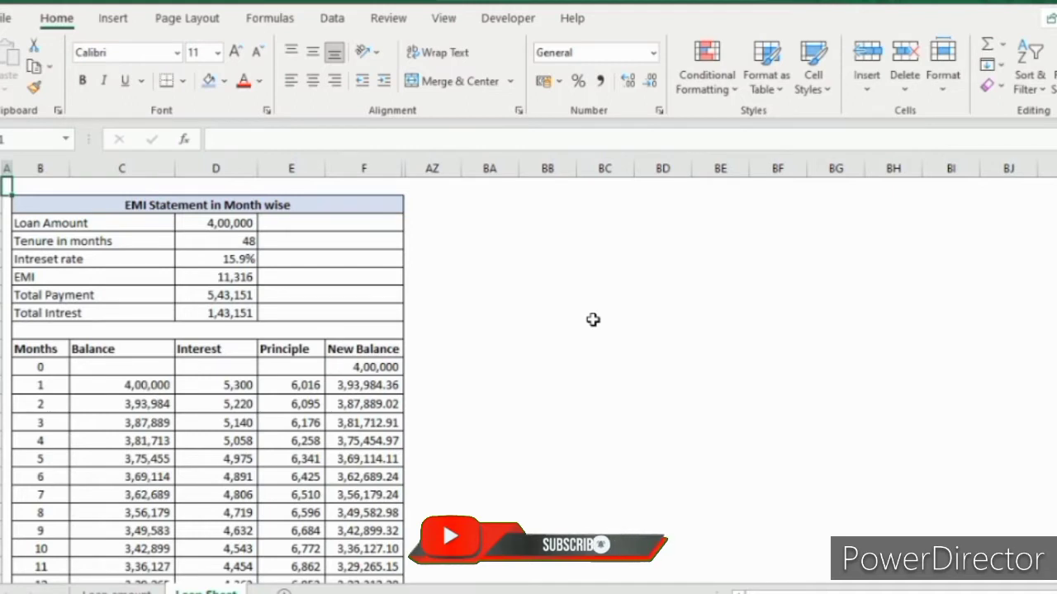
Step: Examine the month-wise EMI statement, including its loan summary and the start of the monthly repayment schedule
key(Right)
key(Right)
key(Down)
key(Down)
key(Down)
key(Down)
key(Down)
key(Down)
key(Down)
key(Down)
key(Down)
key(Down)
key(Down)
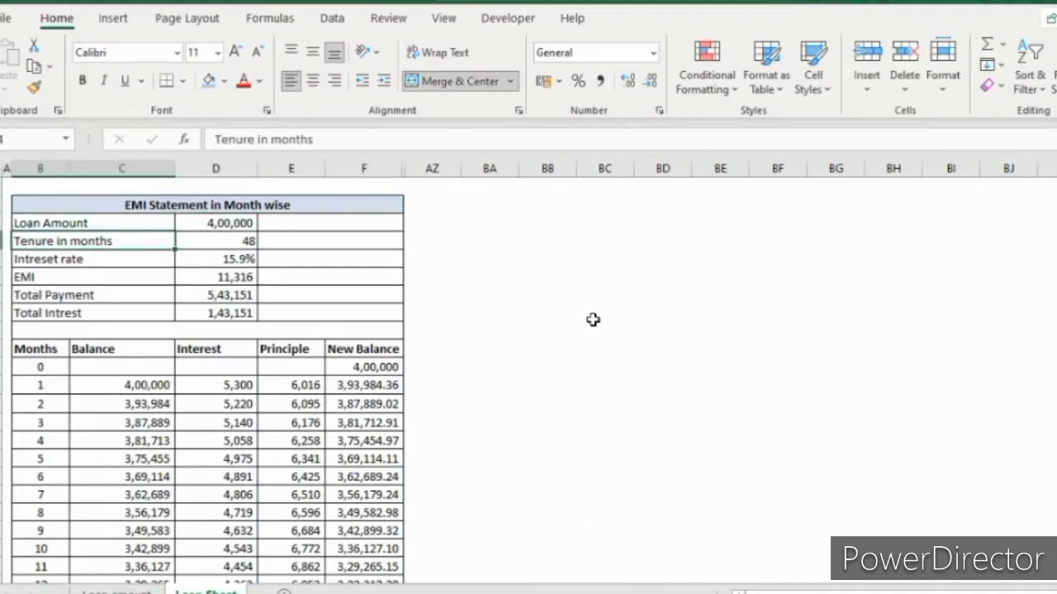
key(Right)
key(Right)
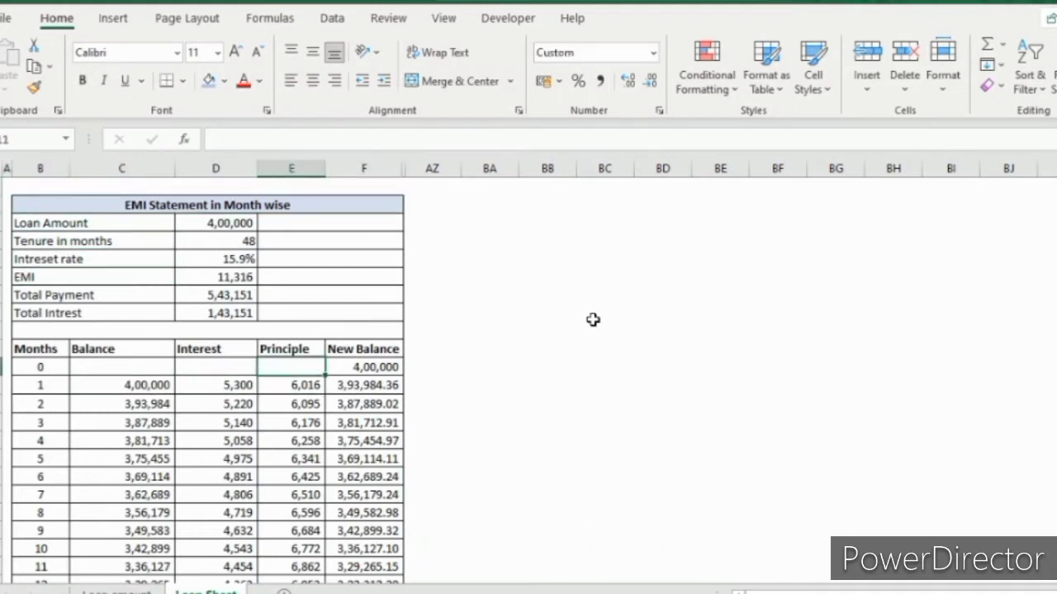
key(Left)
key(Up)
key(Up)
key(Up)
key(Up)
key(Up)
key(Up)
key(Up)
key(Up)
key(Up)
key(Up)
key(Up)
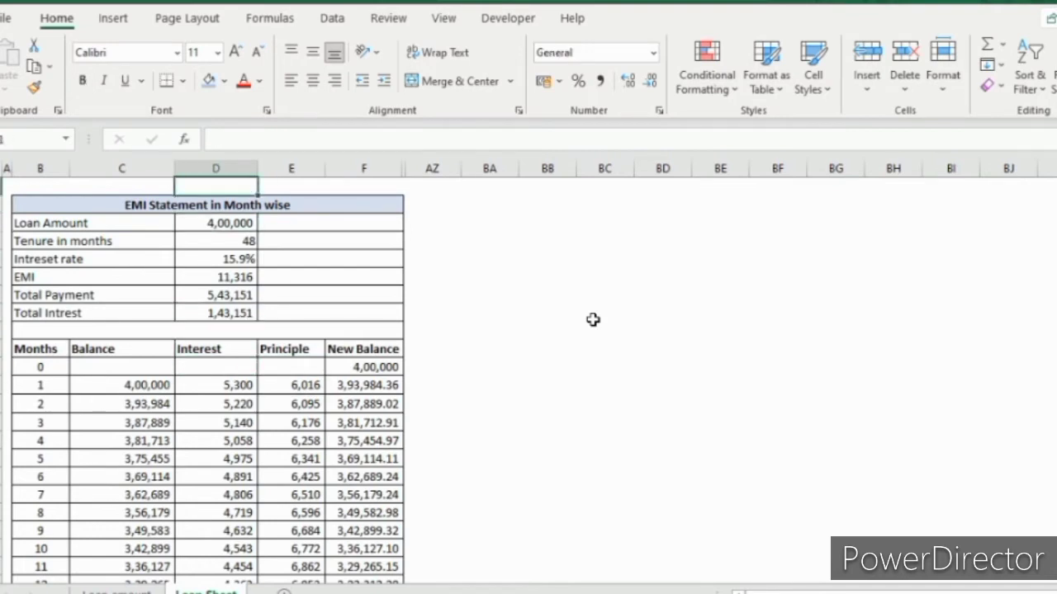
key(Left)
key(Left)
key(Left)
key(Down)
key(Right)
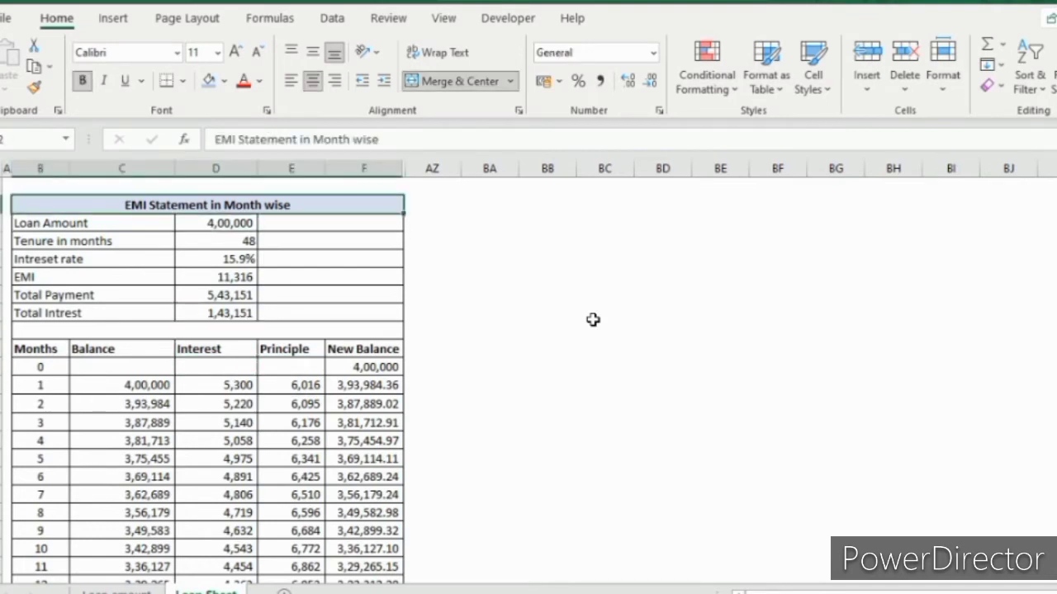
Step: Create a blank workbook and enter the label "Loan amoount" in cell B3
key(ctrl+n)
key(Down)
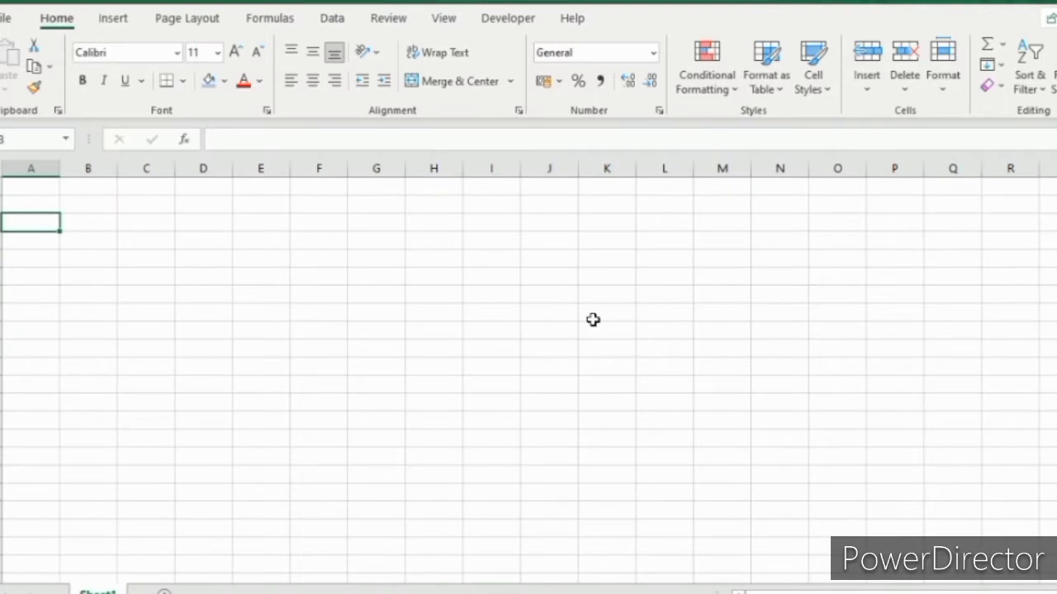
key(Right)
key(Right)
key(Left)
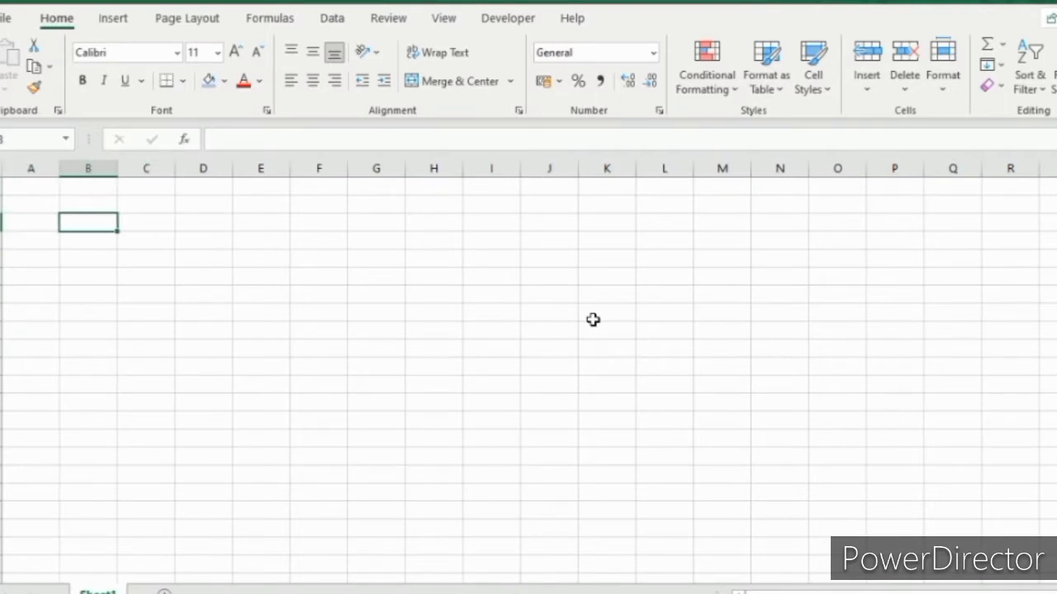
text(Lo)
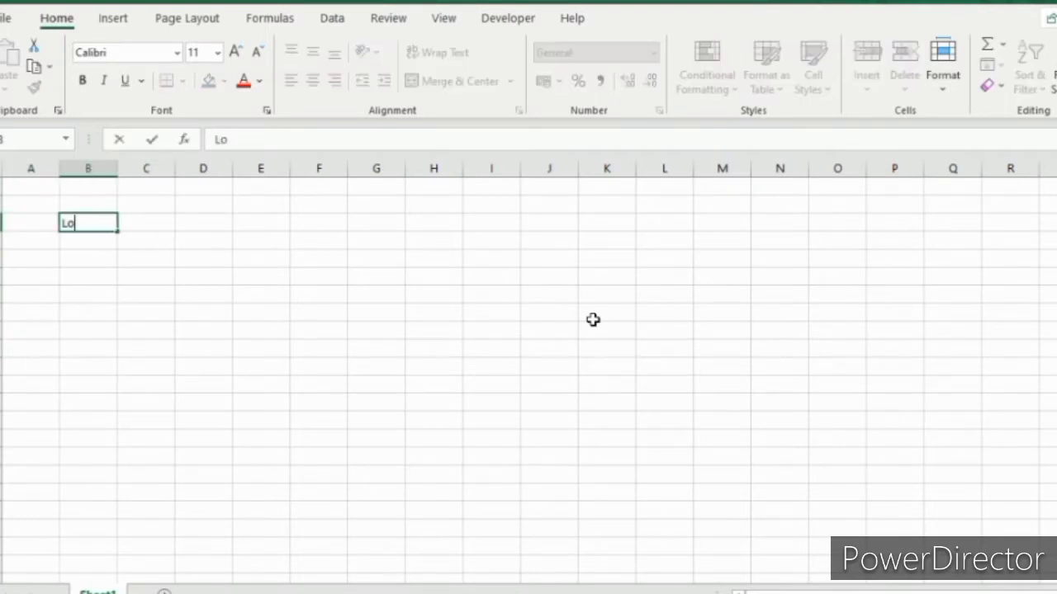
text(an amoount)
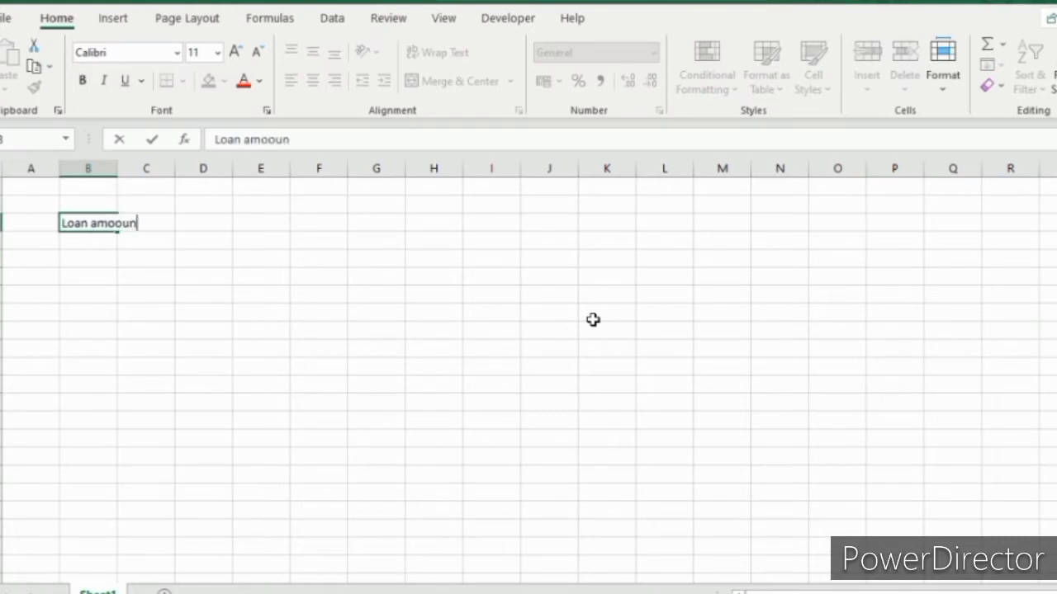
key(Return)
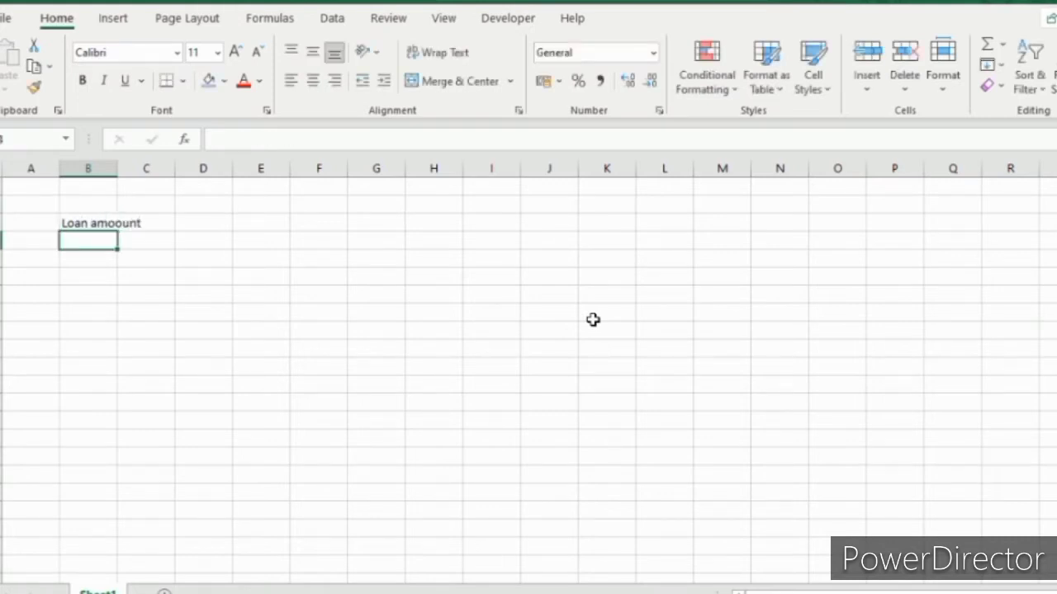
Step: Enter the labels "Total Instaments", "Rate of instrest" and "EMI" in cells B4 to B6
text(Total Instaments)
key(Return)
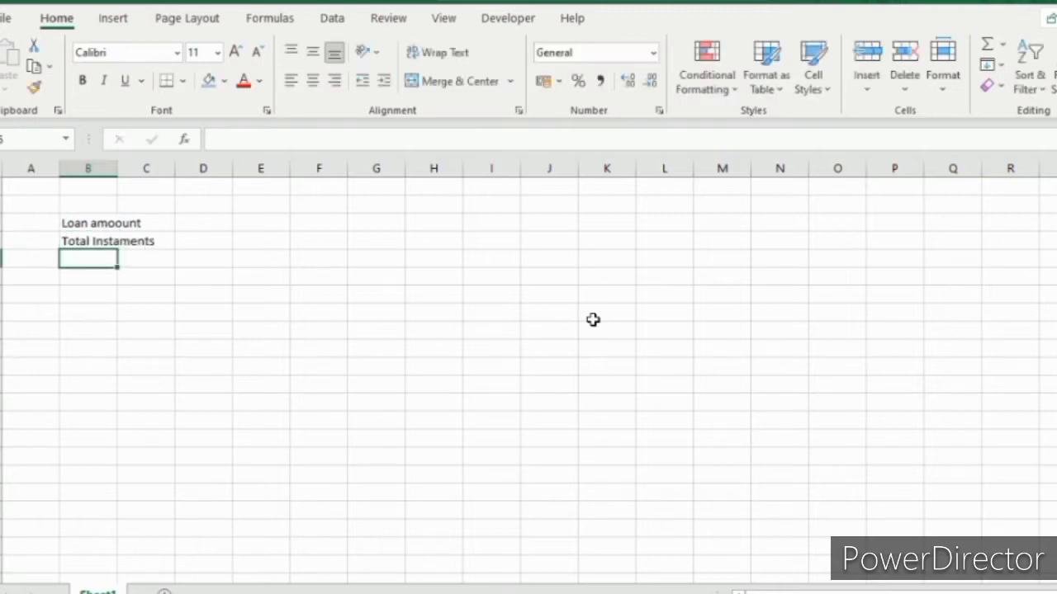
text(Ra)
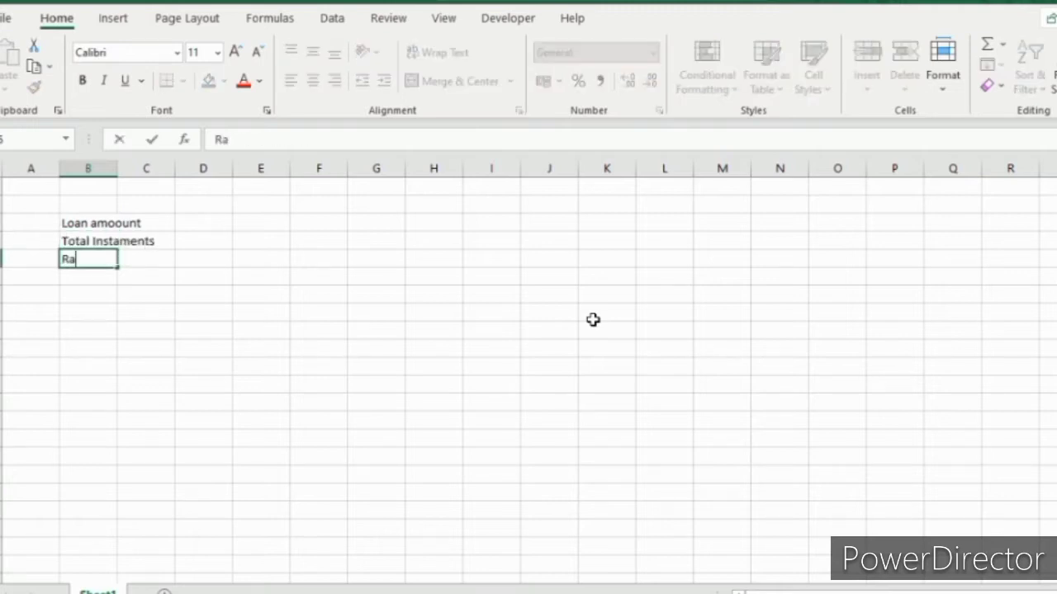
text(te of instrest)
key(Return)
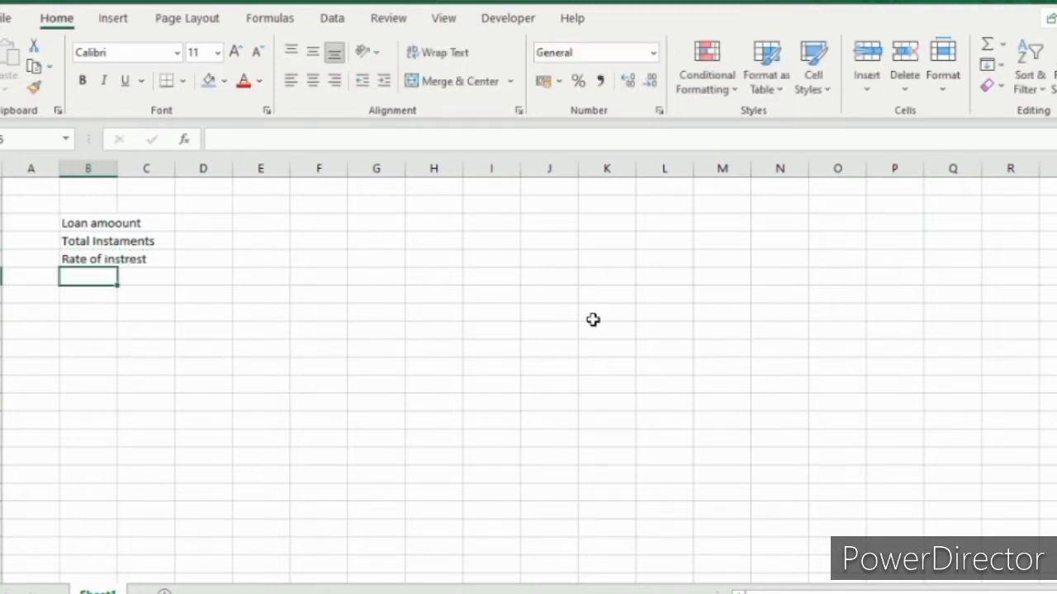
text(EMI)
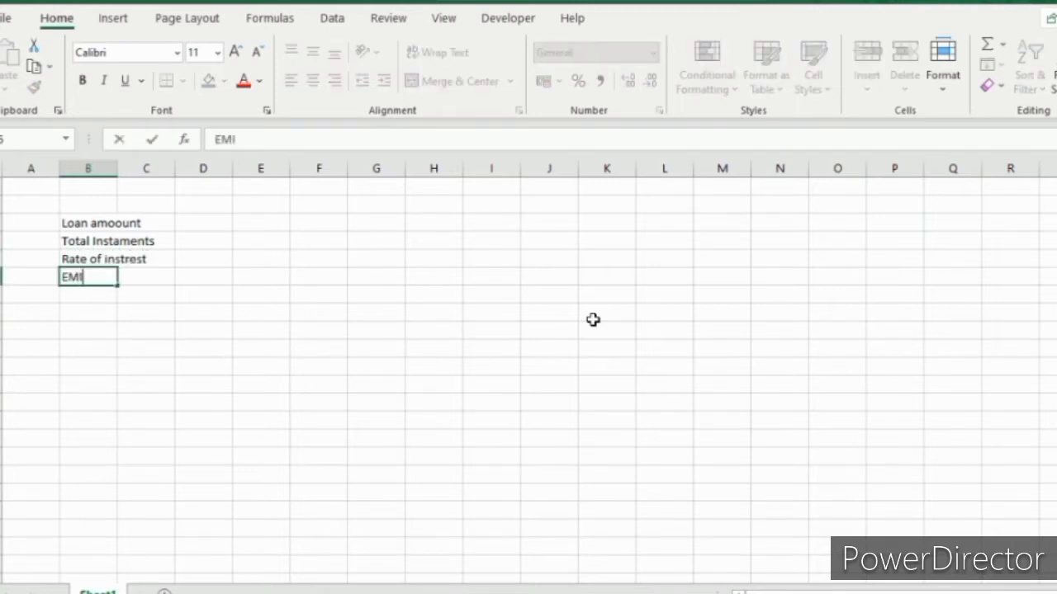
key(Return)
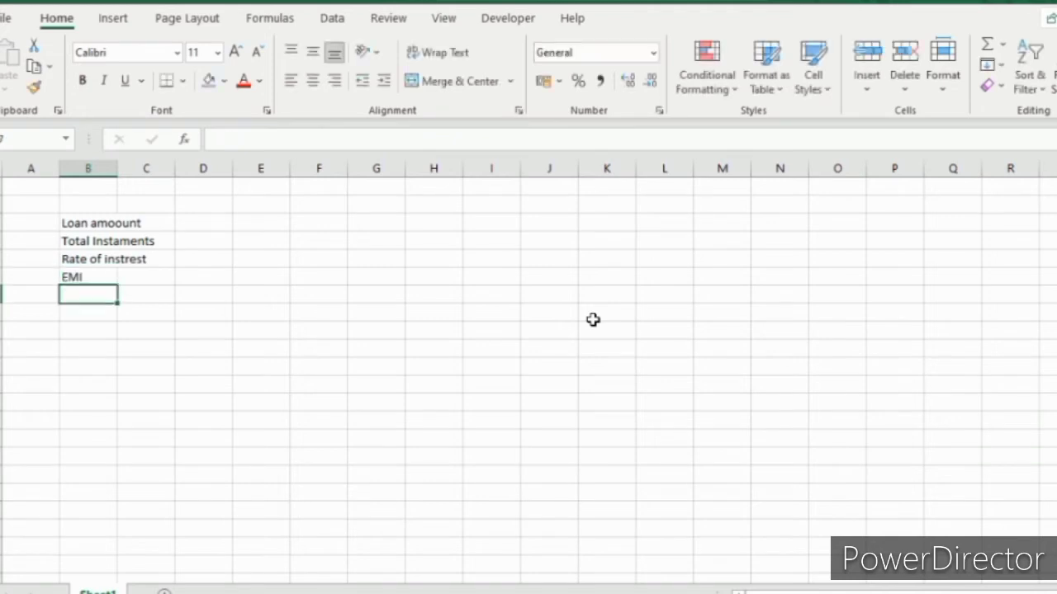
Step: Enter the label "Total Payment" in cell B7
text(Total P)
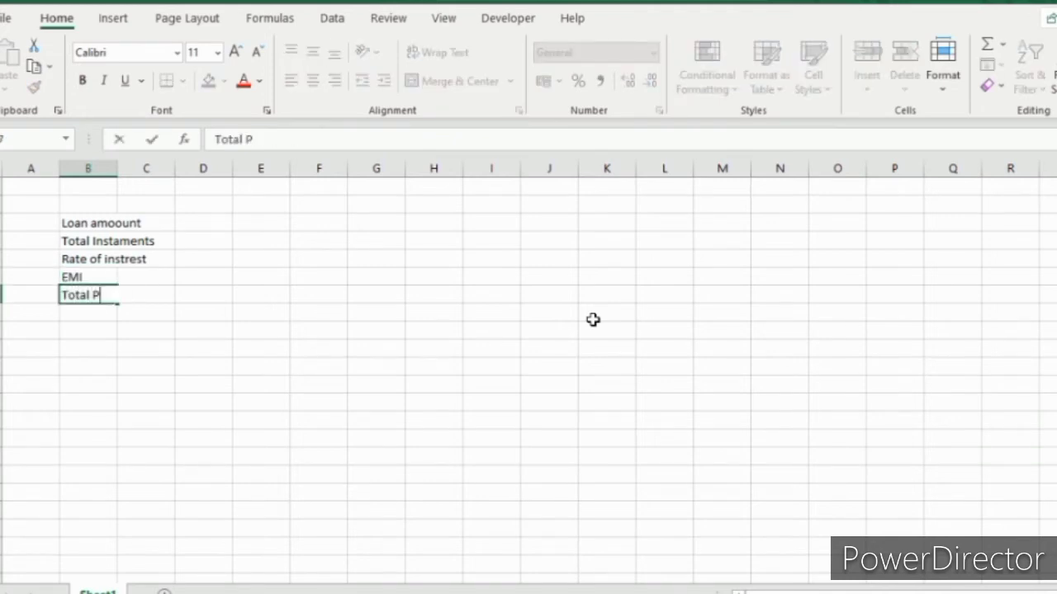
text(ayments)
key(Return)
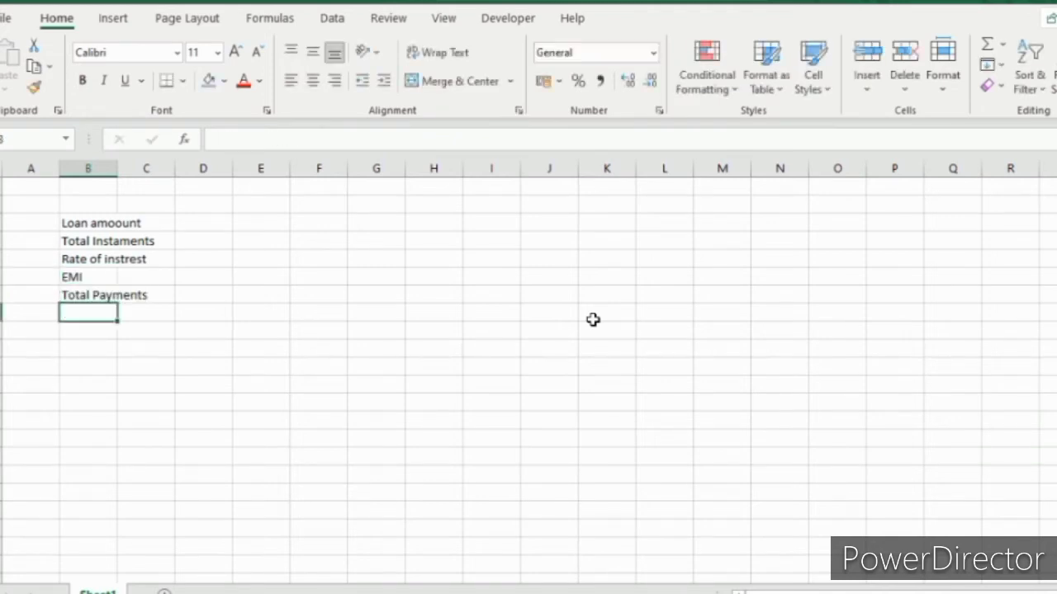
key(Up)
key(F2)
key(BackSpace)
key(Return)
Step: Enter the label "Total Intrest amount" in cell B8
text(n)
key(BackSpace)
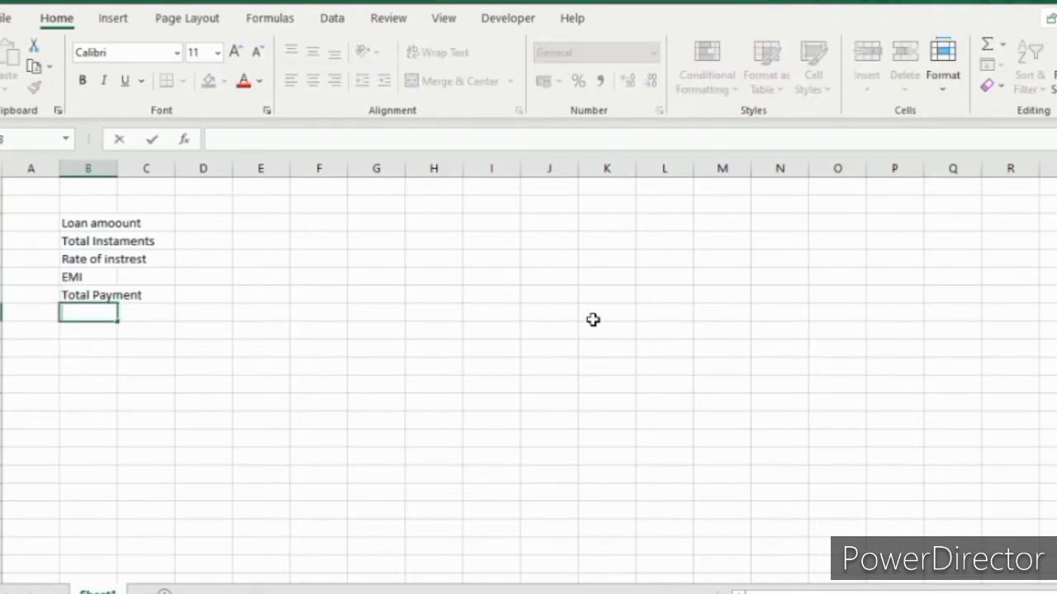
text(Intres)
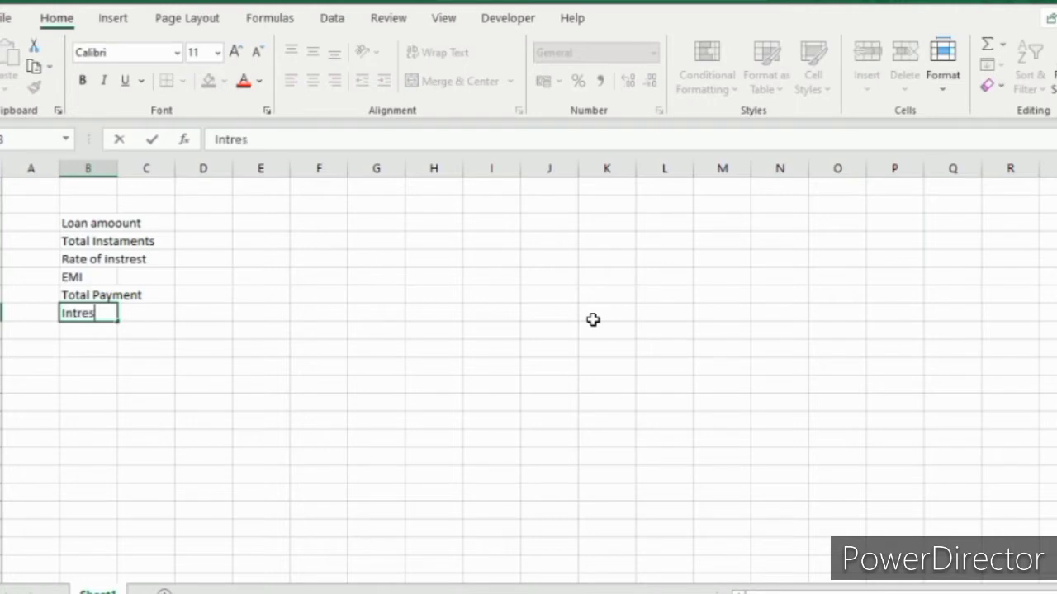
text(t amoun)
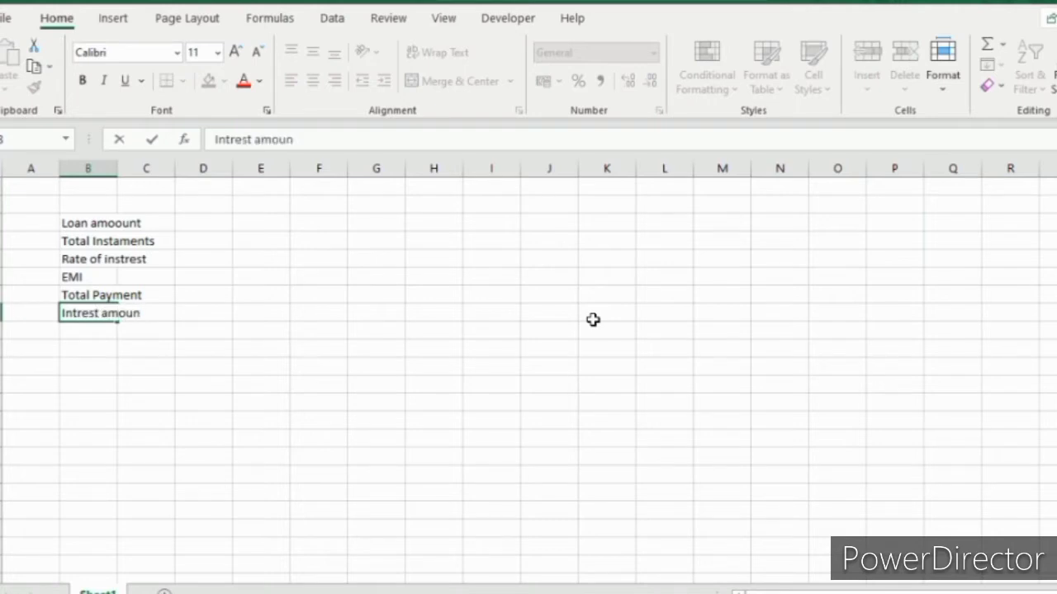
text(t)
key(Home)
text(To)
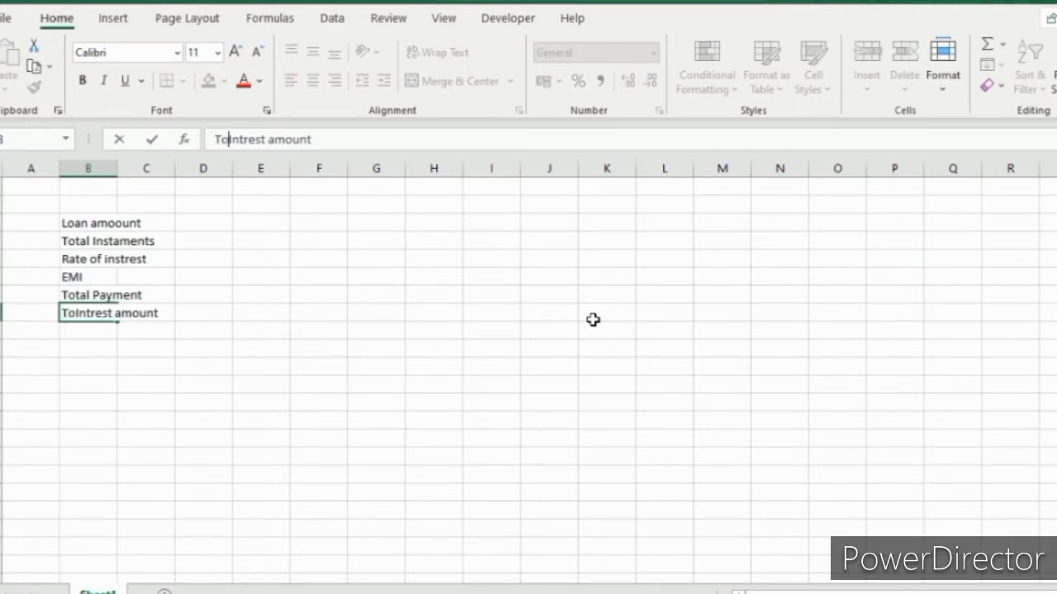
text(tal)
key(Return)
Step: AutoFit the width of column B to its labels
key(ctrl+a)
key(alt+o)
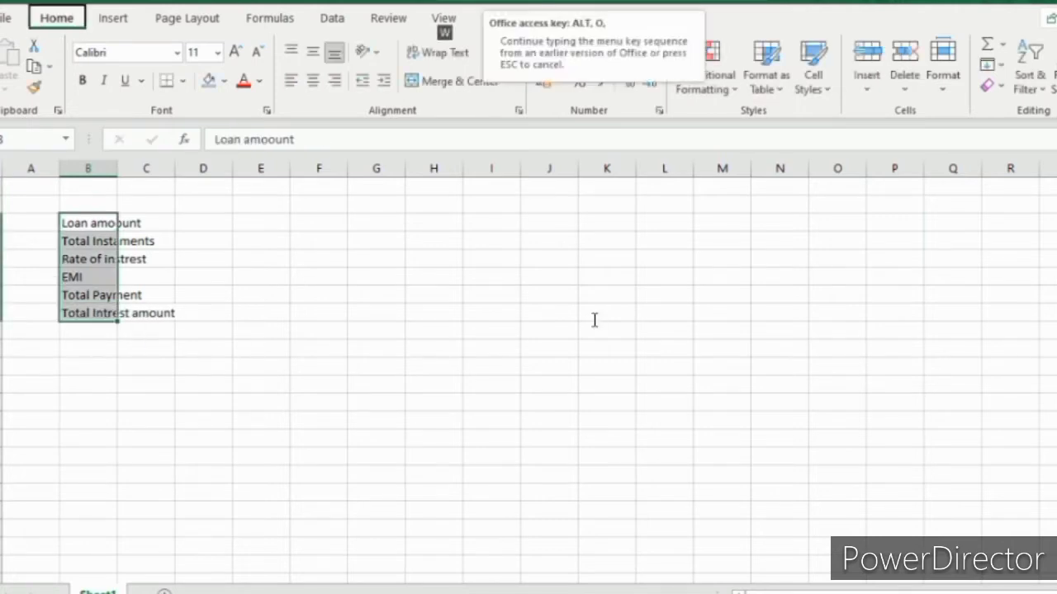
key(c)
key(a)
Step: Enter 400000 as the loan amount in C3 and format it in comma style without decimals
key(Down)
key(Right)
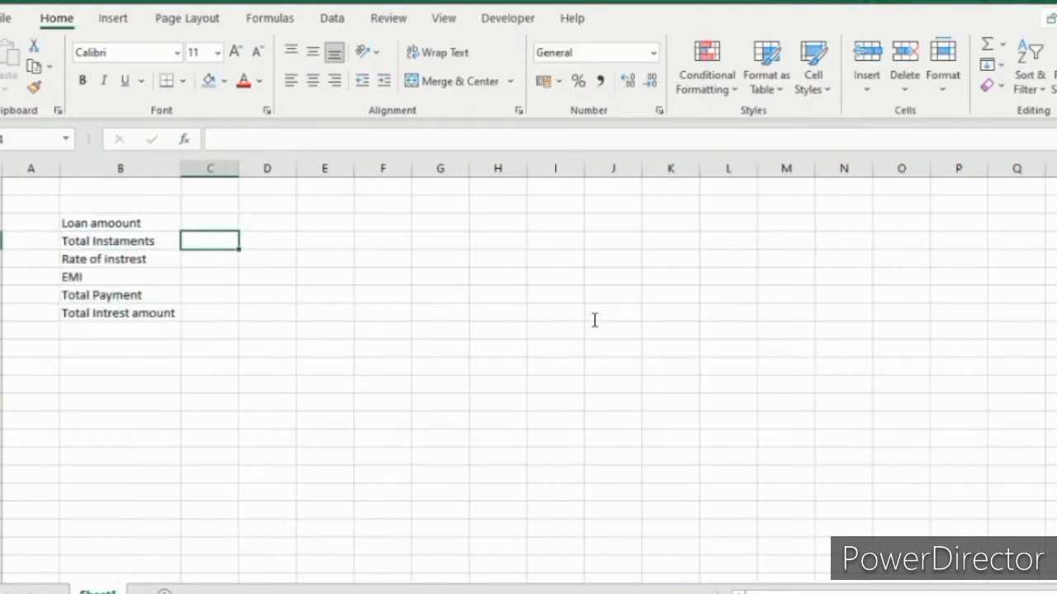
key(Up)
text(400000)
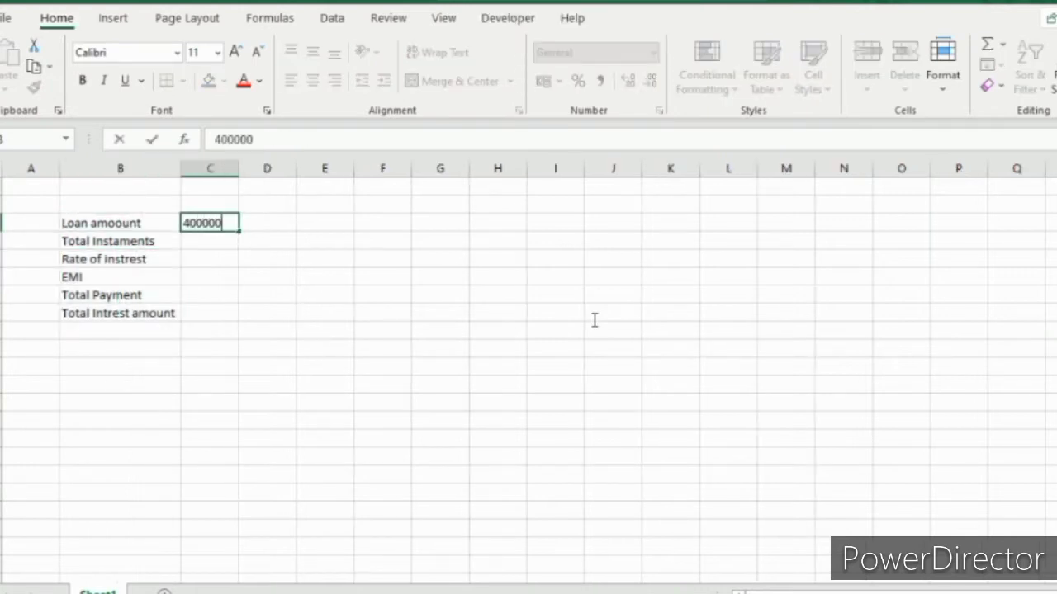
key(Return)
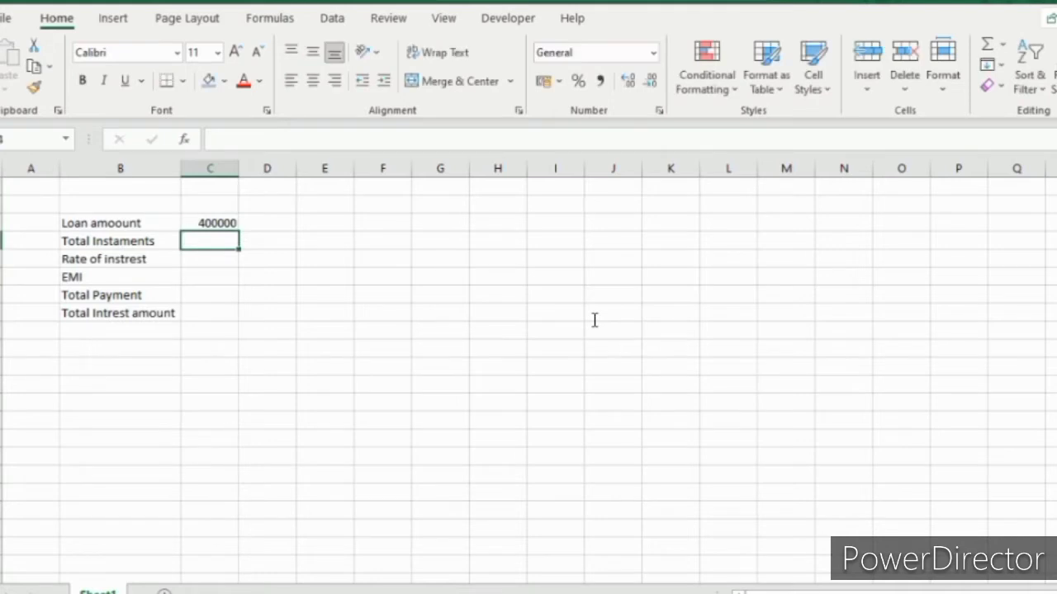
key(Up)
click(600, 81)
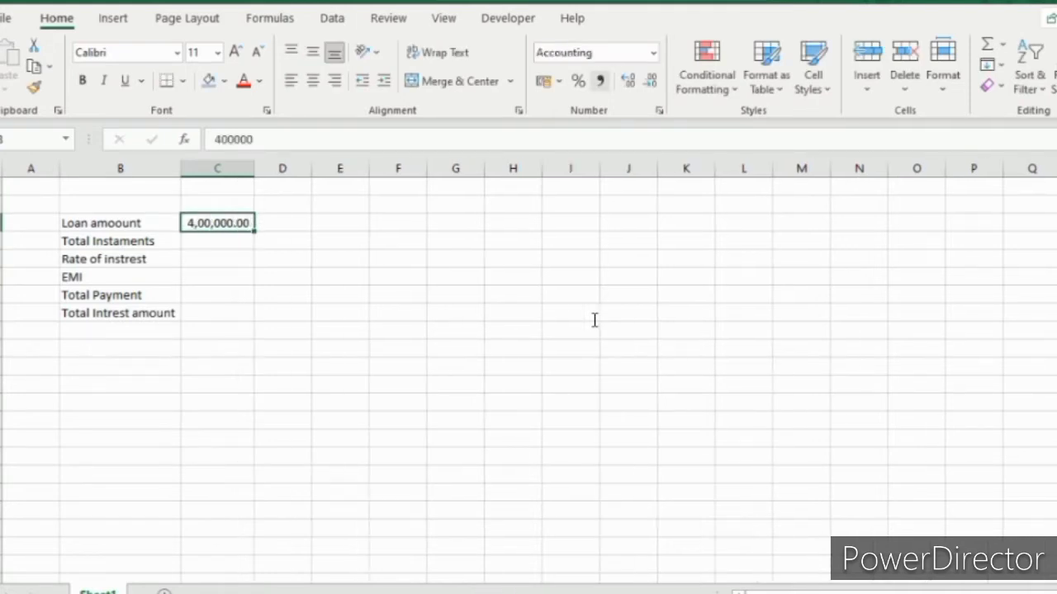
click(651, 81)
click(651, 81)
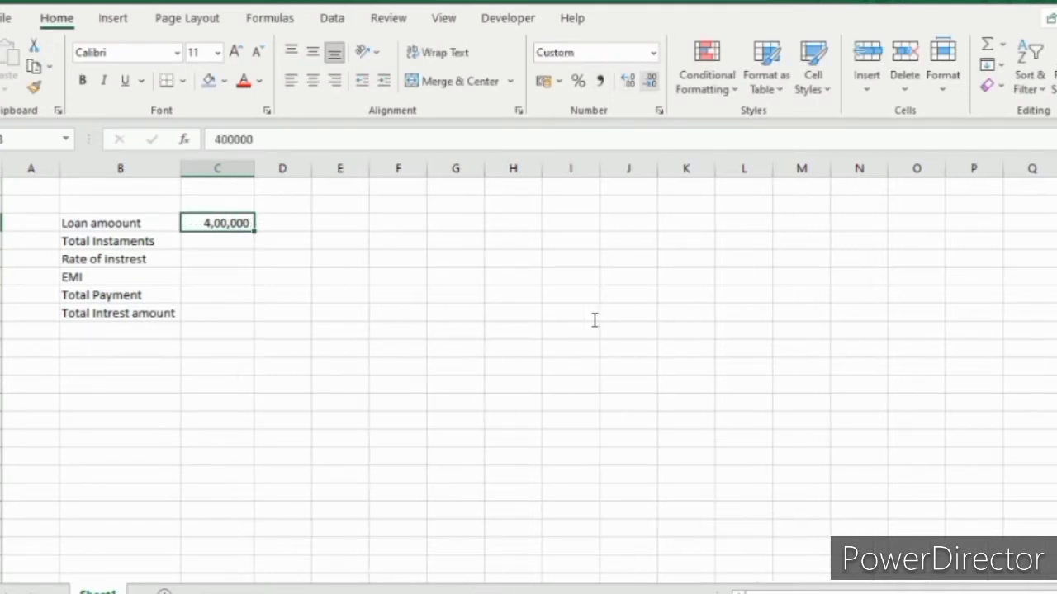
Step: Enter 48 as the total instalments in C4 and 15.90% as the rate of interest in C5
key(Down)
text(48)
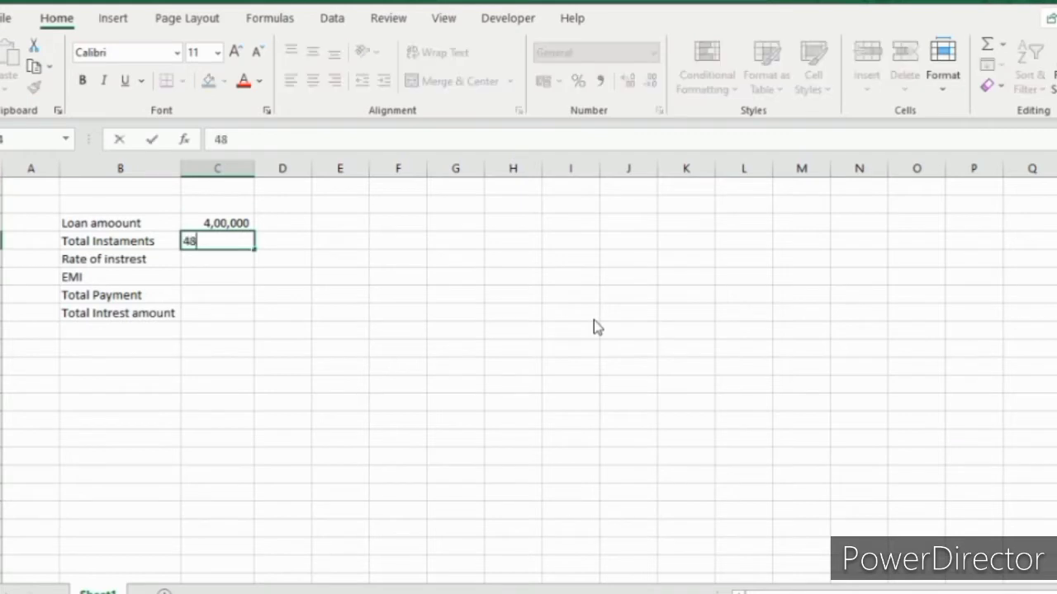
key(Return)
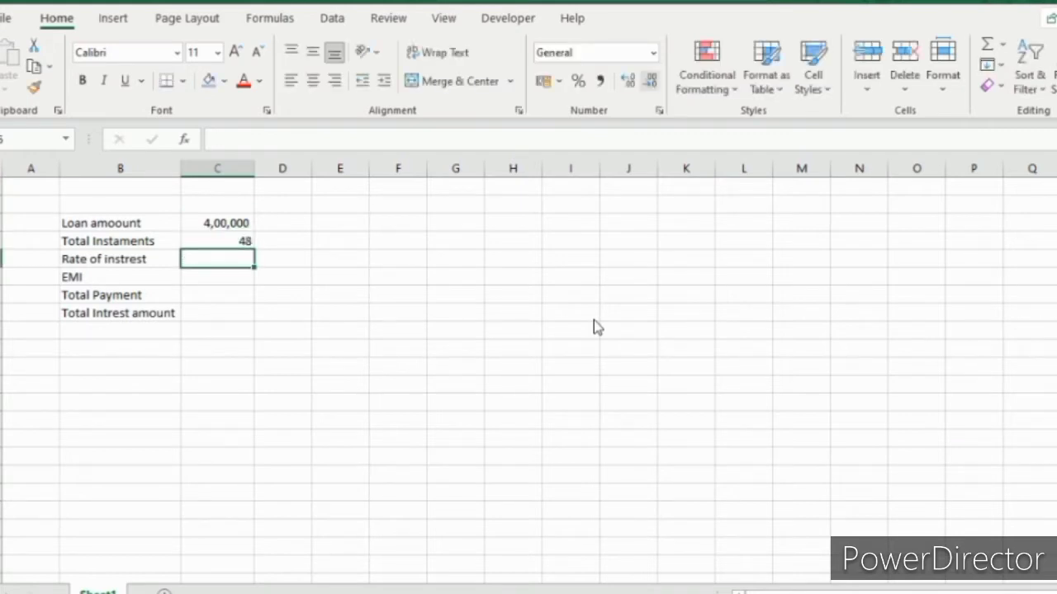
text(15.9)
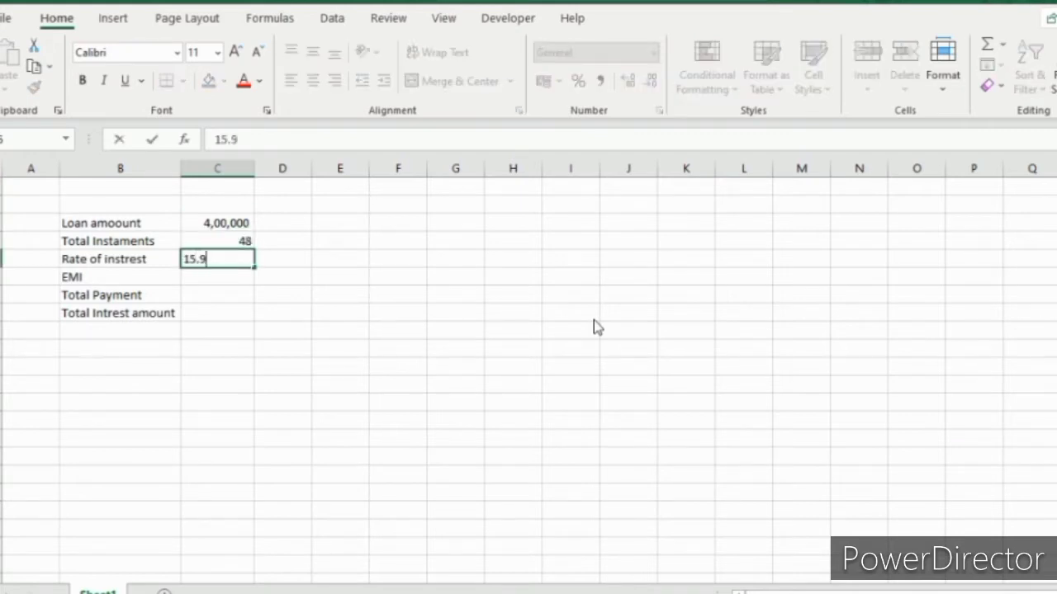
text(0%)
key(Return)
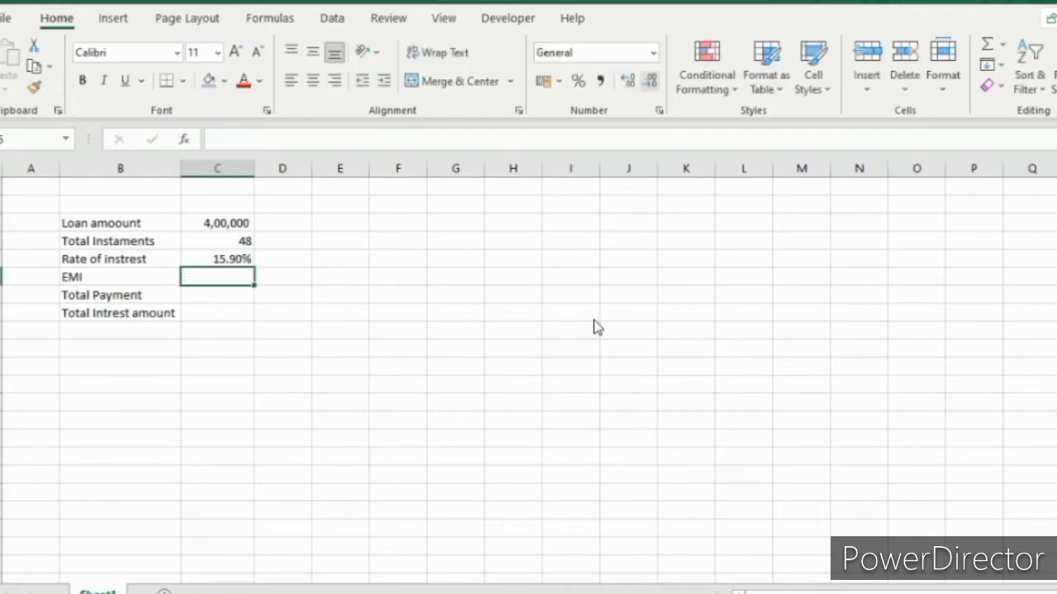
Step: Enter the formula =PMT(C5/12,C4,C3) in the EMI cell C6
text(=)
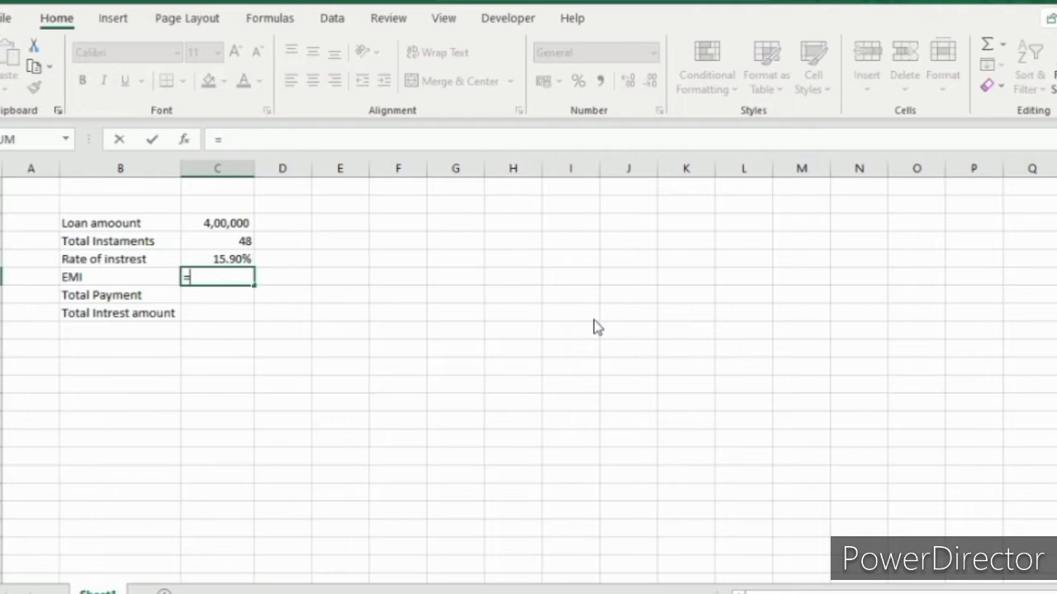
text(pmt)
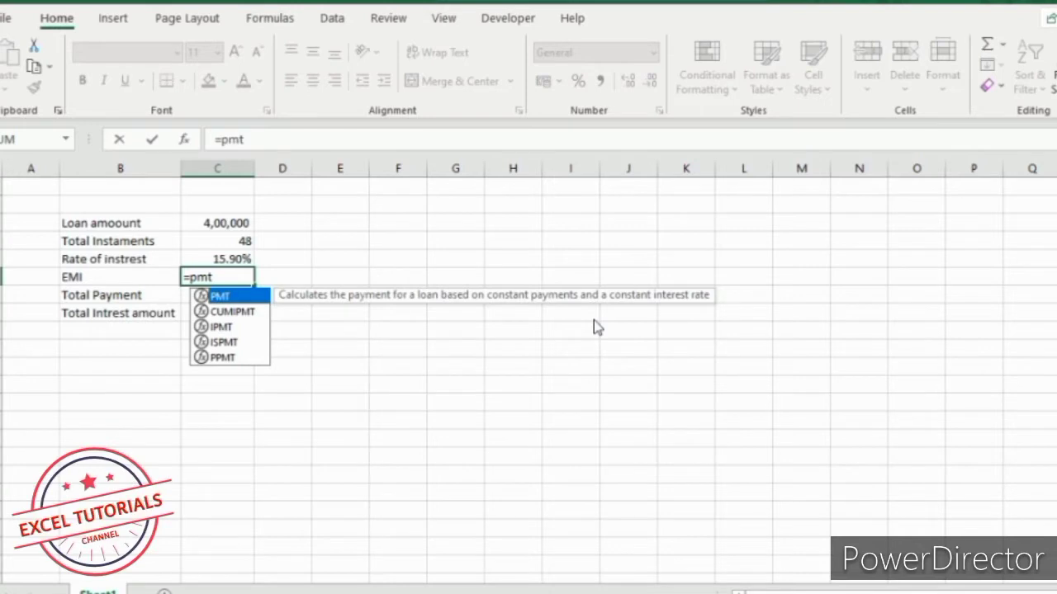
key(Tab)
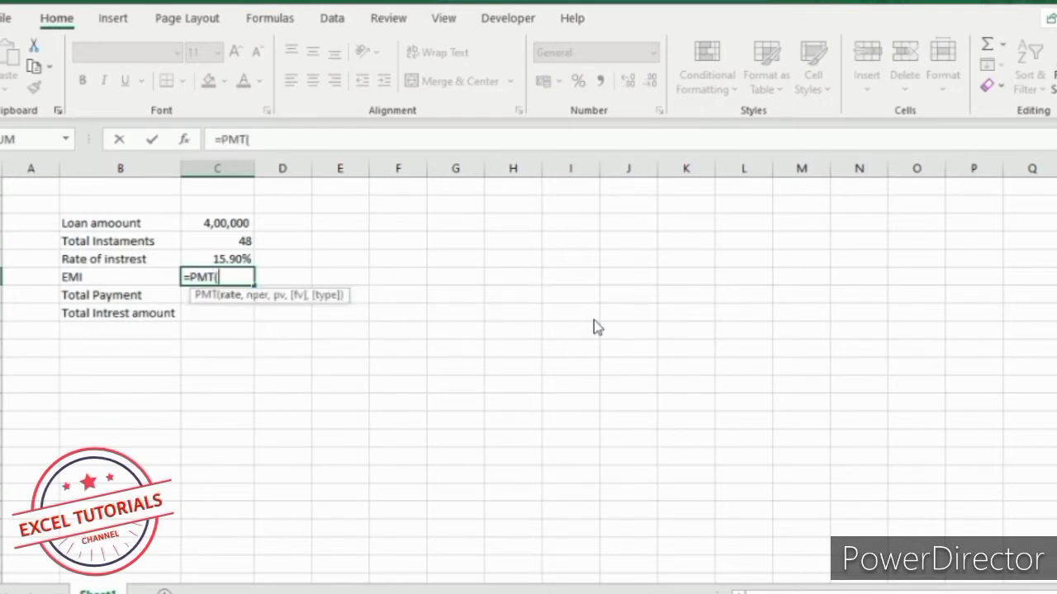
key(Up)
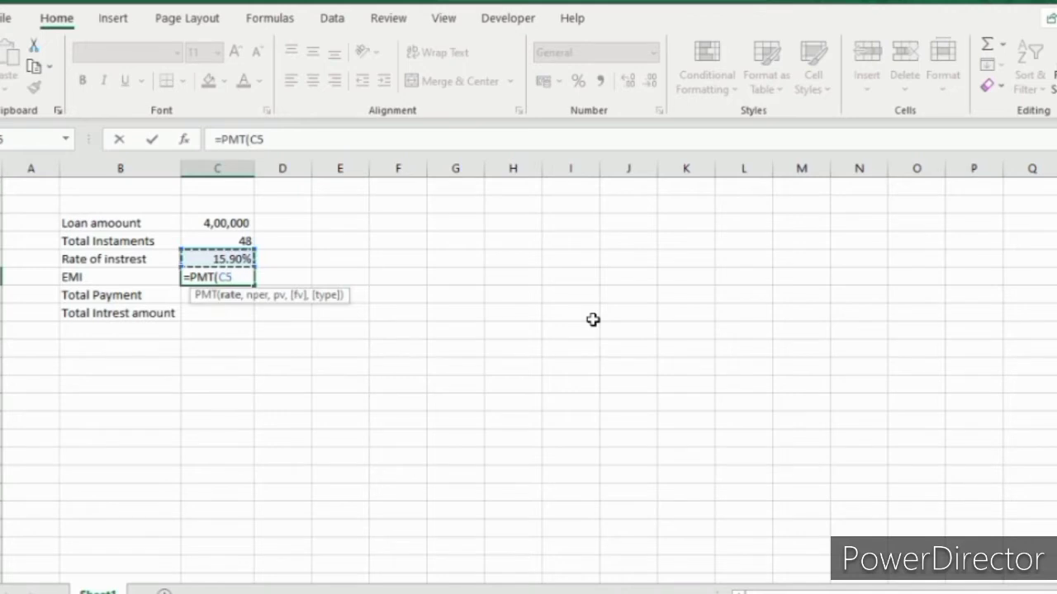
text(/12)
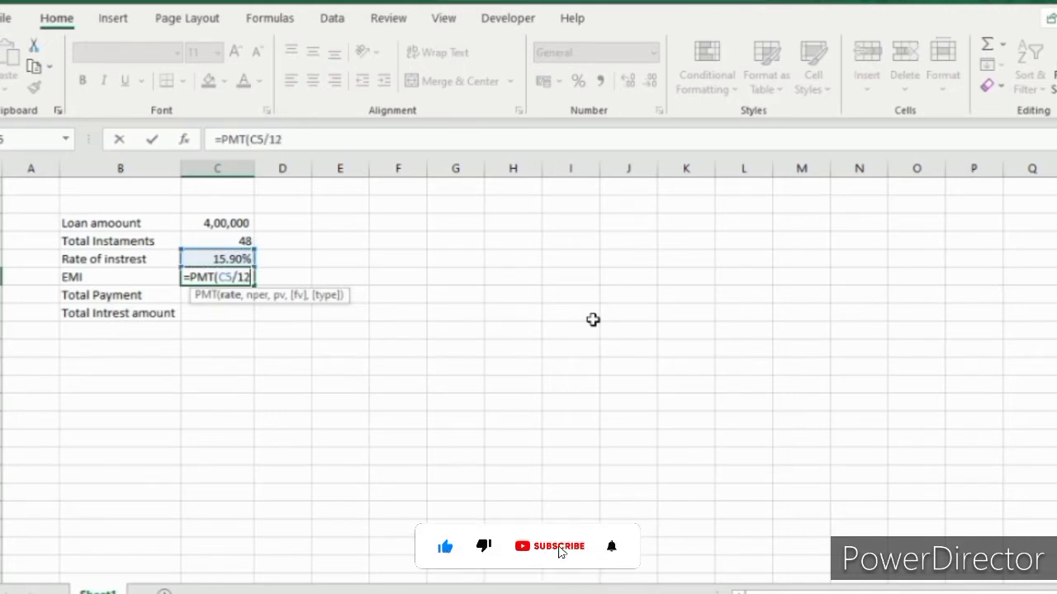
text(,)
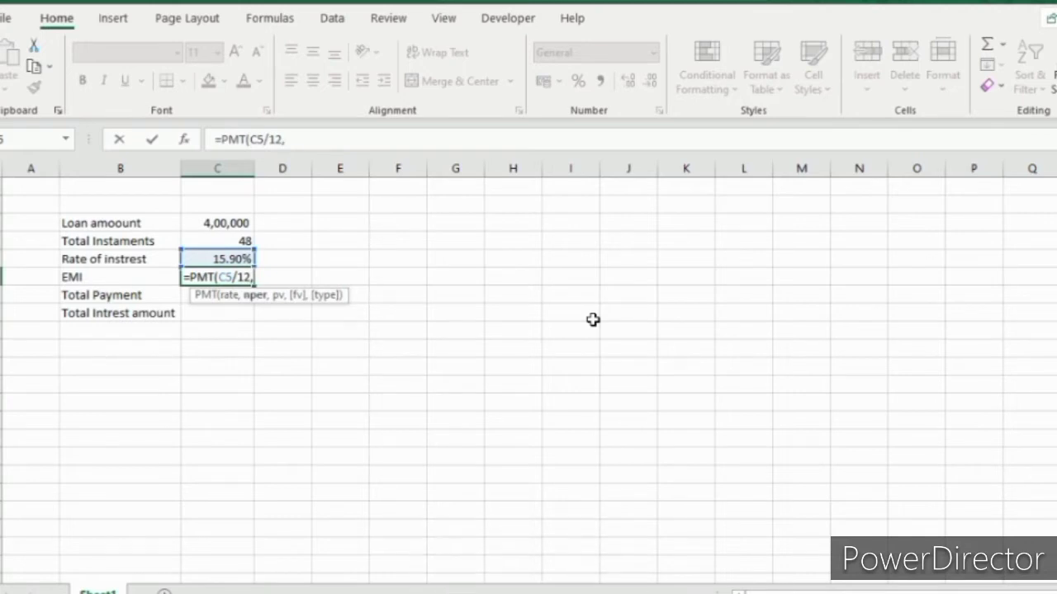
key(Up)
key(Up)
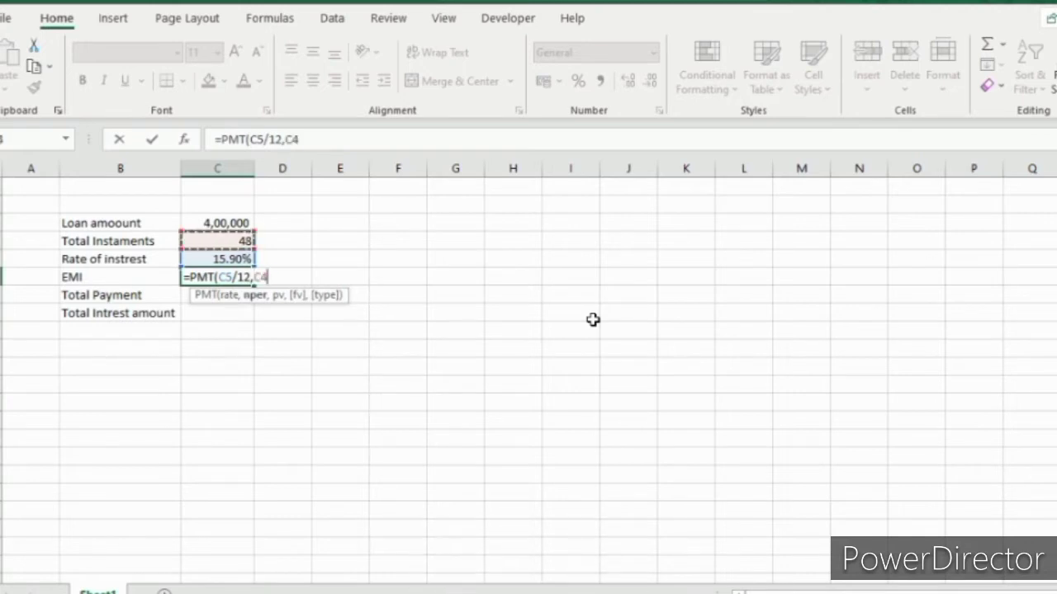
text(,)
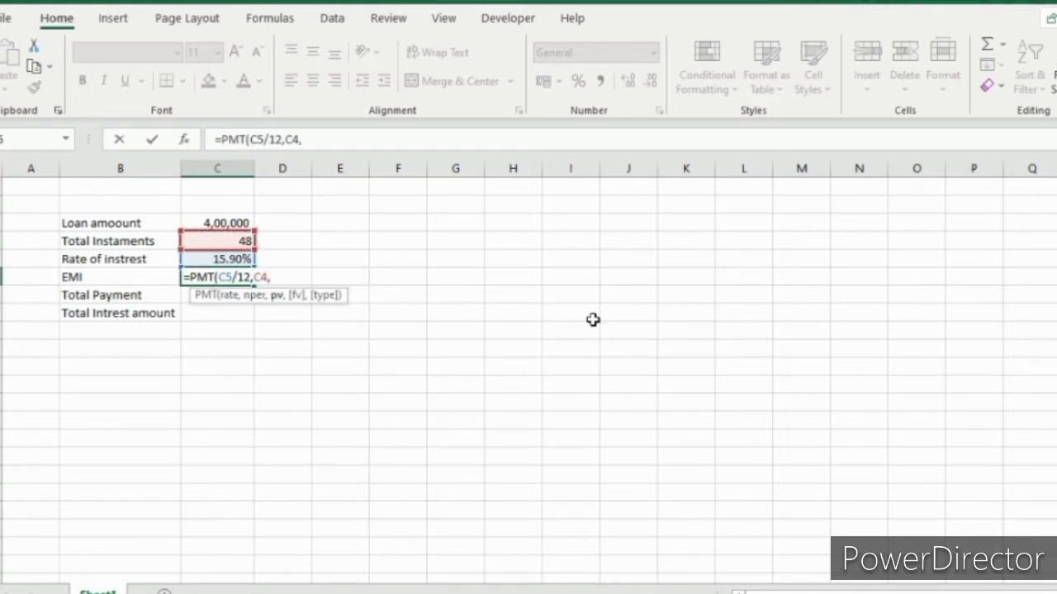
key(Up)
key(Up)
key(Up)
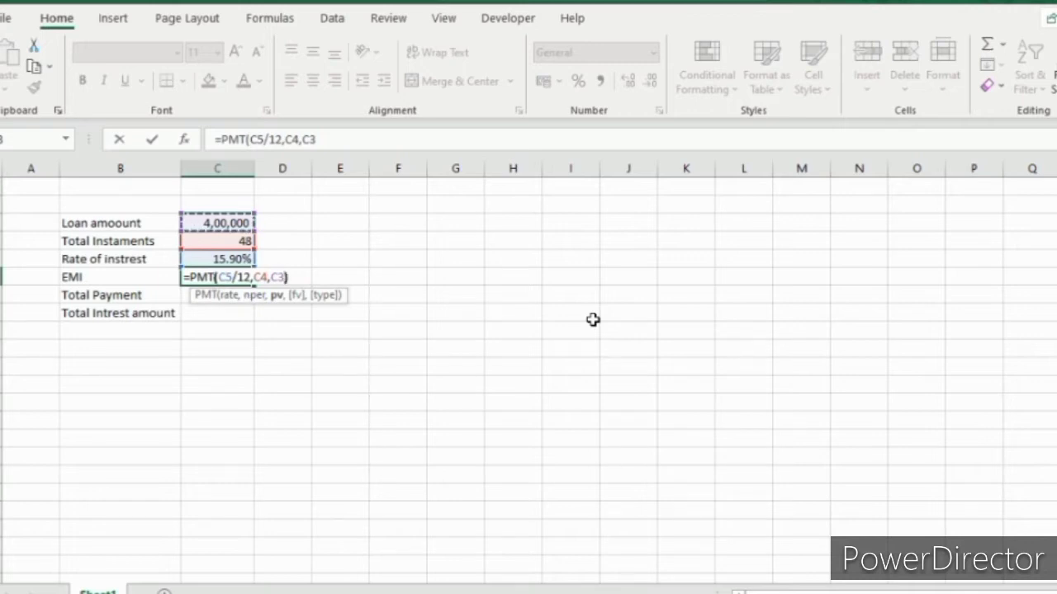
text())
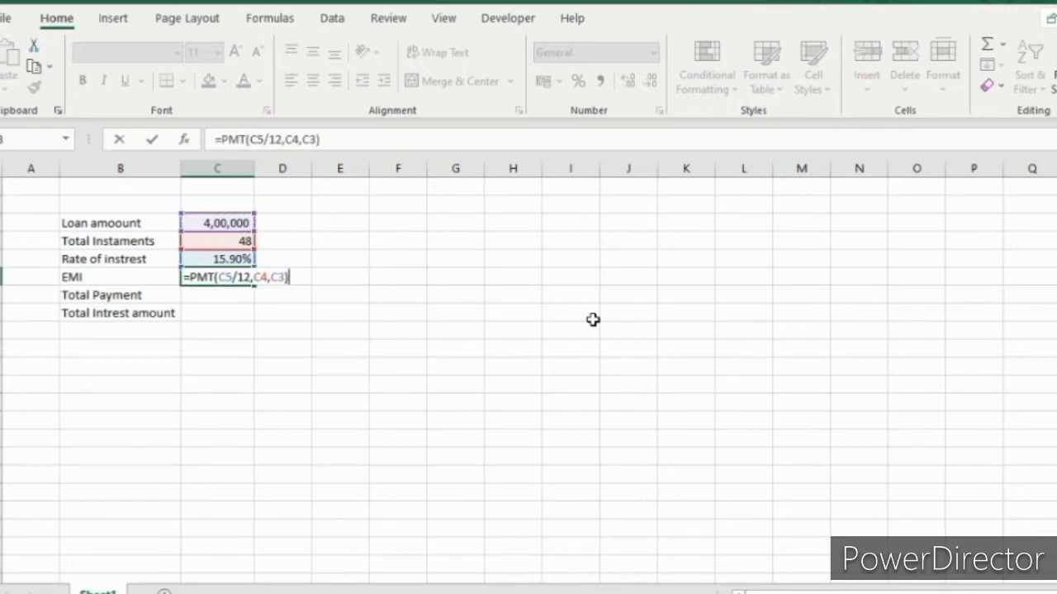
key(ctrl+Return)
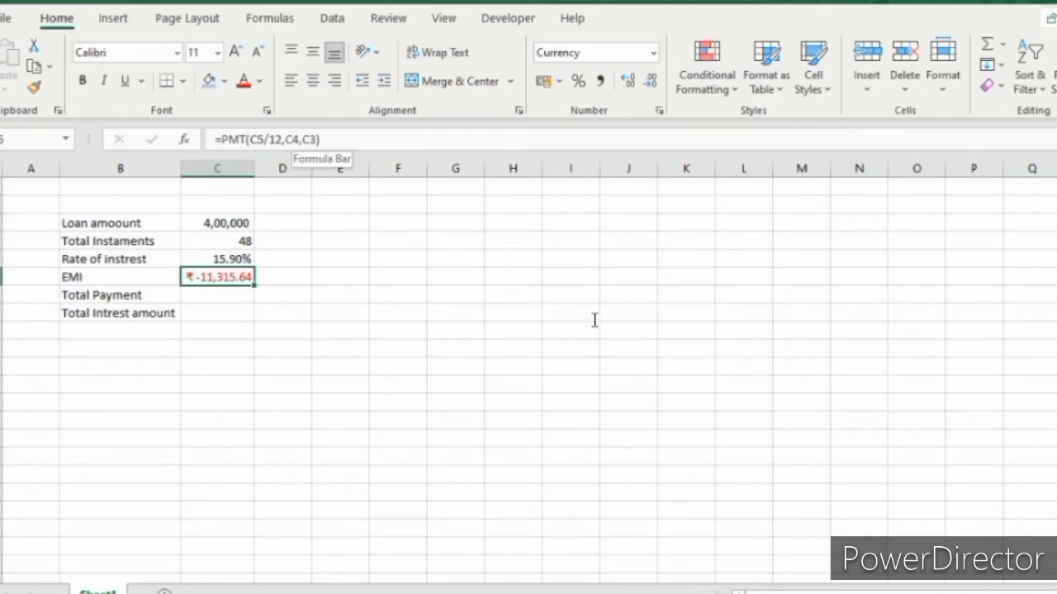
key(F2)
key(Left)
key(Left)
key(Left)
key(Left)
text(-)
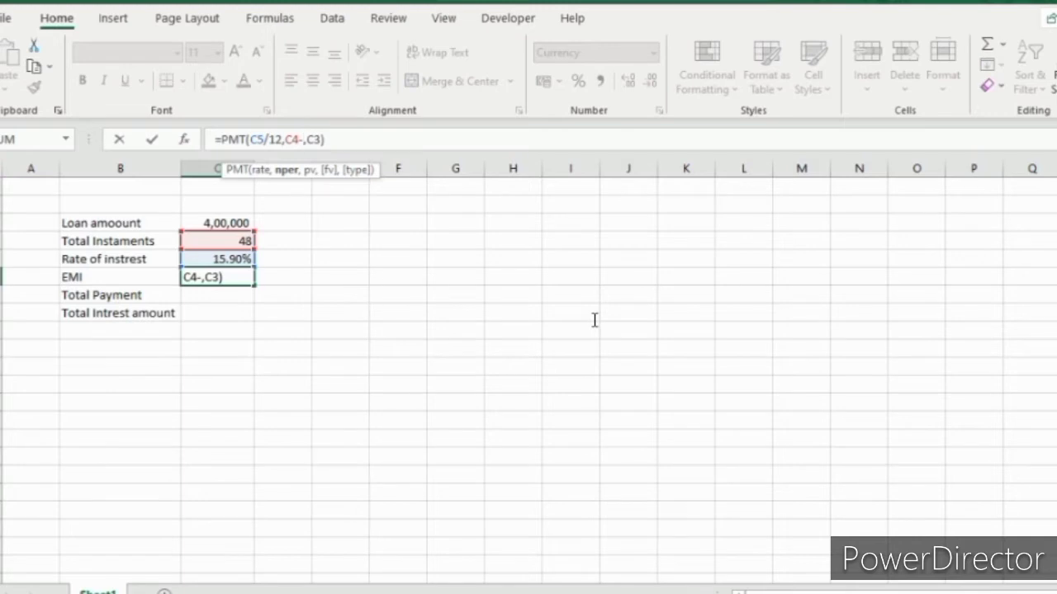
key(Left)
key(BackSpace)
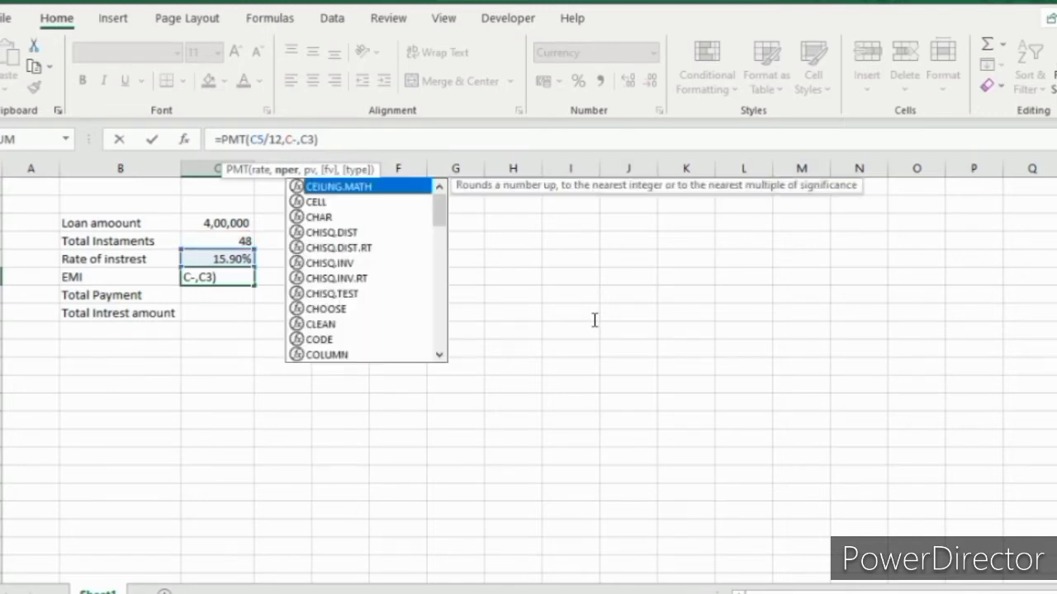
key(Right)
key(Right)
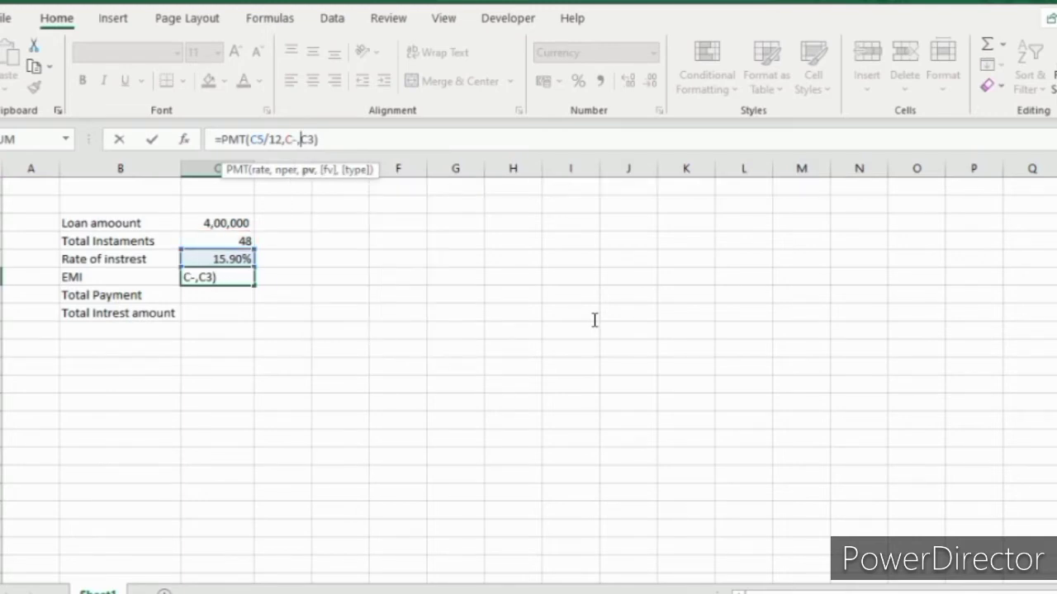
text(-)
key(Return)
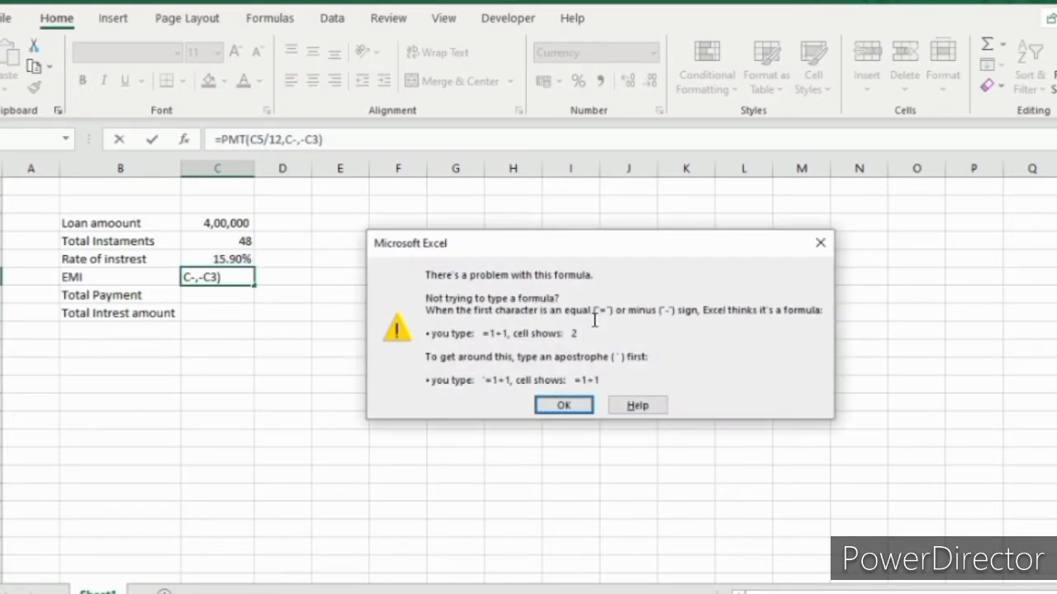
key(Return)
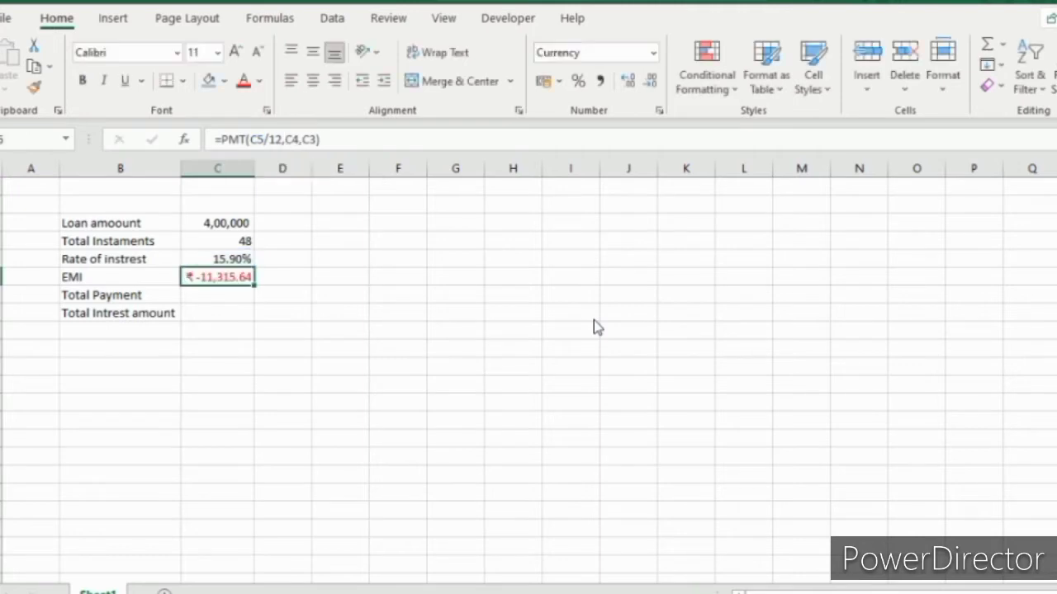
Step: Make the loan amount argument negative in the EMI formula, giving =PMT(C5/12,C4,-C3)
key(F2)
key(Left)
key(Left)
key(Left)
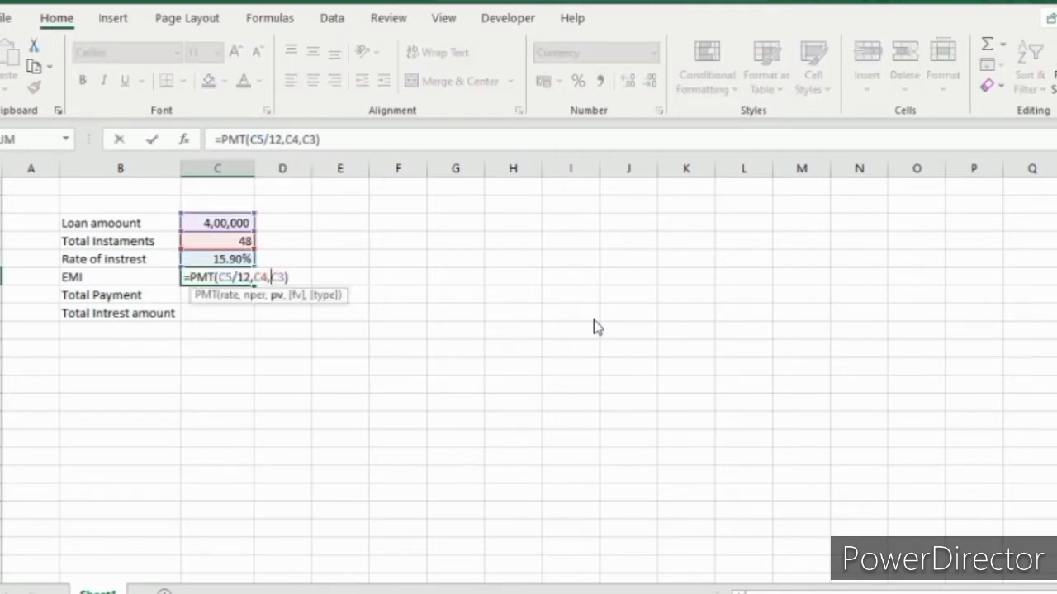
text(-)
key(Return)
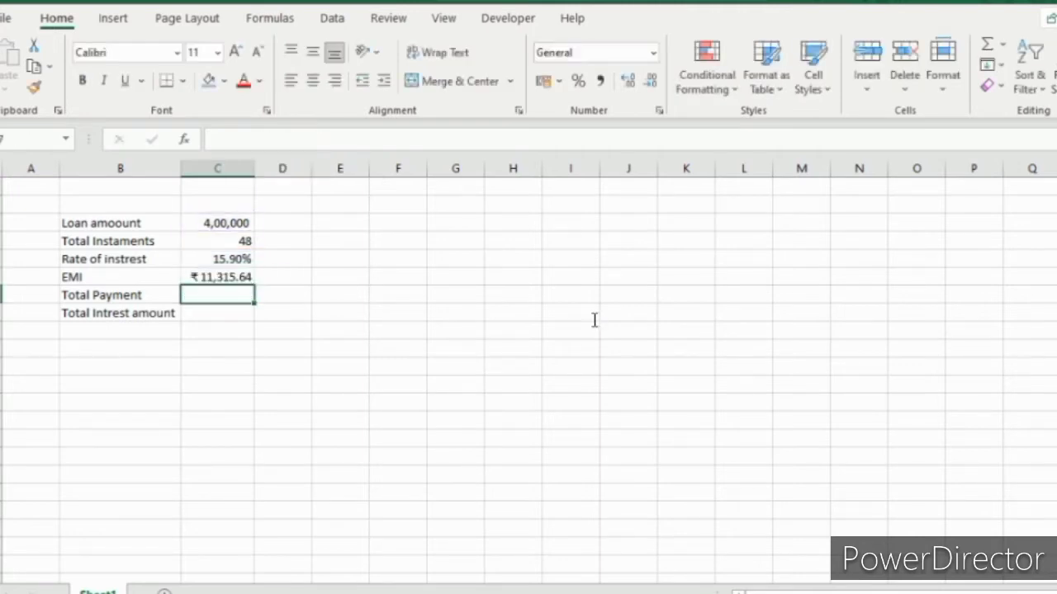
Step: Change the EMI cell C6 from currency to comma style without decimals
key(Up)
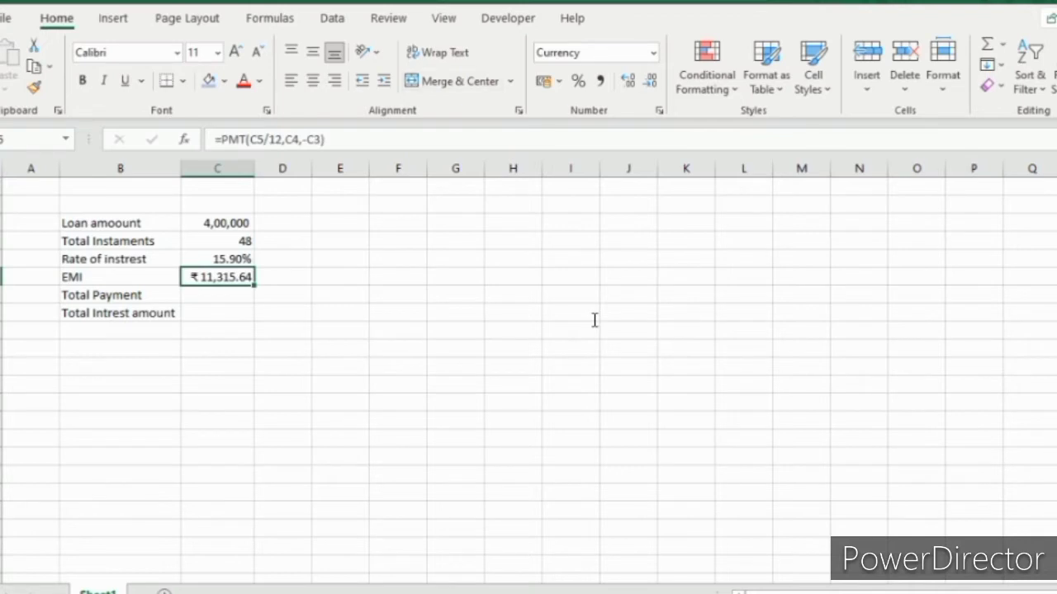
click(653, 53)
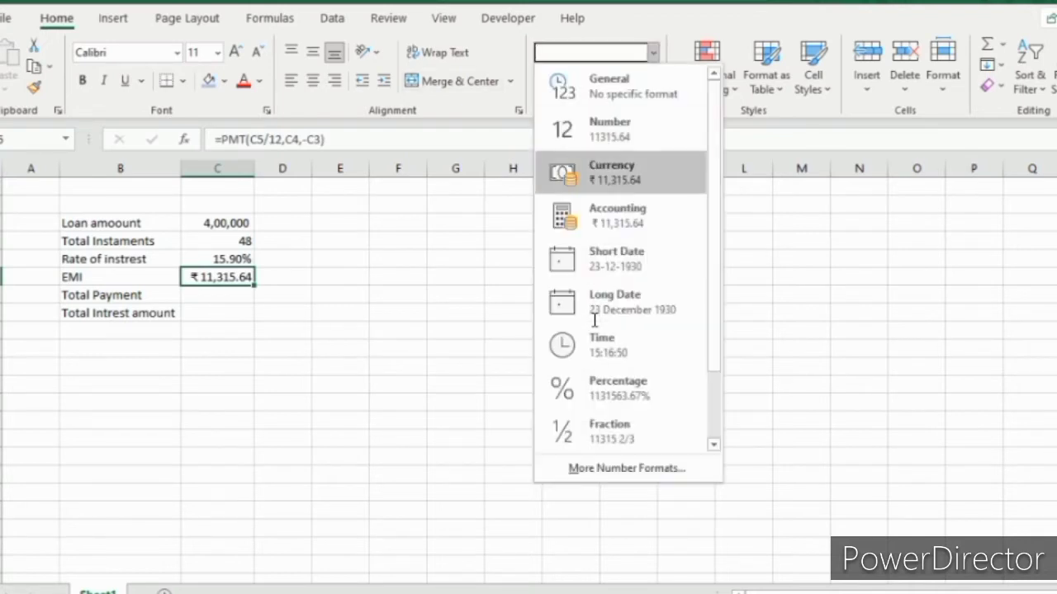
click(610, 129)
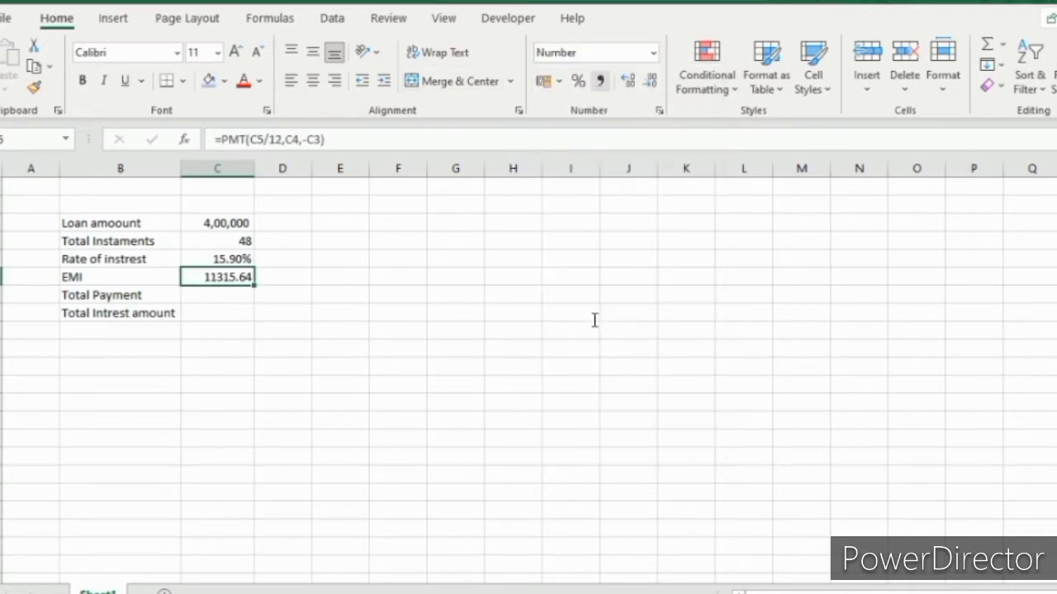
click(599, 80)
double_click(650, 80)
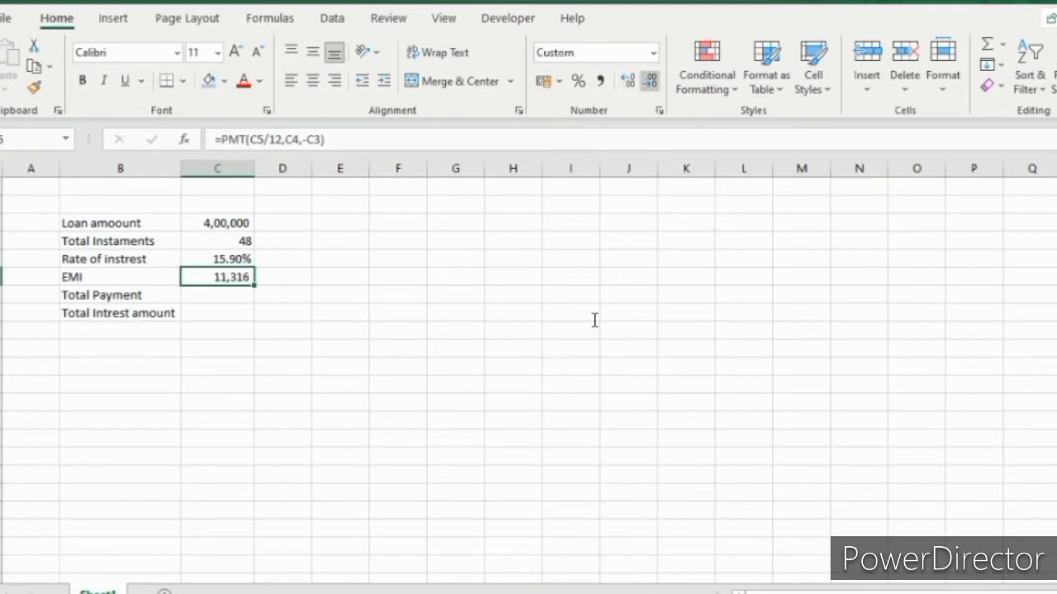
Step: Enter the formula =C6*C4 in C7 to calculate the total payment
key(Down)
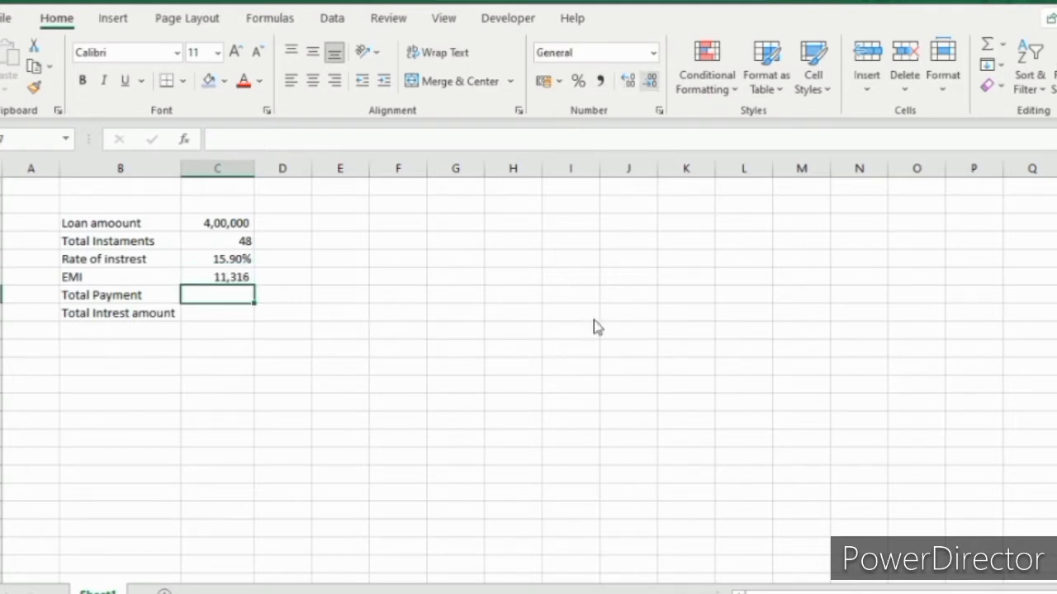
text(=)
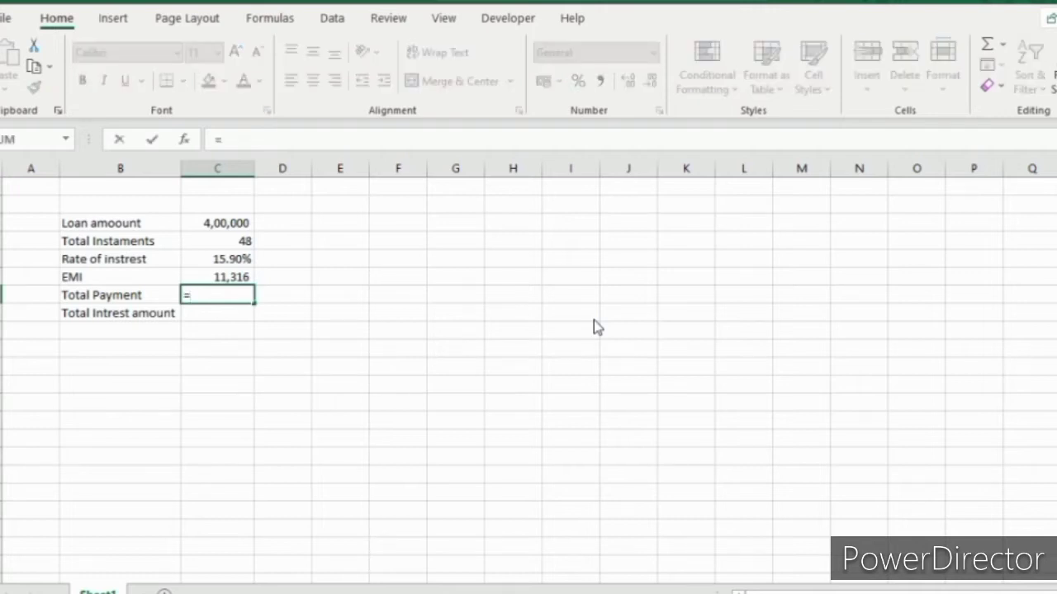
key(Up)
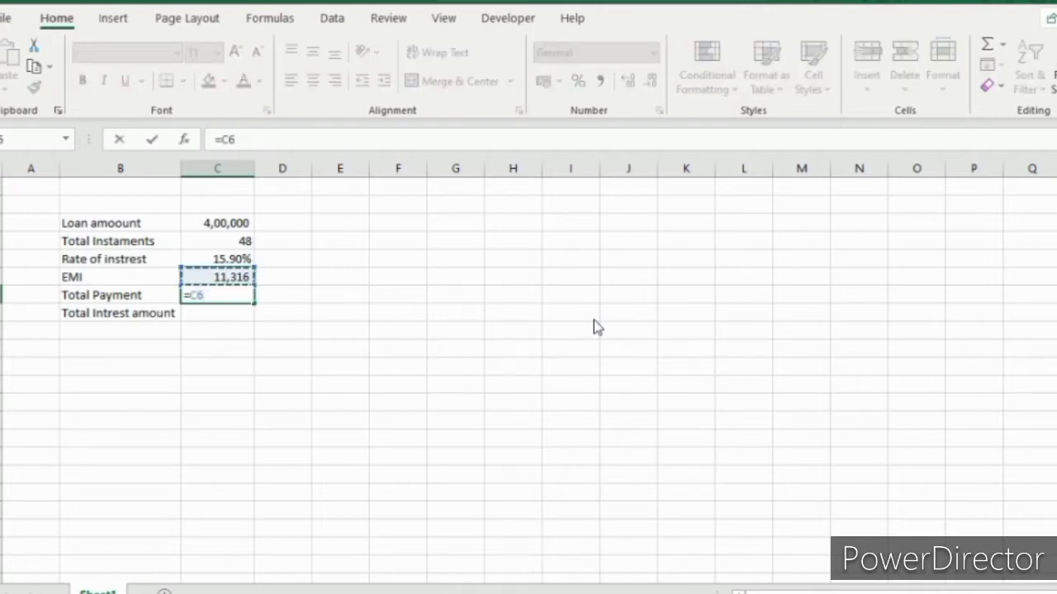
text(*)
key(Up)
key(Up)
key(Up)
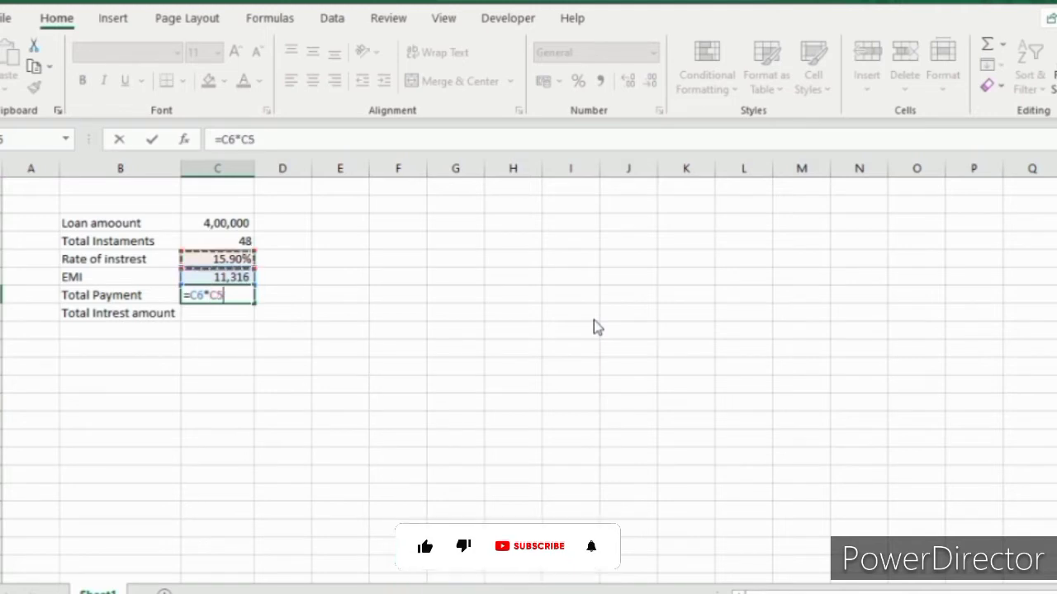
key(Return)
Step: Remove both decimal places from the total payment in C7
key(Up)
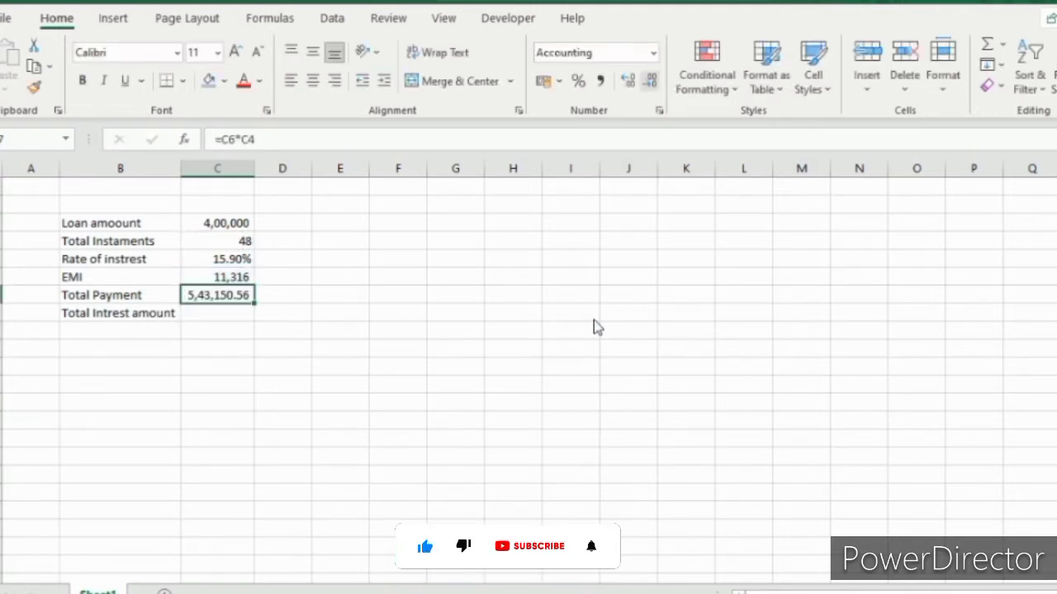
click(651, 81)
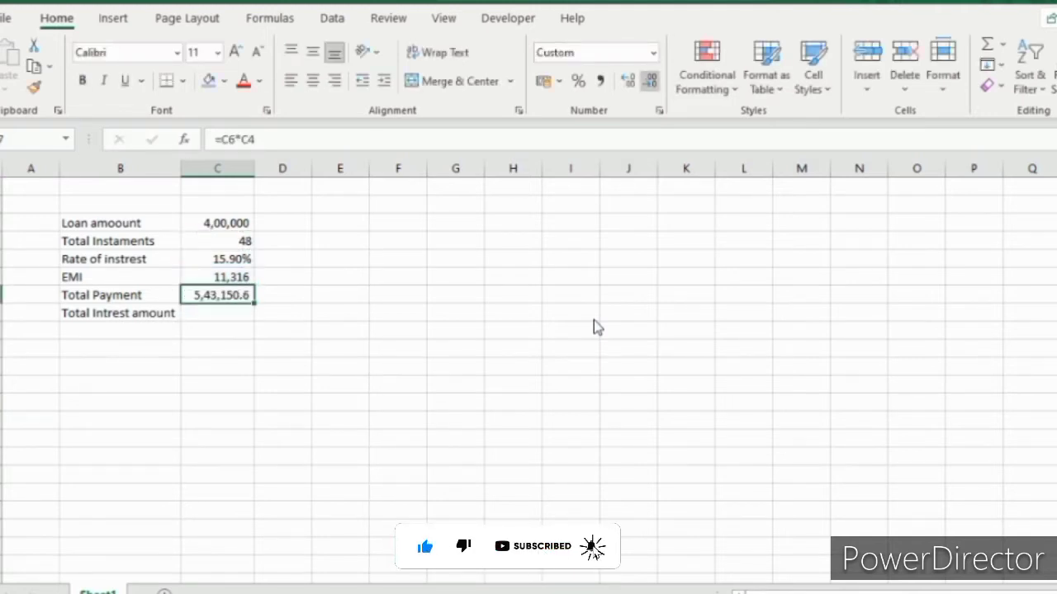
click(651, 81)
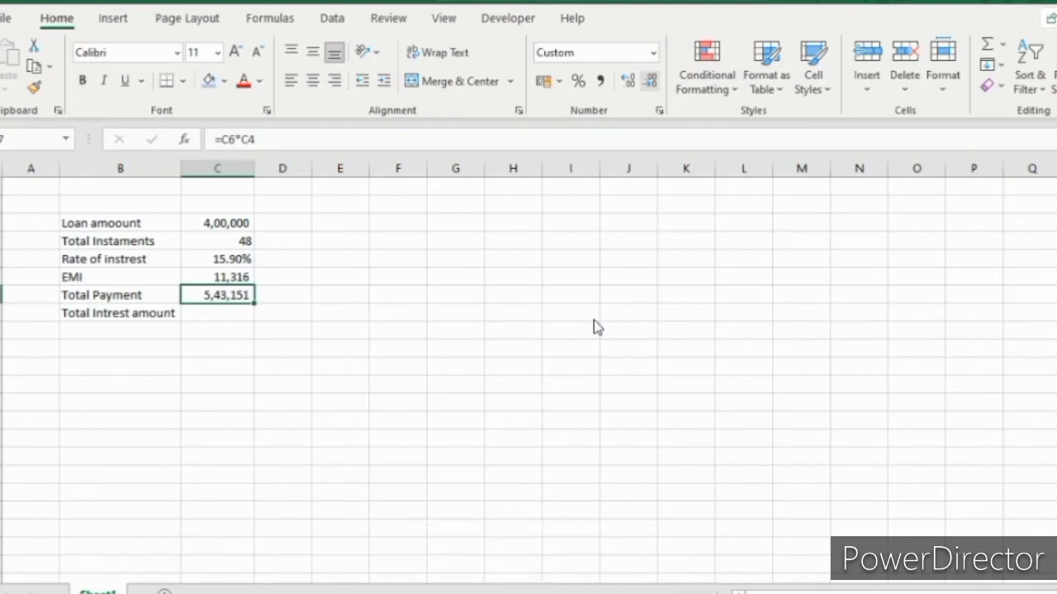
Step: Enter the formula =C7-C3 in C8 to calculate the total interest amount
key(Down)
text(=)
key(Up)
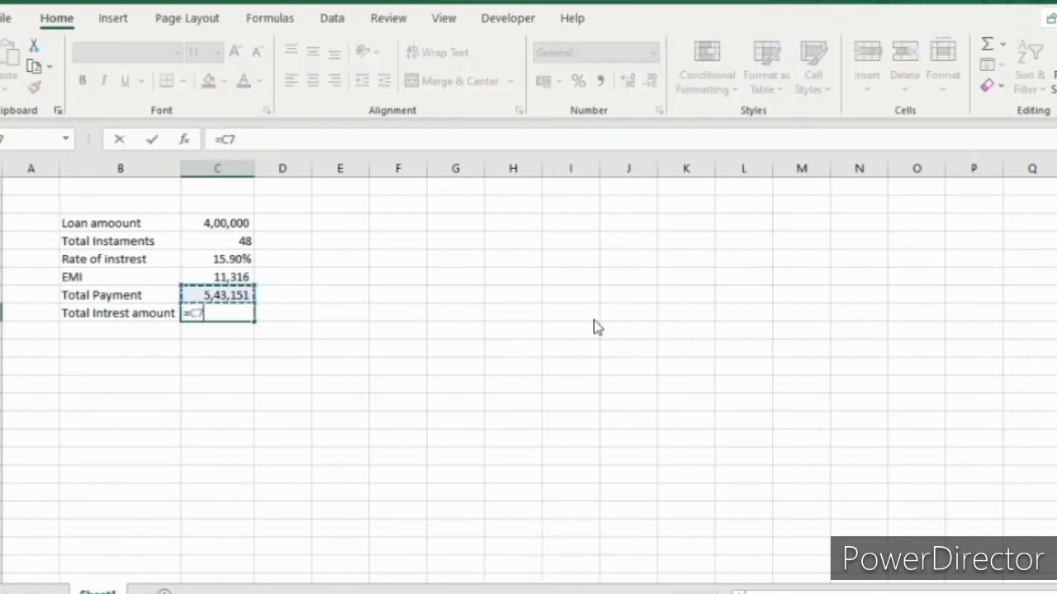
text(-)
key(Up)
key(Up)
key(Up)
key(Up)
key(Up)
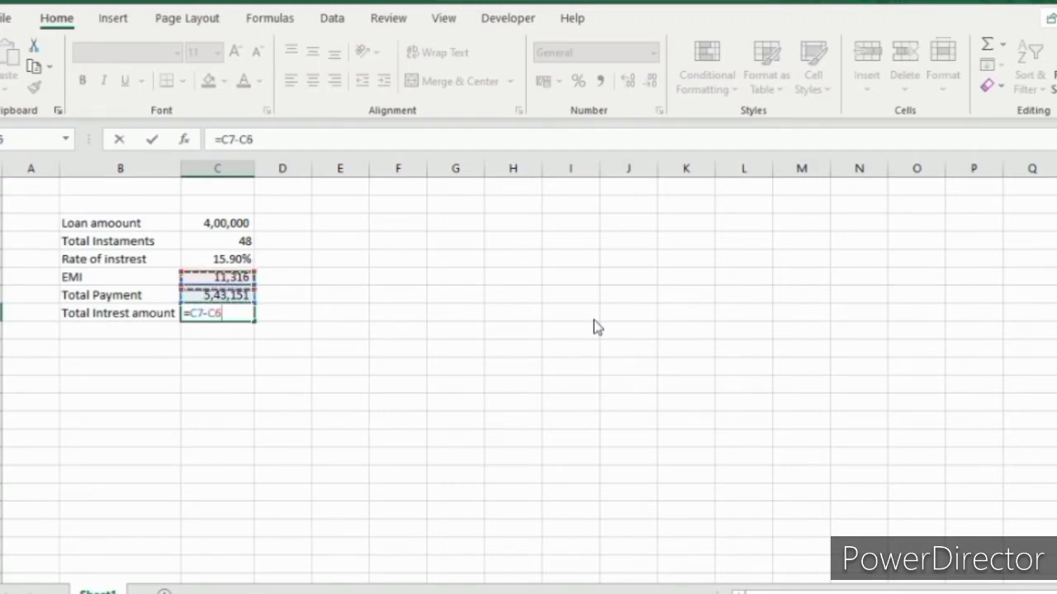
key(Return)
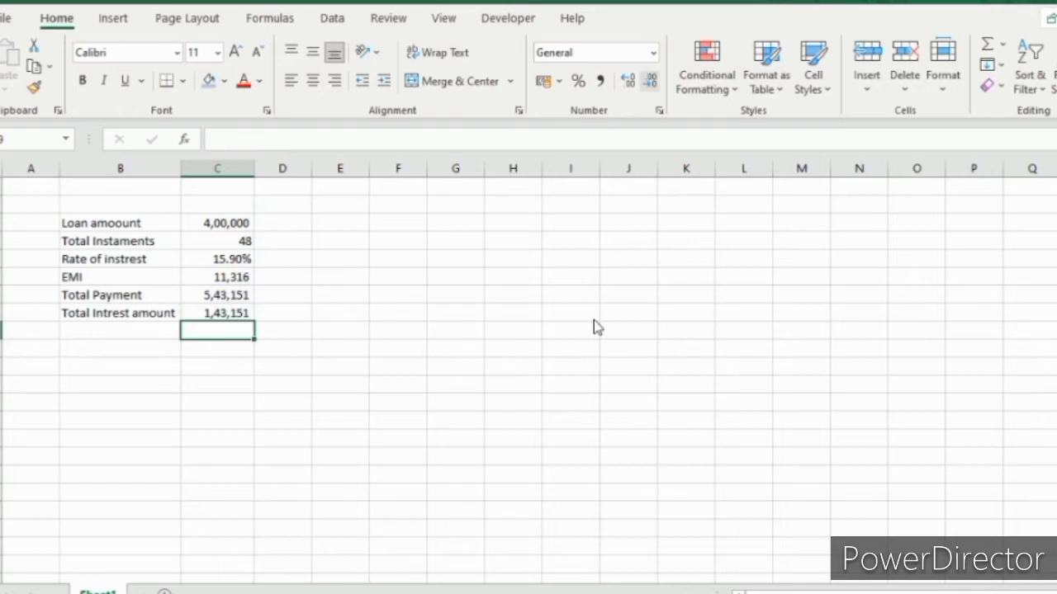
Step: Apply all borders to the loan calculator range B3:C8, covering the labels and their values
key(Up)
key(Up)
key(Up)
key(Up)
key(Up)
key(Up)
key(Left)
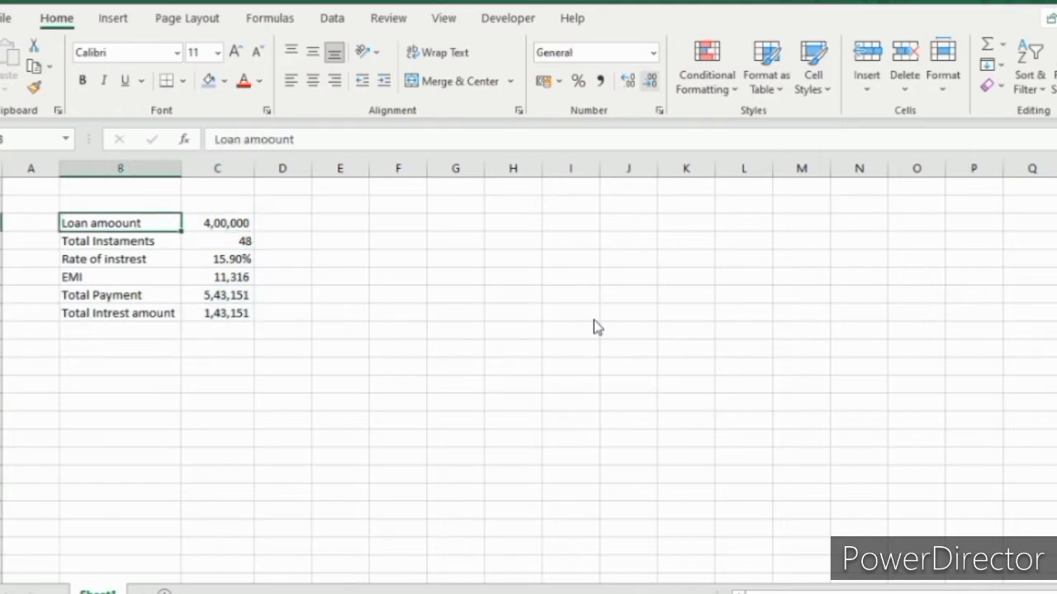
key(shift+Right)
key(shift+Down)
key(shift+Down)
key(shift+Down)
key(shift+Down)
key(shift+Down)
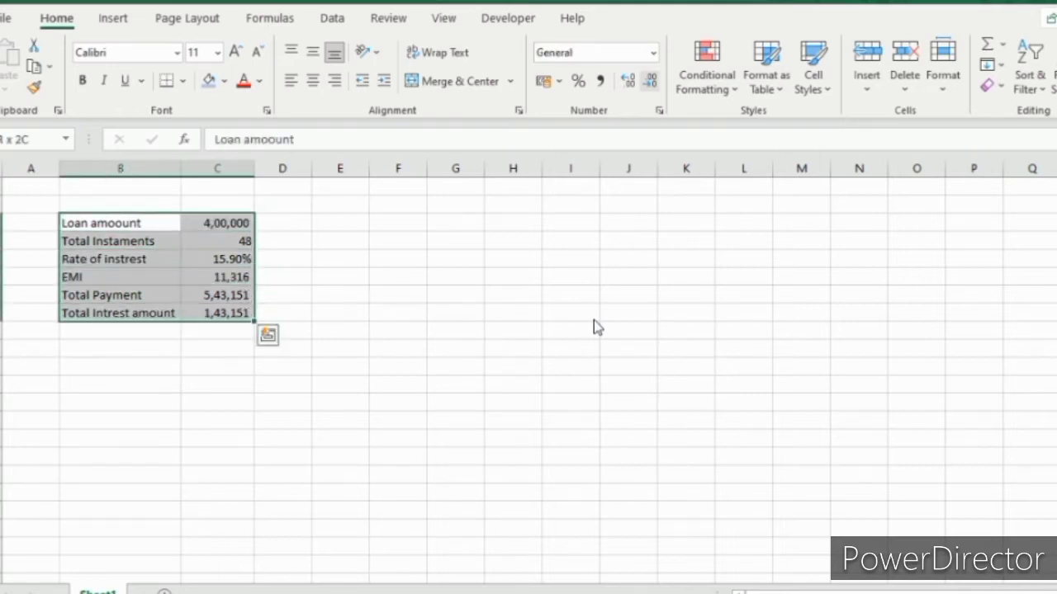
key(alt)
key(h)
key(b)
key(a)
key(Down)
key(Down)
key(Down)
key(Down)
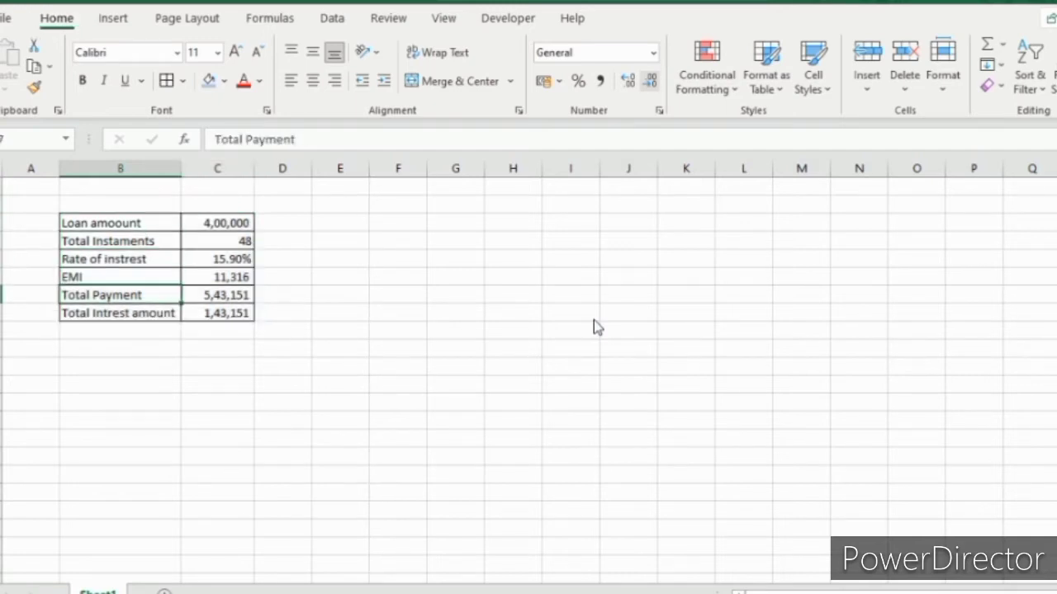
Step: Insert a blank column before column A, shifting the loan calculator one column over
key(Down)
key(Down)
key(Down)
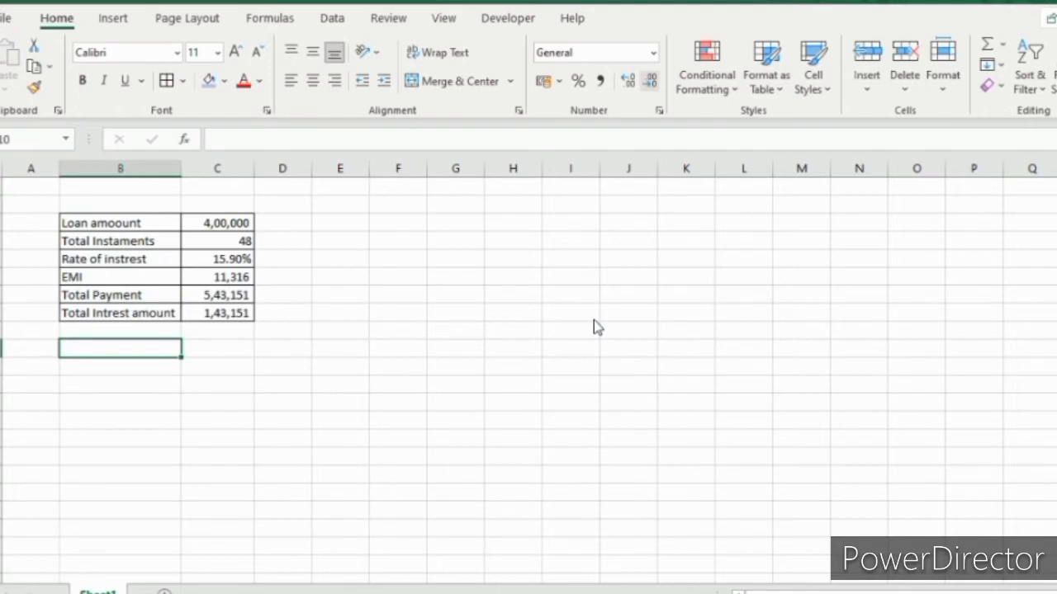
key(Left)
key(ctrl+space)
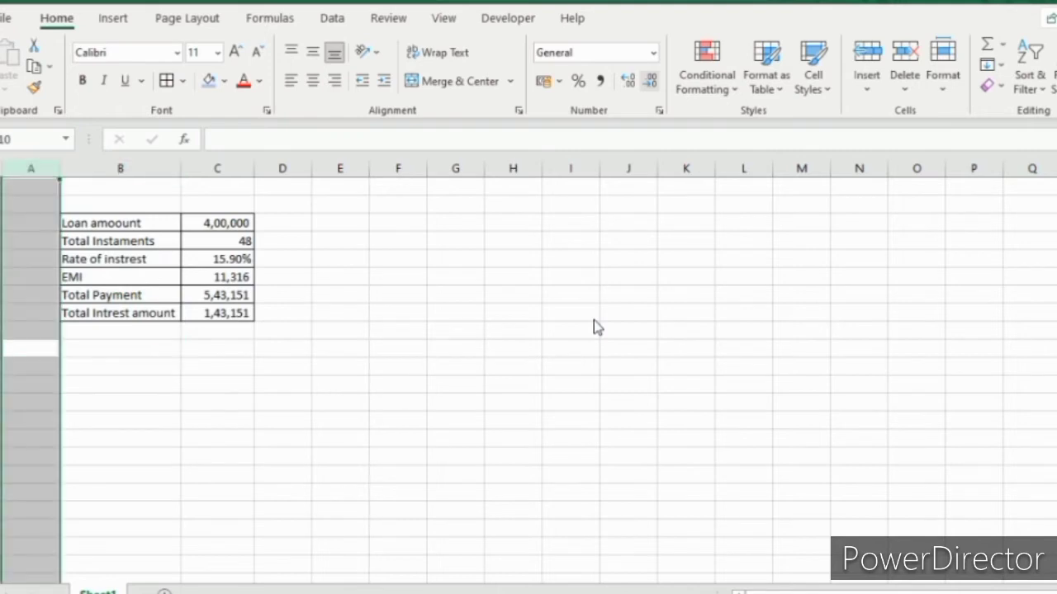
key(ctrl+shift+plus)
Step: Enter the schedule headers Month in B10 and Loan amount in C10
key(Right)
text(M)
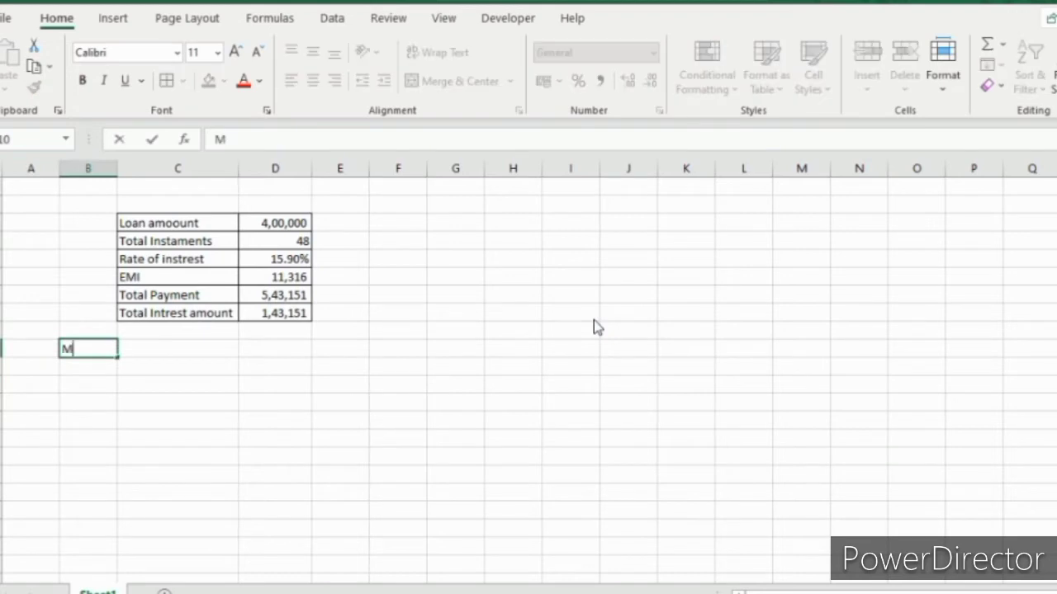
text(onth)
key(Return)
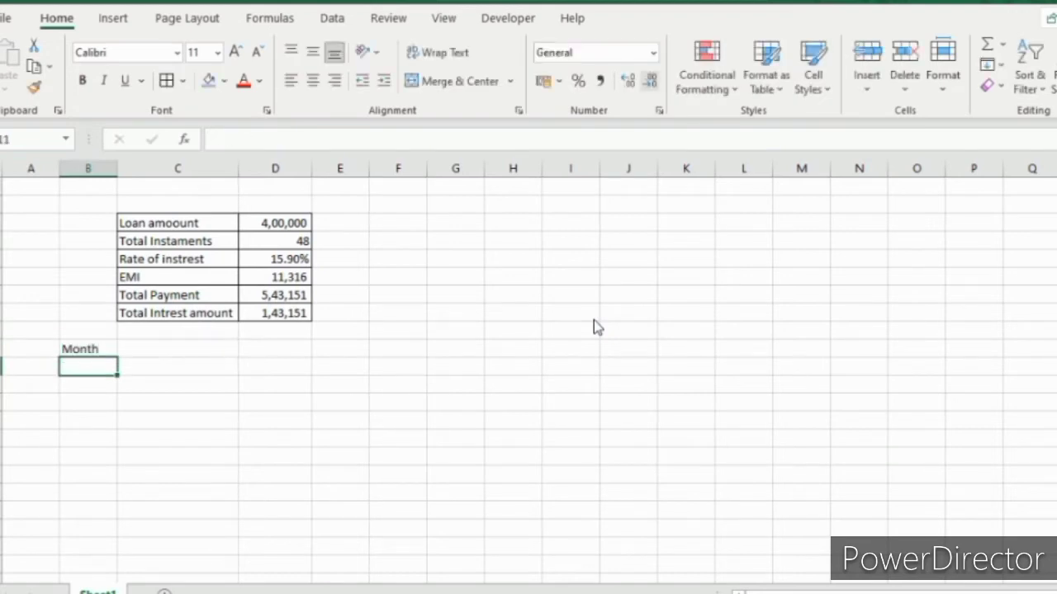
key(Up)
key(Right)
text(Lanu)
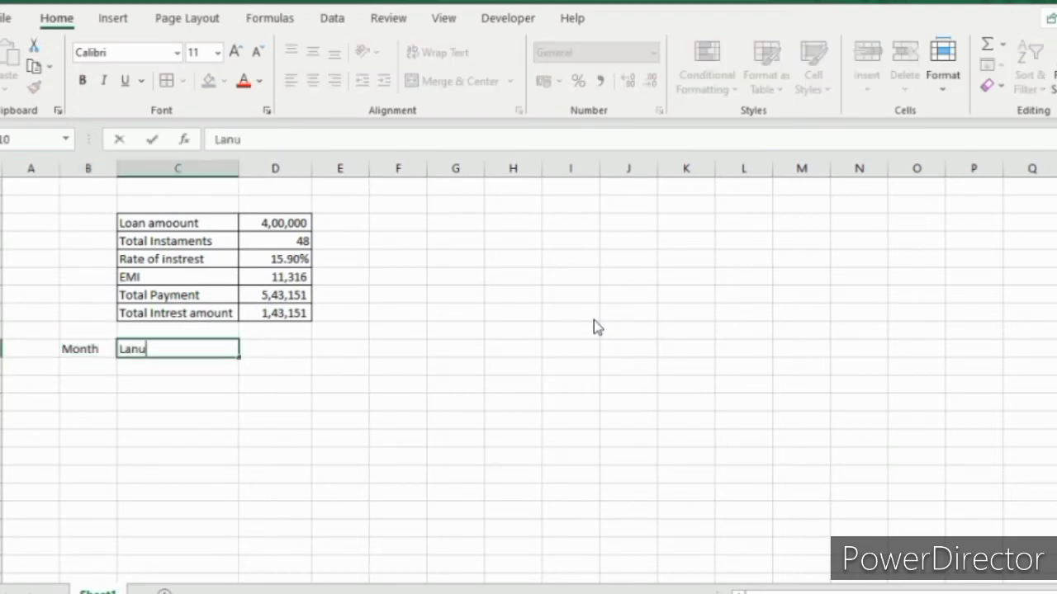
key(BackSpace)
key(BackSpace)
key(BackSpace)
text(oan amount)
key(Return)
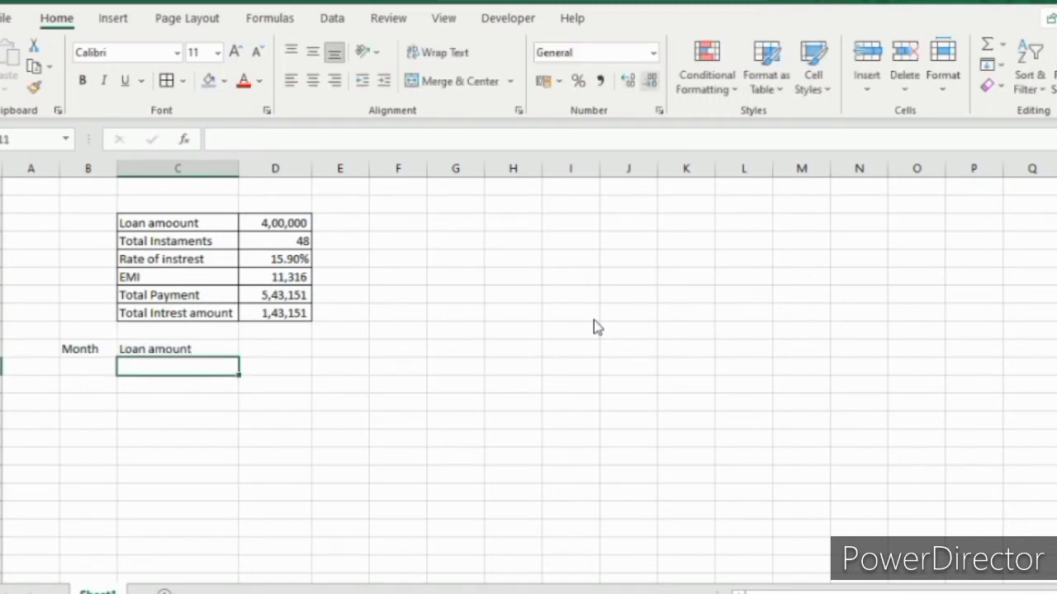
Step: Enter the schedule headers Intrest in D10 and Principle in E10
key(Up)
key(Right)
text(Inyr)
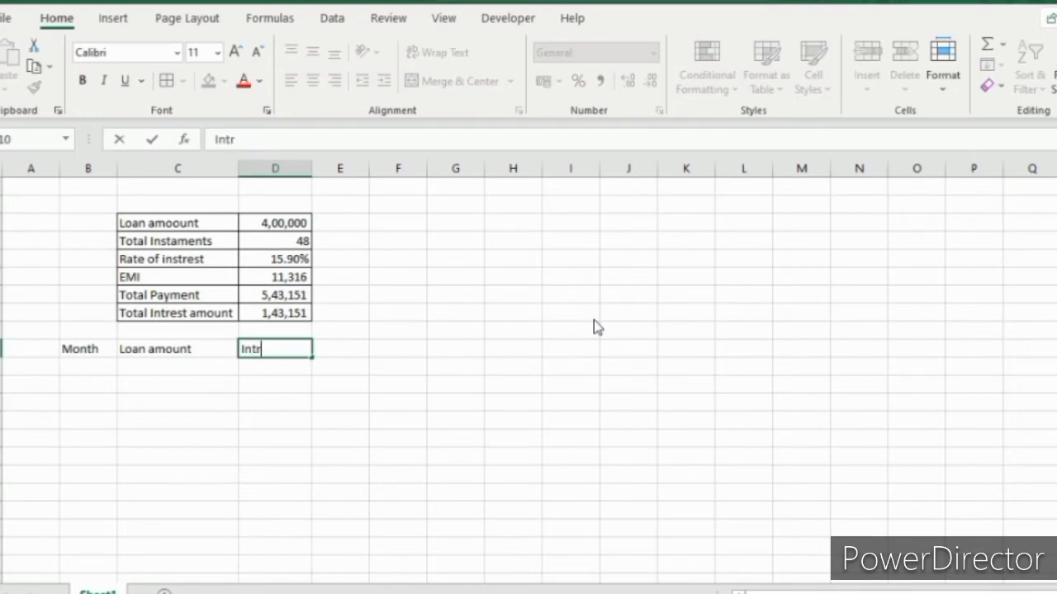
text(est)
key(Right)
text(Princip)
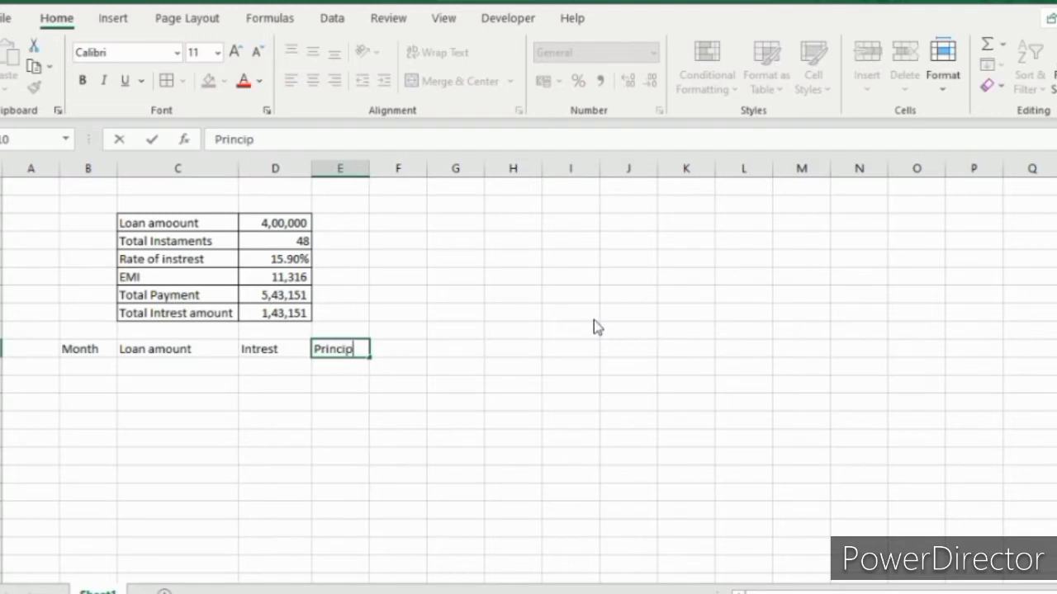
text(le)
key(Return)
Step: Enter the header Outstanding Amount in F10 and autofit column F to its text
key(Up)
key(Right)
text(Ou)
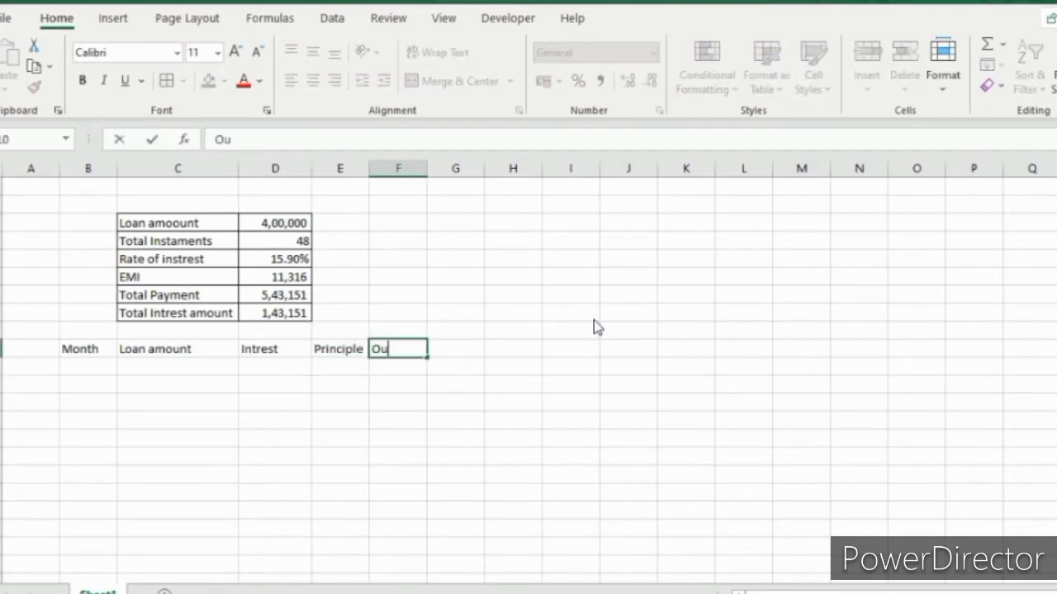
text(tstandin)
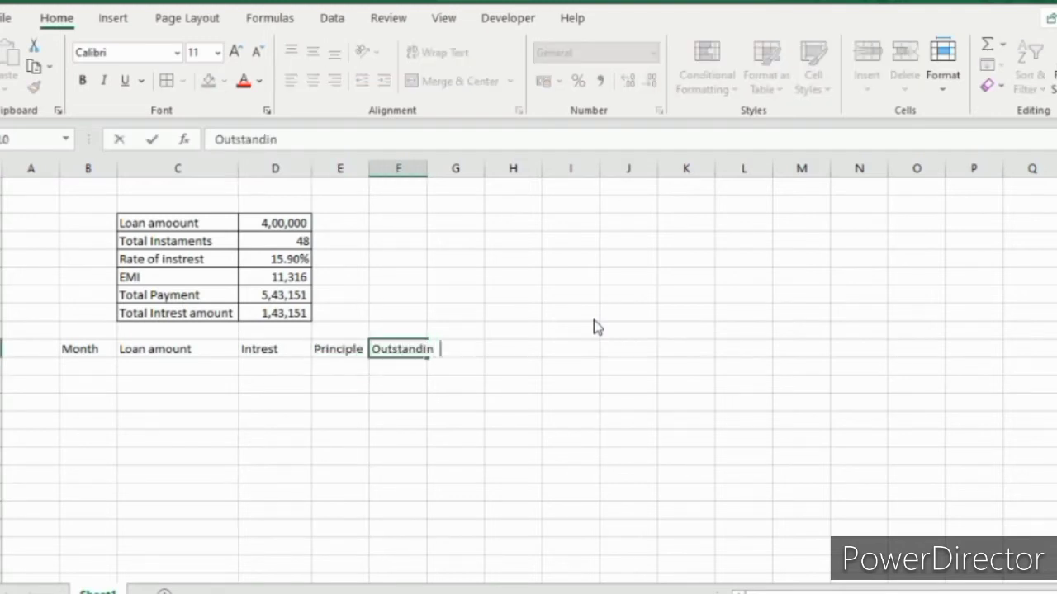
text(g Amount)
key(Return)
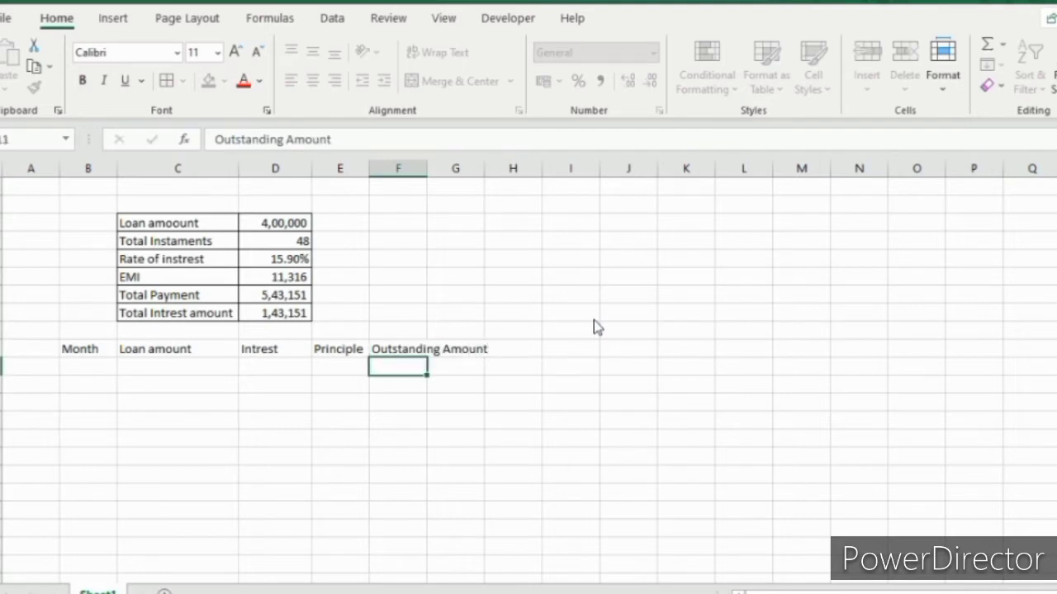
key(Up)
key(o)
key(c)
key(a)
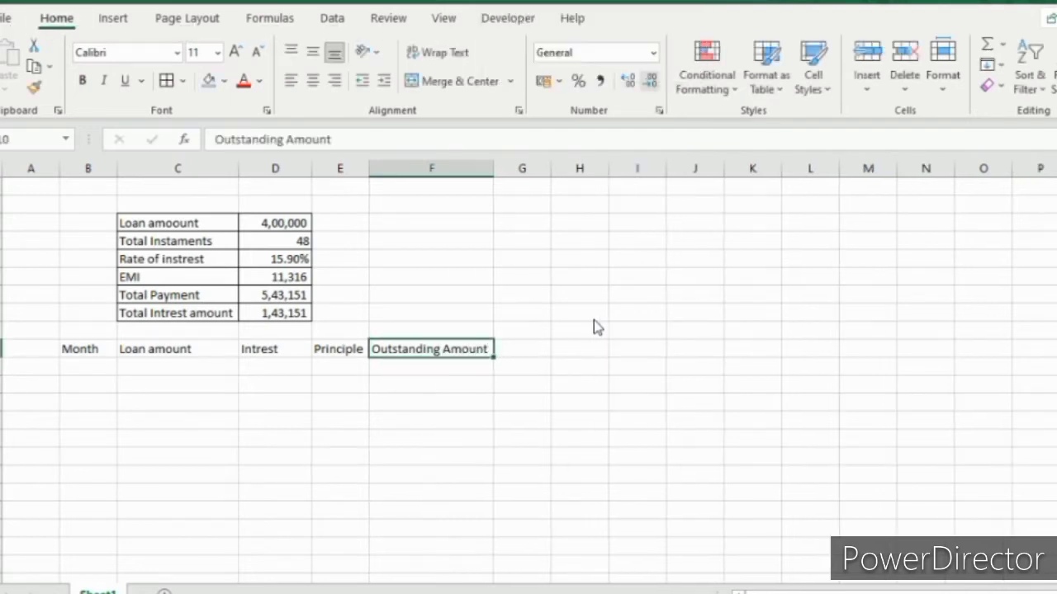
Step: Apply all borders to the schedule range B10:F18, covering the header row and eight empty rows
key(Left)
key(Left)
key(Left)
key(Left)
key(shift+Right)
key(shift+Right)
key(shift+Right)
key(shift+Right)
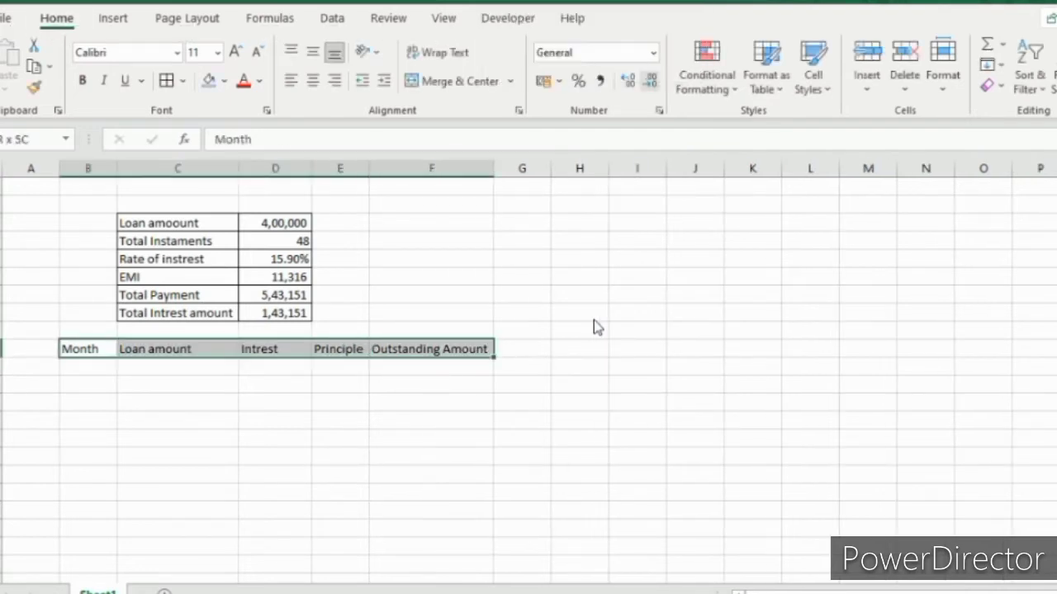
key(shift+Down)
key(shift+Down)
key(shift+Down)
key(shift+Down)
key(shift+Down)
key(shift+Down)
key(shift+Down)
key(shift+Down)
key(alt+h)
key(b)
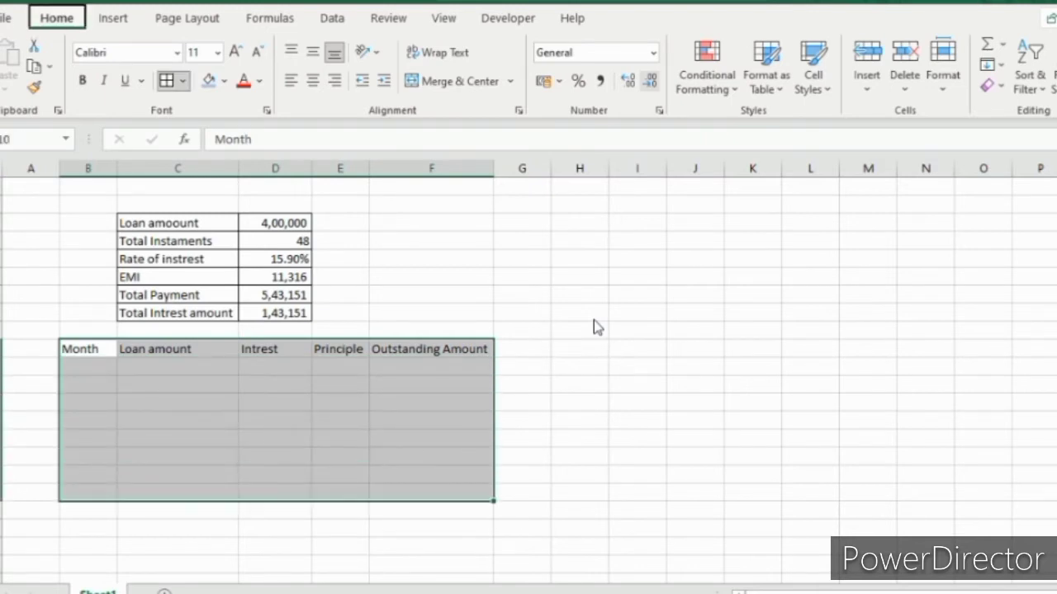
key(a)
Step: Merge and center the loan amount label across B3:C3
key(Up)
key(Up)
key(Up)
key(Up)
key(Up)
key(Up)
key(Up)
key(Up)
key(Down)
key(shift+Right)
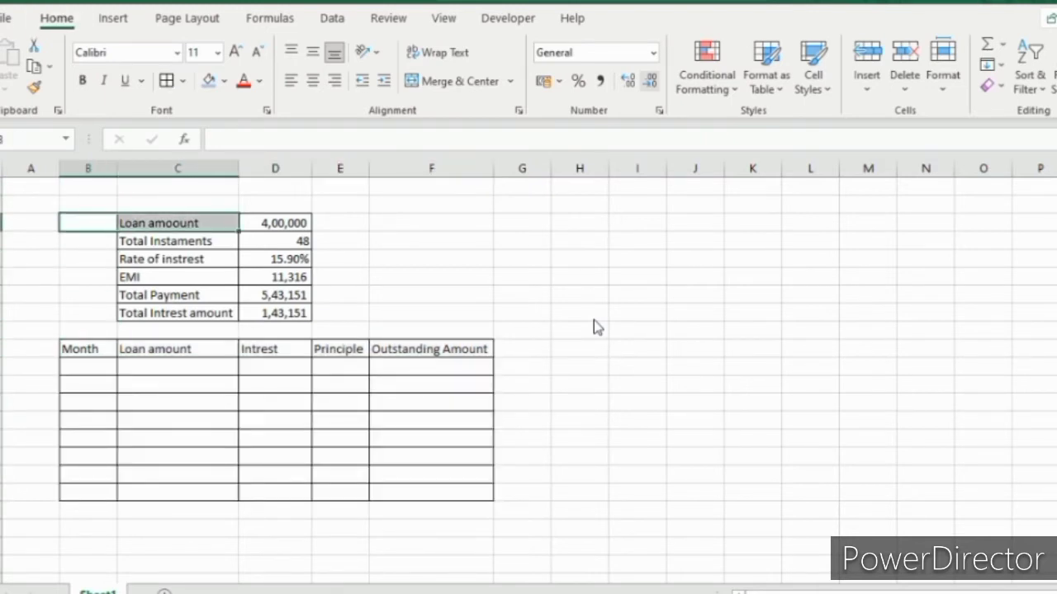
key(alt+h)
key(m)
key(c)
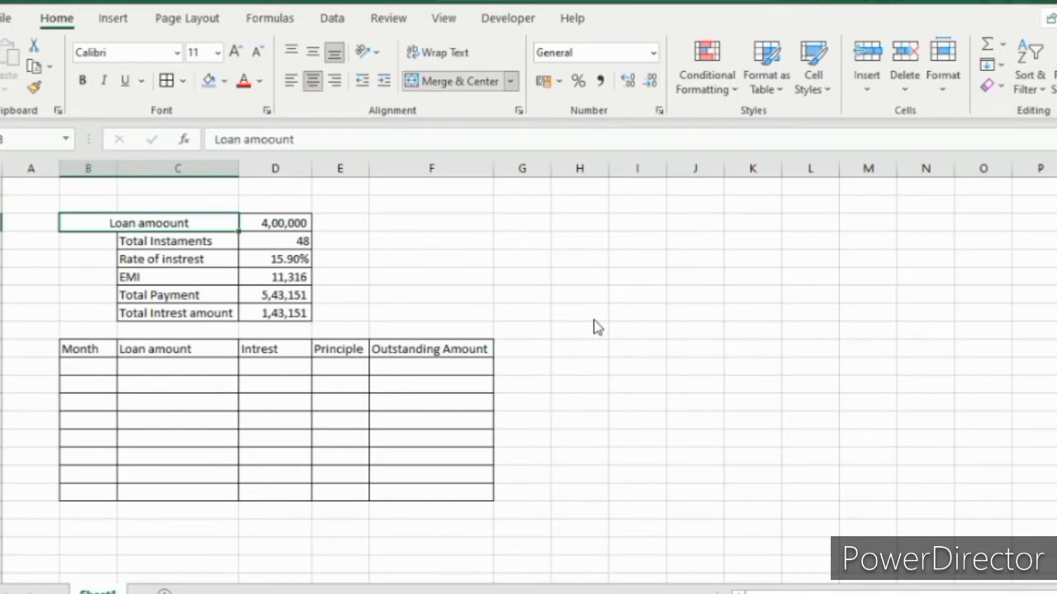
Step: Merge and center the installments label across B4:C4 and the interest rate label across B5:C5
key(Down)
key(shift+Right)
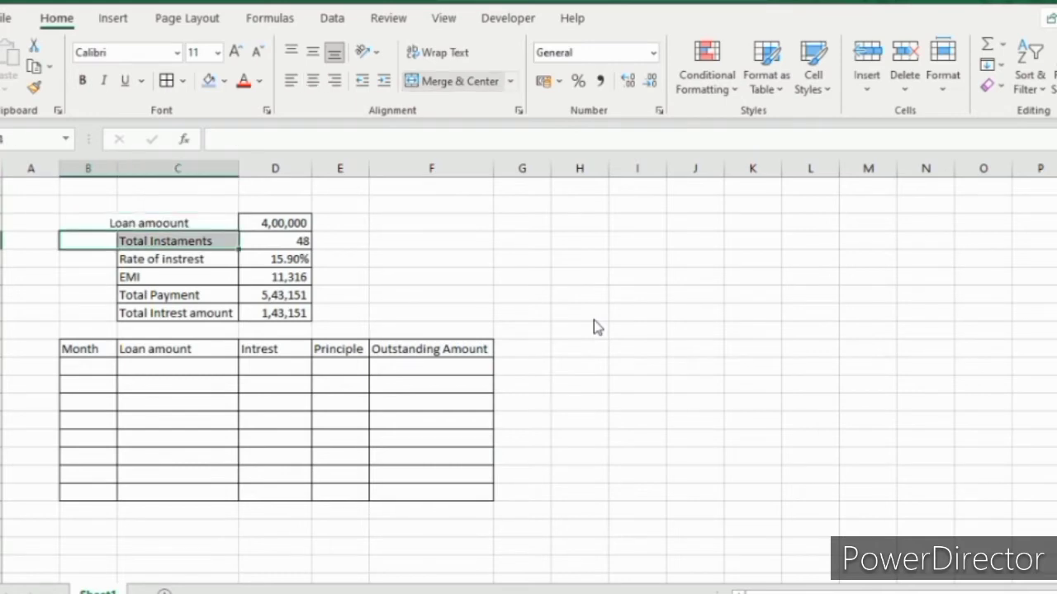
key(alt+h)
key(m)
key(c)
key(Down)
key(shift+Right)
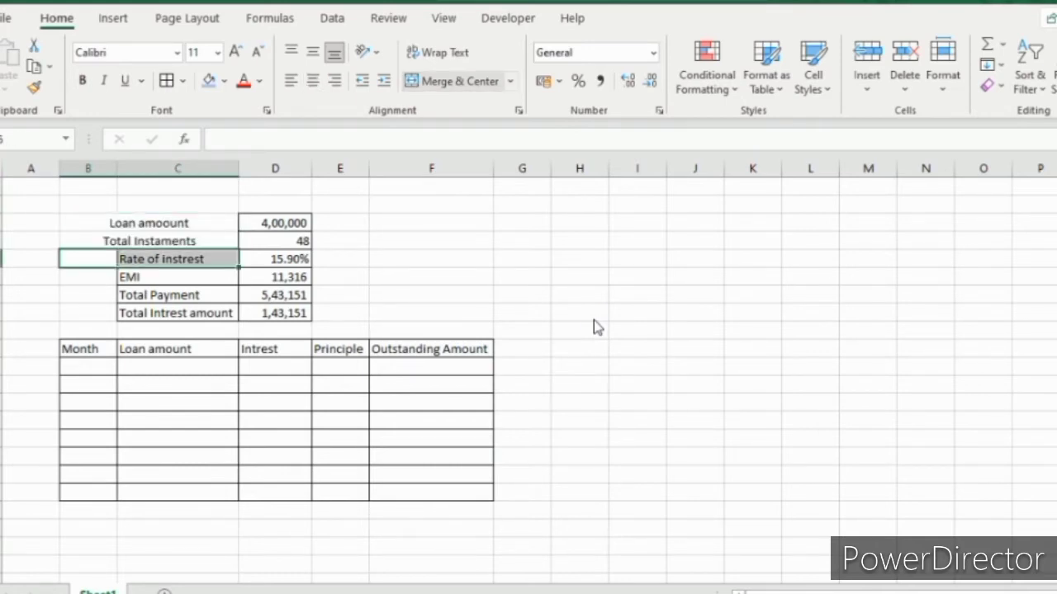
key(alt+h)
key(m)
key(c)
Step: Merge and center the EMI label across B6:C6 and the Total Payment label across B7:C7
key(shift+Right)
key(Down)
key(shift+Right)
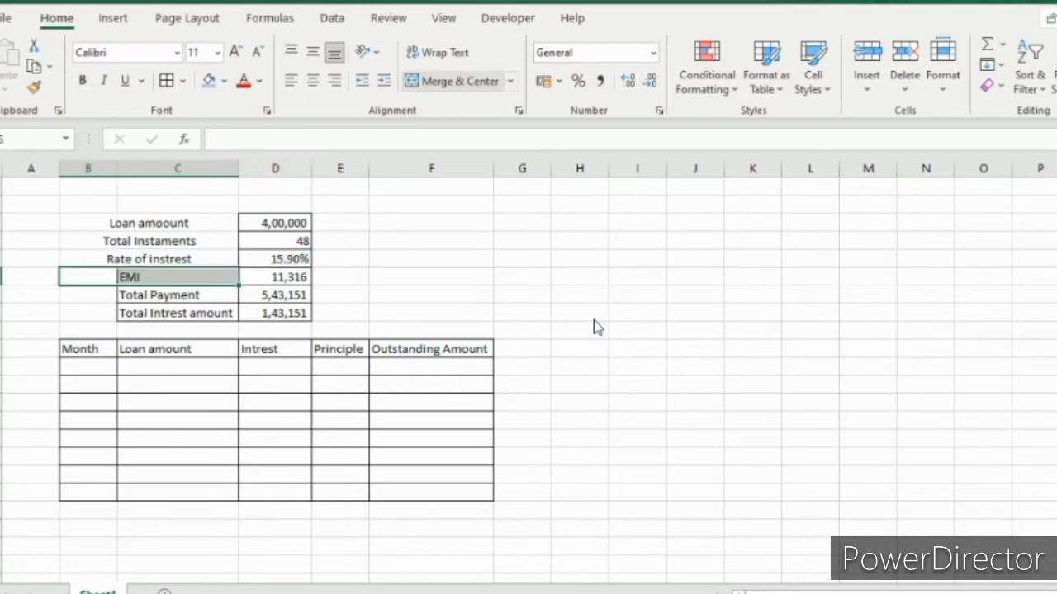
key(alt+h)
key(m)
key(c)
key(Down)
key(shift+Right)
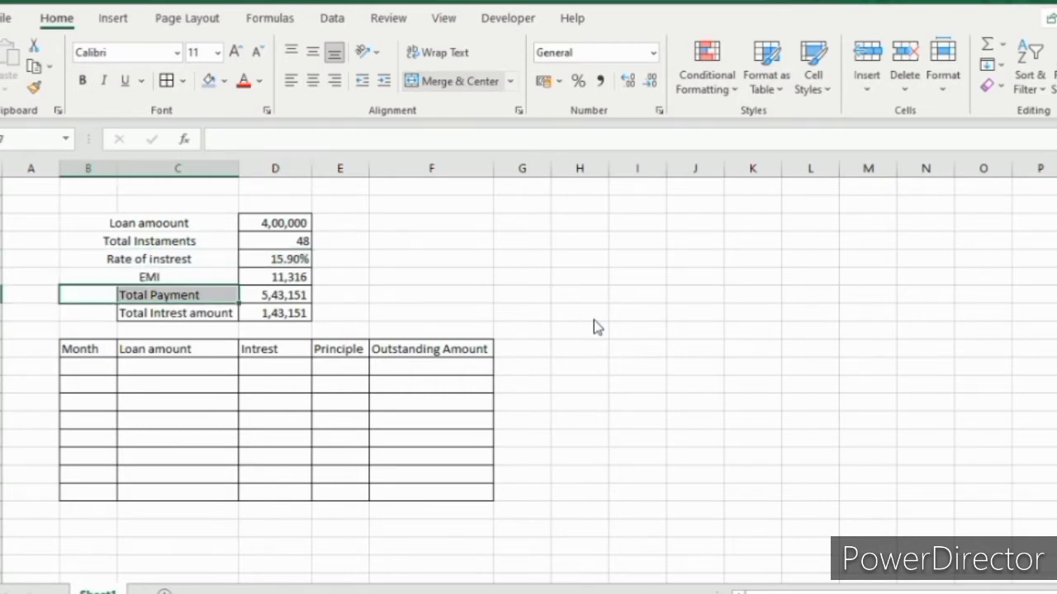
key(alt+h)
key(m)
key(c)
Step: Merge and center the total interest label across B8:C8
key(Down)
key(shift+Right)
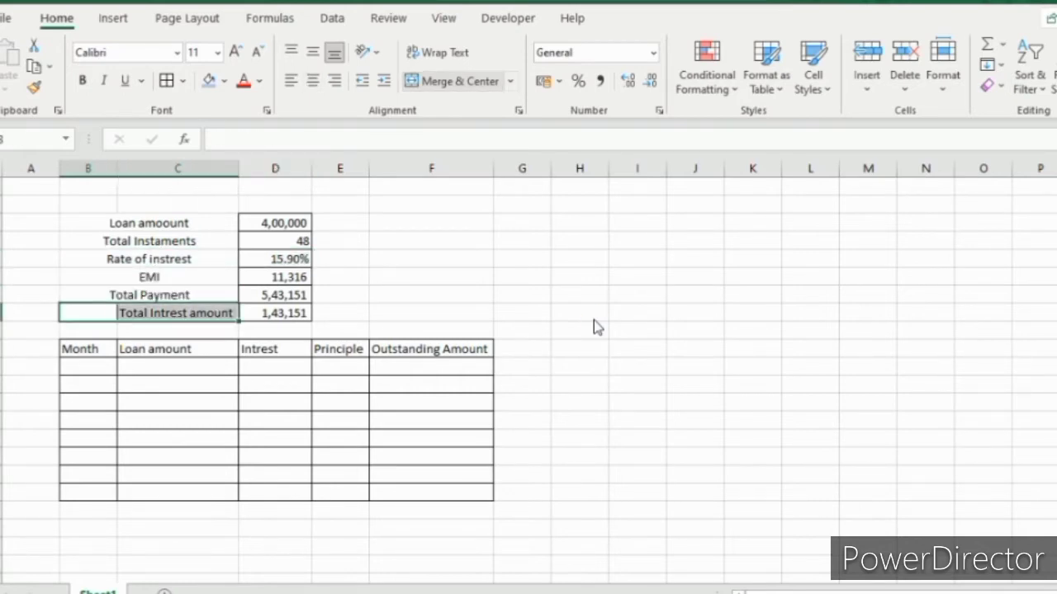
key(alt+h)
key(m)
key(c)
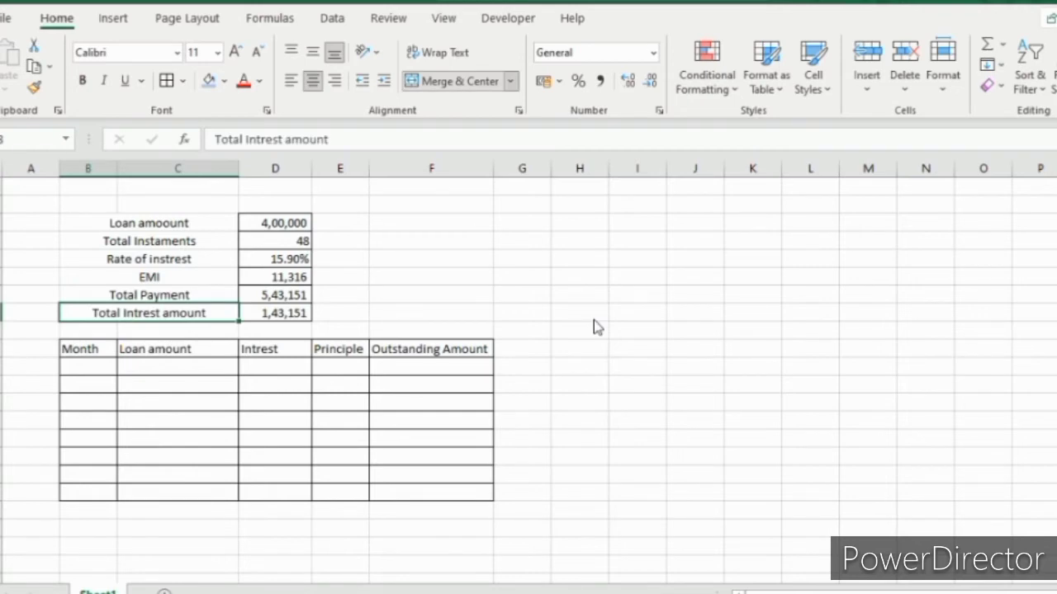
Step: Left-align all the merged loan labels in B3:C8
key(shift+Up)
key(shift+Up)
key(shift+Up)
key(shift+Up)
key(shift+Up)
key(alt+h)
key(m)
key(c)
Step: Merge and center the empty cells B2:F2 above the loan details as a title row
key(Right)
key(Right)
key(Right)
key(Right)
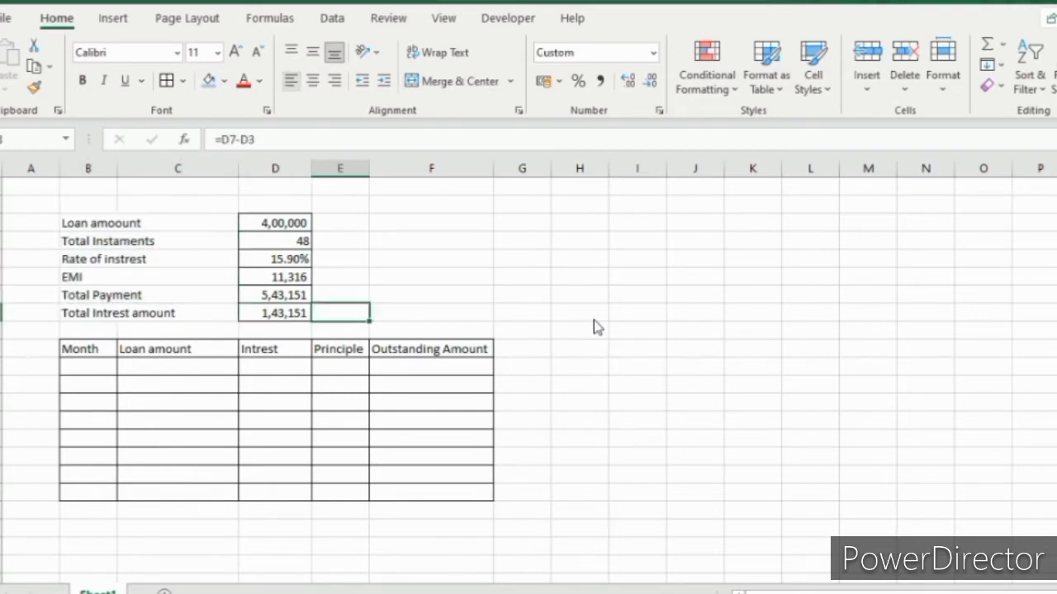
key(Up)
key(Up)
key(Up)
key(Up)
key(Up)
key(Up)
key(Up)
key(Left)
key(Left)
key(Left)
key(Left)
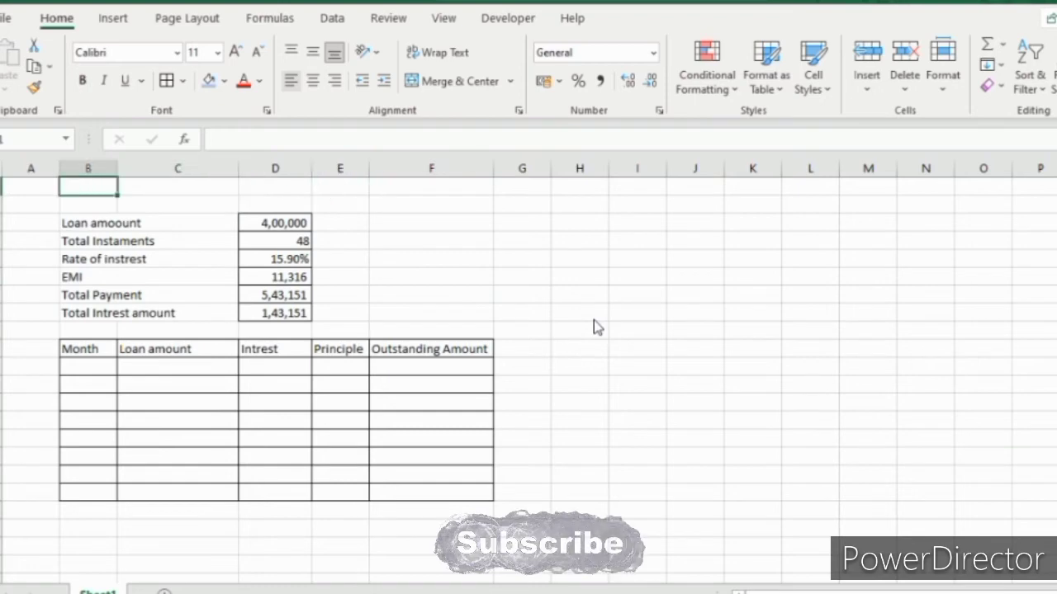
key(Down)
key(shift+Right)
key(shift+Right)
key(shift+Right)
key(shift+Right)
key(alt+h)
text(mc)
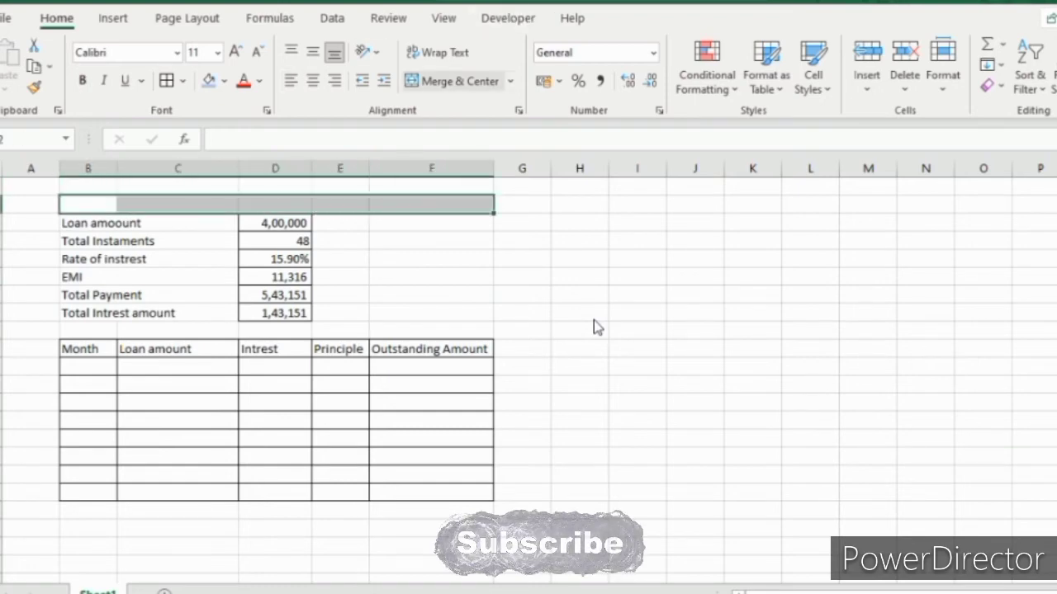
Step: Enter the title EMI Statement in Month wise in the merged cell B2
text(EMI)
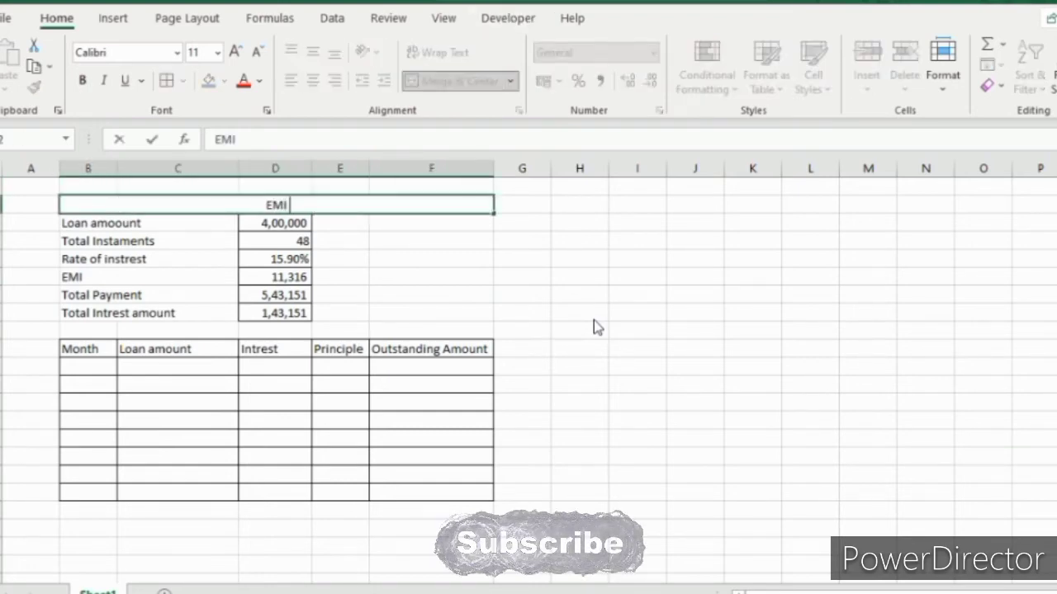
text( Staenment)
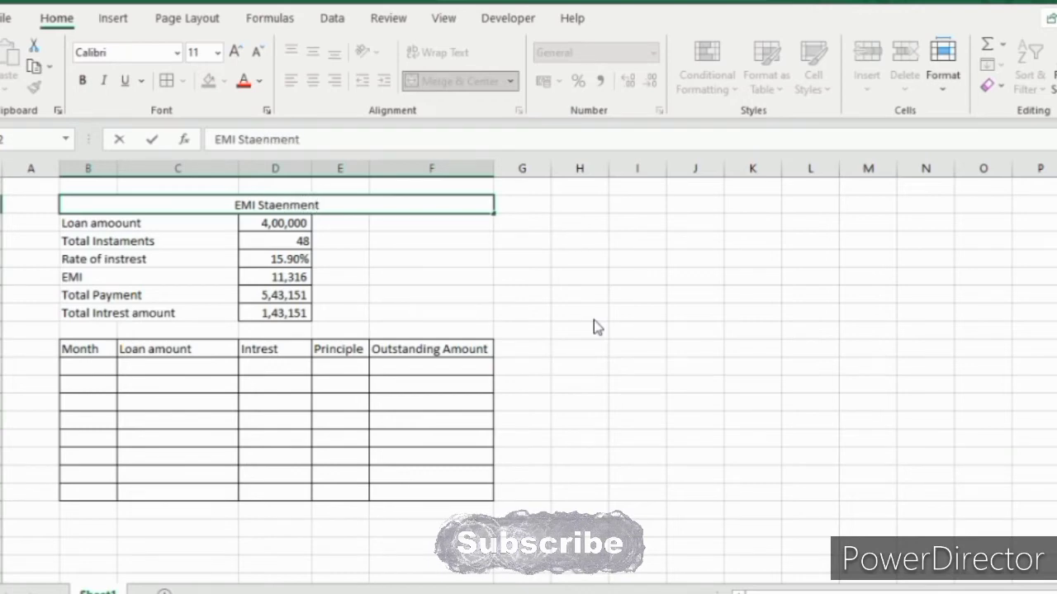
key(BackSpace)
key(BackSpace)
key(BackSpace)
key(BackSpace)
key(BackSpace)
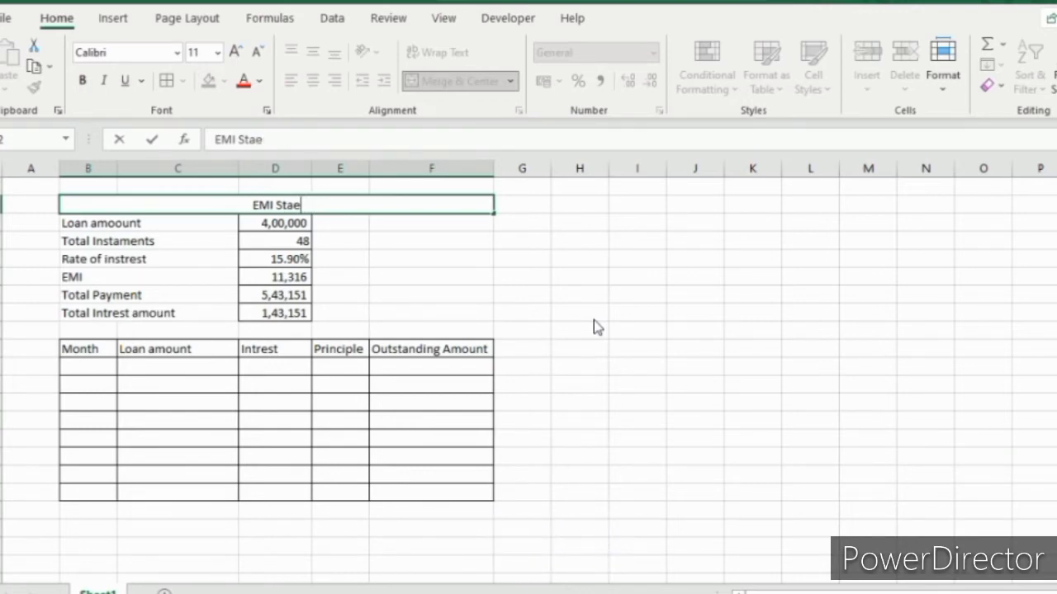
key(BackSpace)
text(tement )
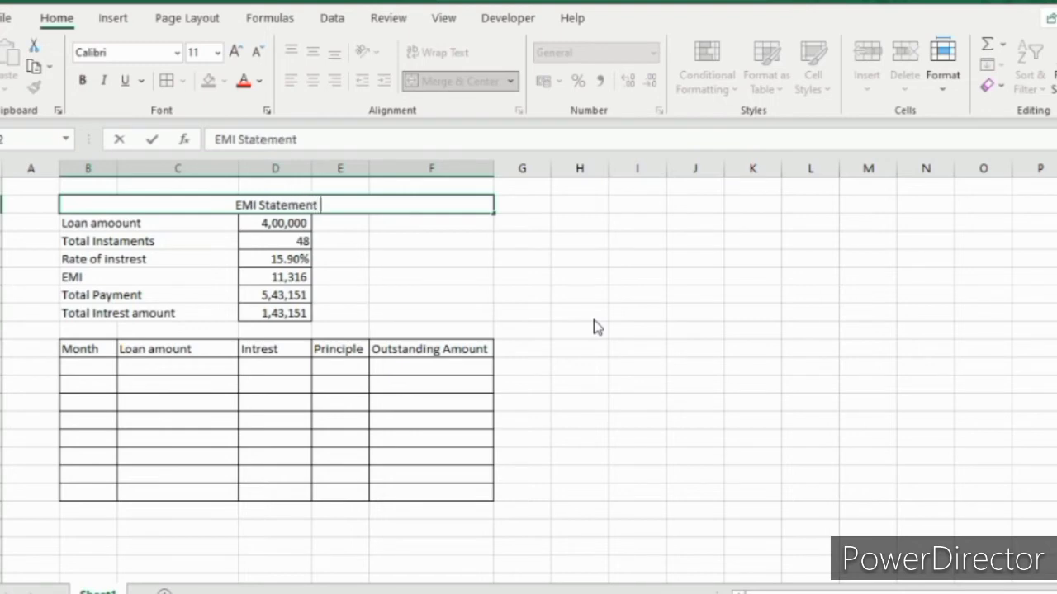
text(in Month )
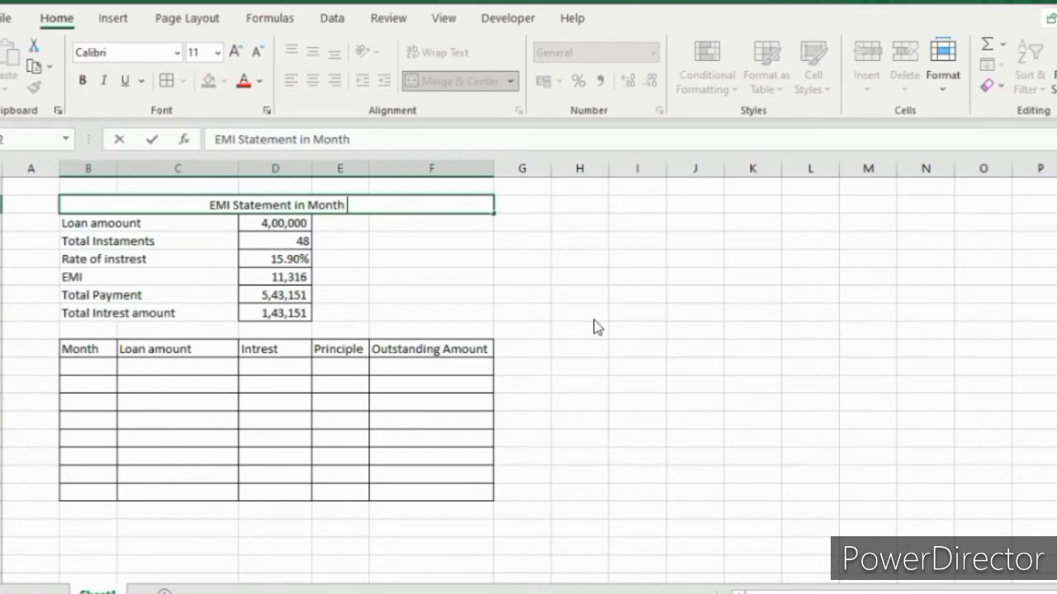
text(wise)
key(Return)
Step: Apply all borders to B2:F8, covering the title and the loan details block
key(Up)
key(shift+Down)
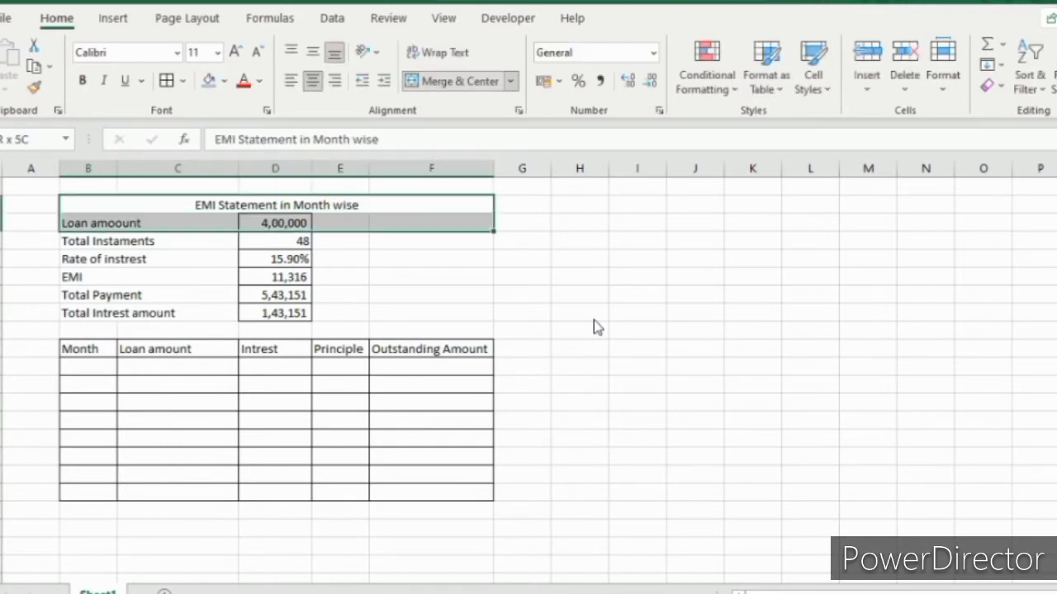
key(shift+Down)
key(shift+Down)
key(shift+Down)
key(shift+Down)
key(shift+Down)
key(shift+Down)
key(shift+Up)
key(alt)
key(h)
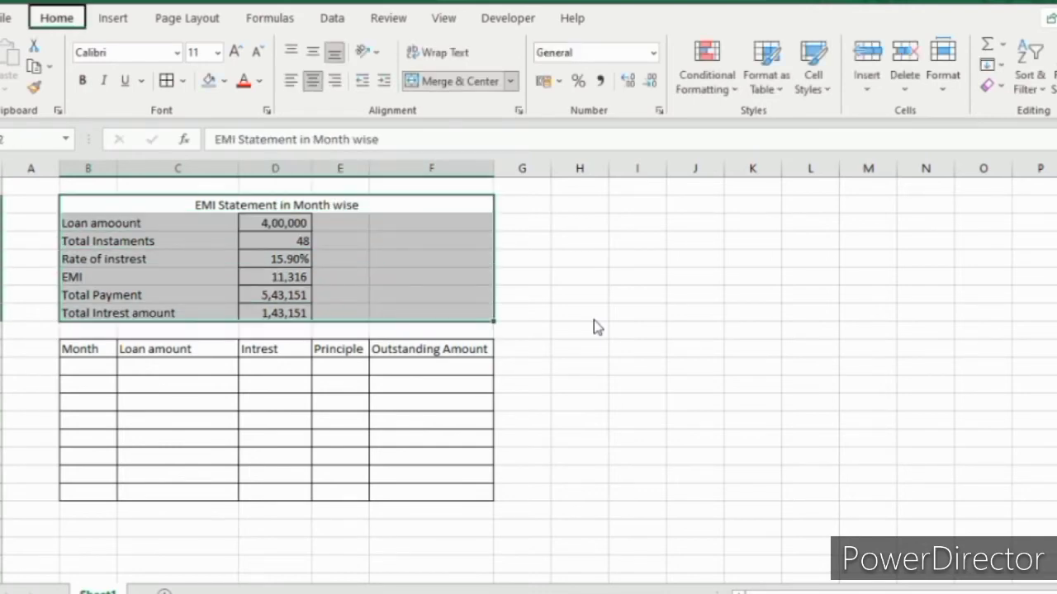
key(b)
key(a)
Step: Merge and center D3:E3 for the loan amount value and D4:E4 for the total installments value
key(Down)
key(Right)
key(shift+Right)
key(alt+h)
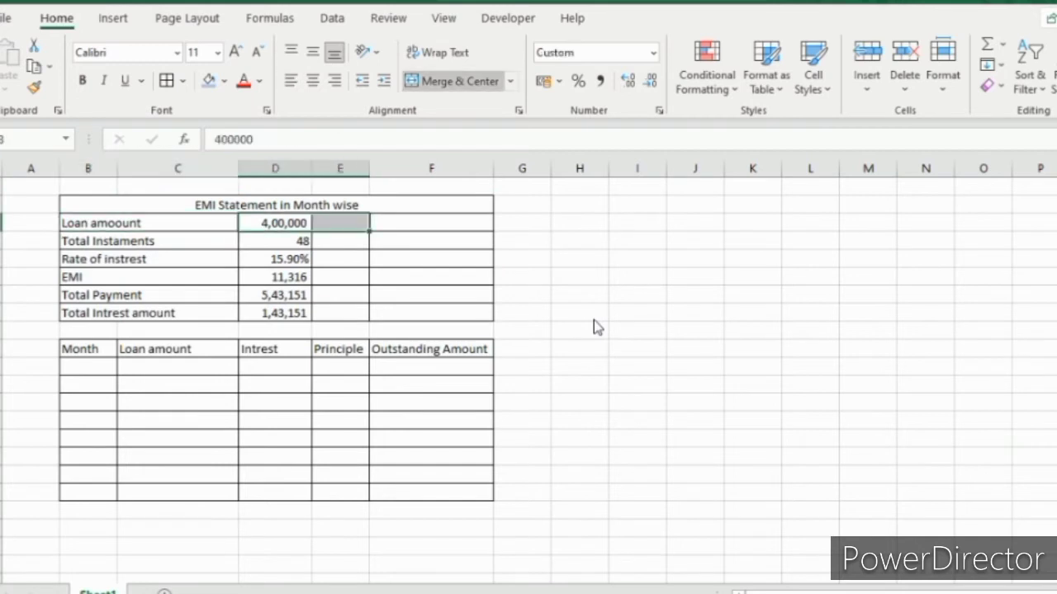
key(m)
key(c)
key(Down)
key(shift+Right)
key(alt+h)
key(m)
key(c)
Step: Merge and center D5:E5 for the interest rate and D6:E6 for the EMI value
key(Down)
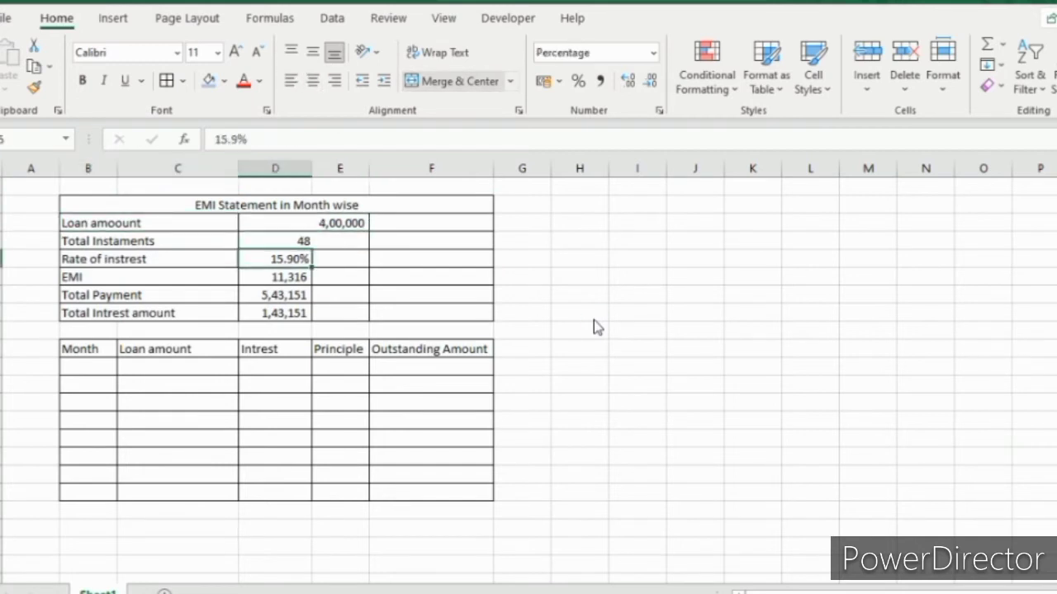
key(shift+Right)
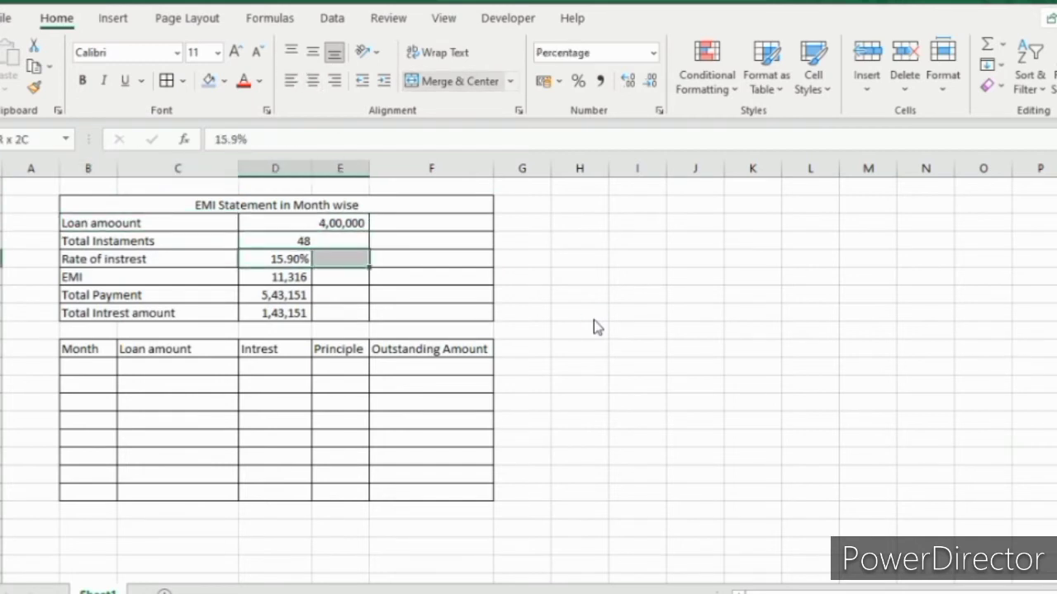
key(alt+h)
key(m)
key(c)
key(Down)
key(shift+Right)
key(alt+h)
key(m)
key(c)
Step: Merge and center D7:E7 for the total payment and D8:E8 for the total interest amount
key(Down)
key(shift+Right)
key(alt+h)
key(m)
key(c)
key(Down)
key(shift+Right)
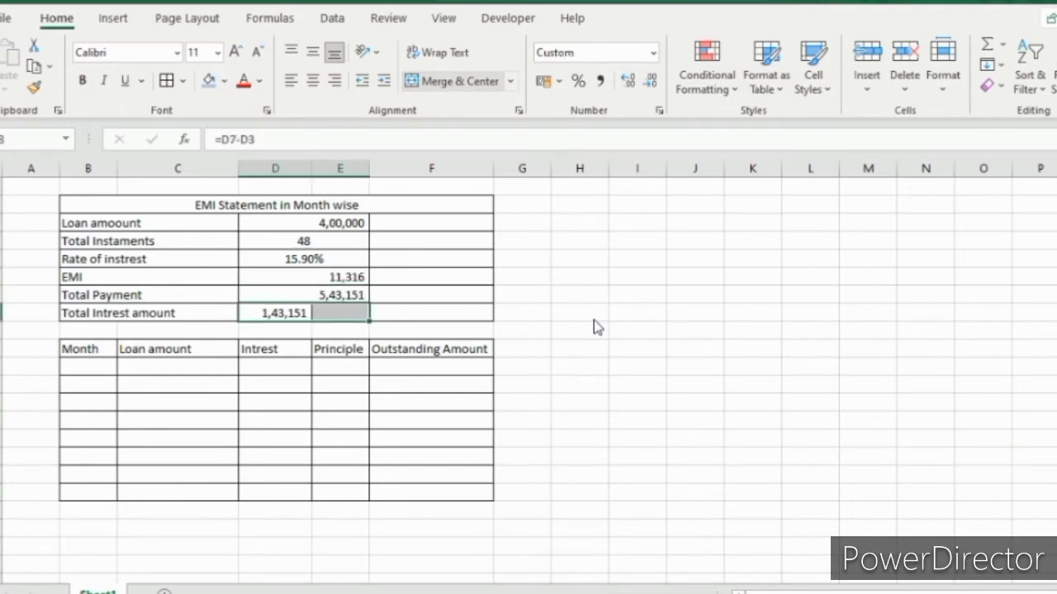
key(alt+h)
key(m)
key(c)
Step: Right-align all the merged loan values in D3:E8
key(Up)
key(Up)
key(Up)
key(Up)
key(Up)
key(shift+Down)
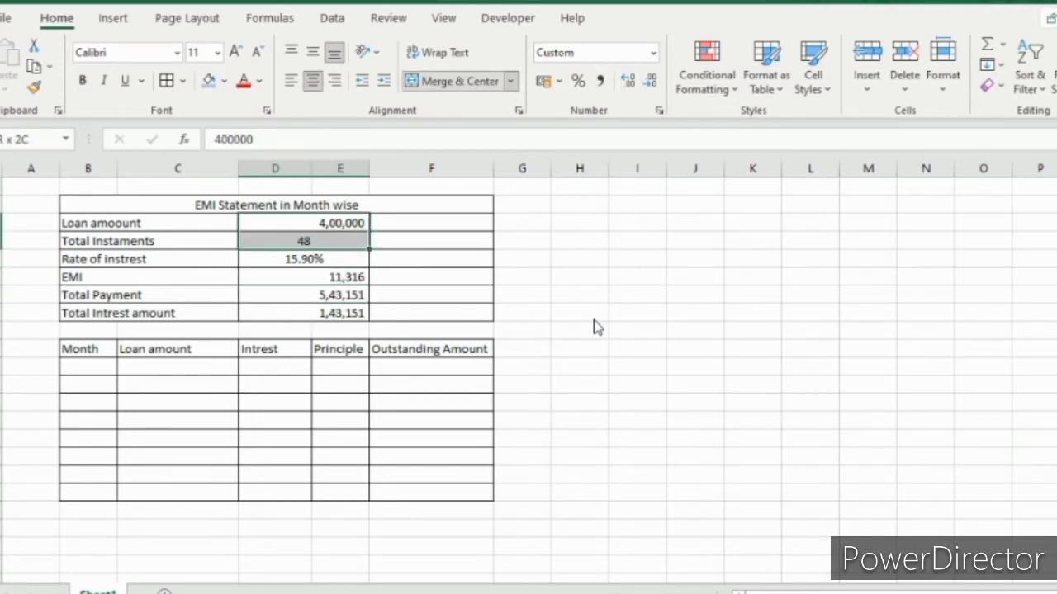
key(shift+Down)
key(shift+Down)
key(shift+Down)
key(shift+Down)
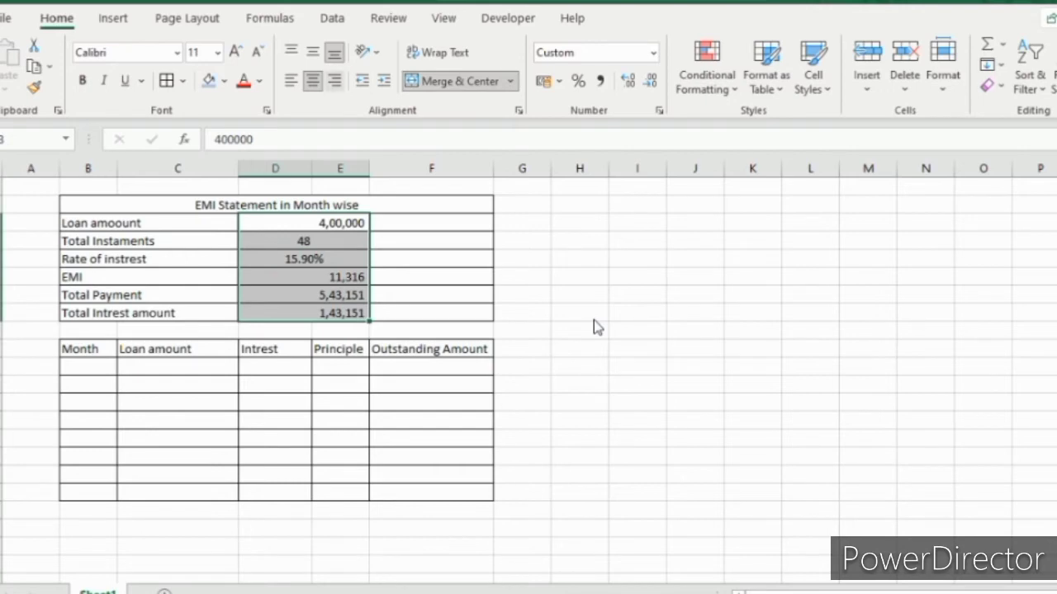
key(alt+h)
key(a)
key(r)
Step: Enter 1 as the first month number in cell B11 of the statement table
key(Down)
key(Down)
key(Down)
key(Down)
key(Down)
key(Down)
key(Down)
key(Down)
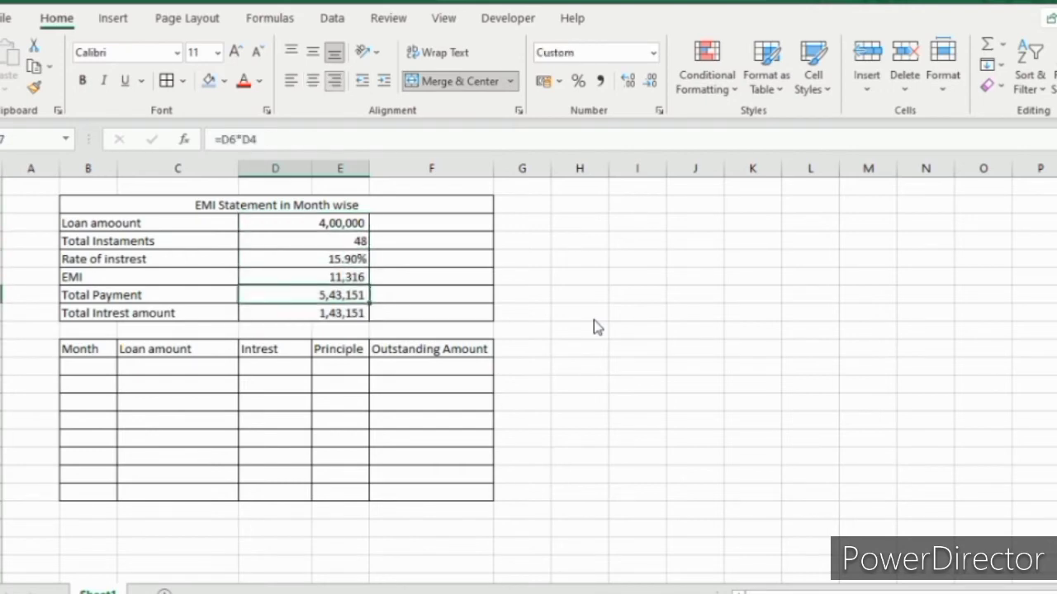
key(Left)
key(Left)
text(1)
key(ctrl+Return)
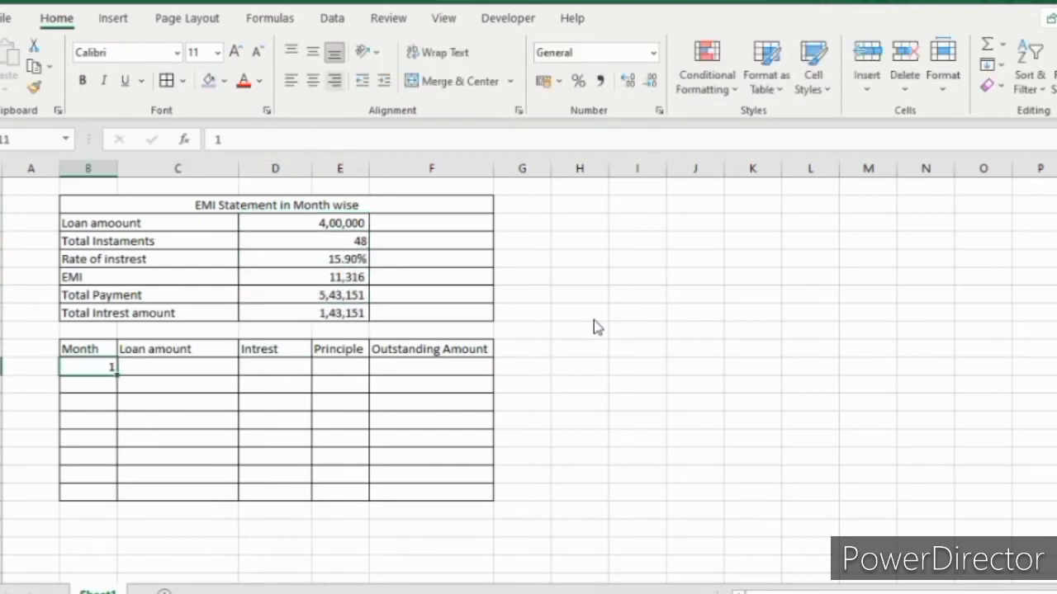
Step: Center the Month column cells B11:B18 of the statement table
key(shift+Down)
key(shift+Down)
key(shift+Down)
key(shift+Down)
key(shift+Down)
key(shift+Down)
key(shift+Down)
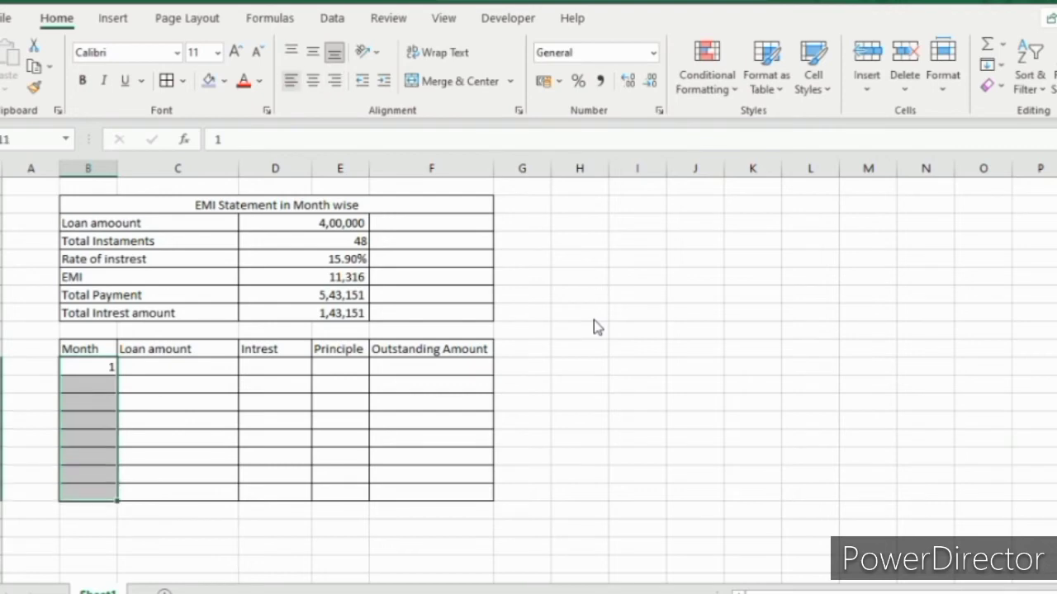
key(alt+h)
key(a)
key(c)
Step: Link the first month's loan amount in C11 to the loan amount above with =D3
key(Right)
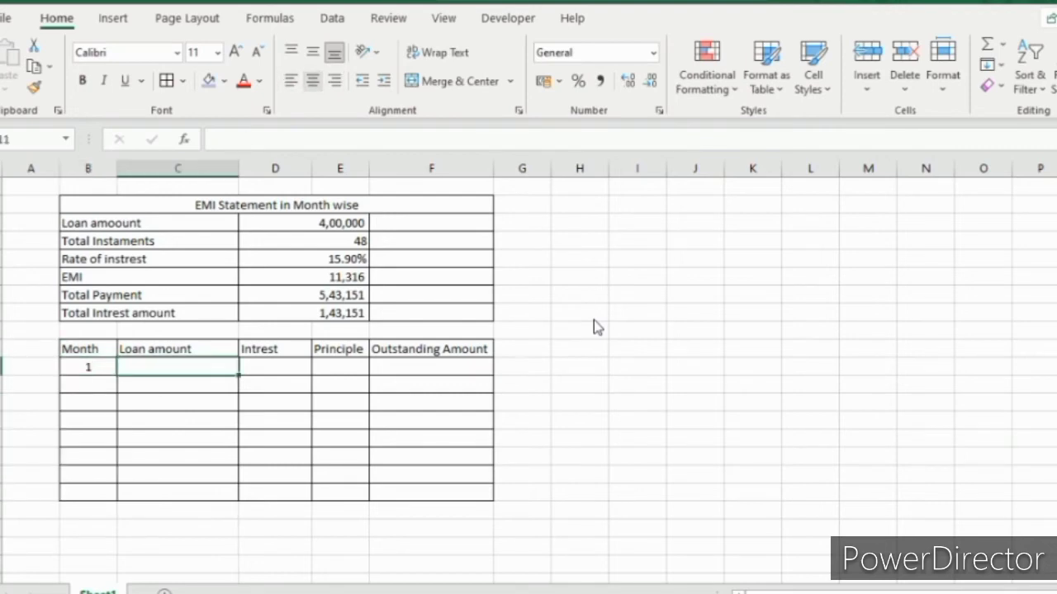
text(=)
key(Up)
key(Up)
key(Up)
key(Up)
key(Up)
key(Up)
key(Up)
key(Up)
key(Right)
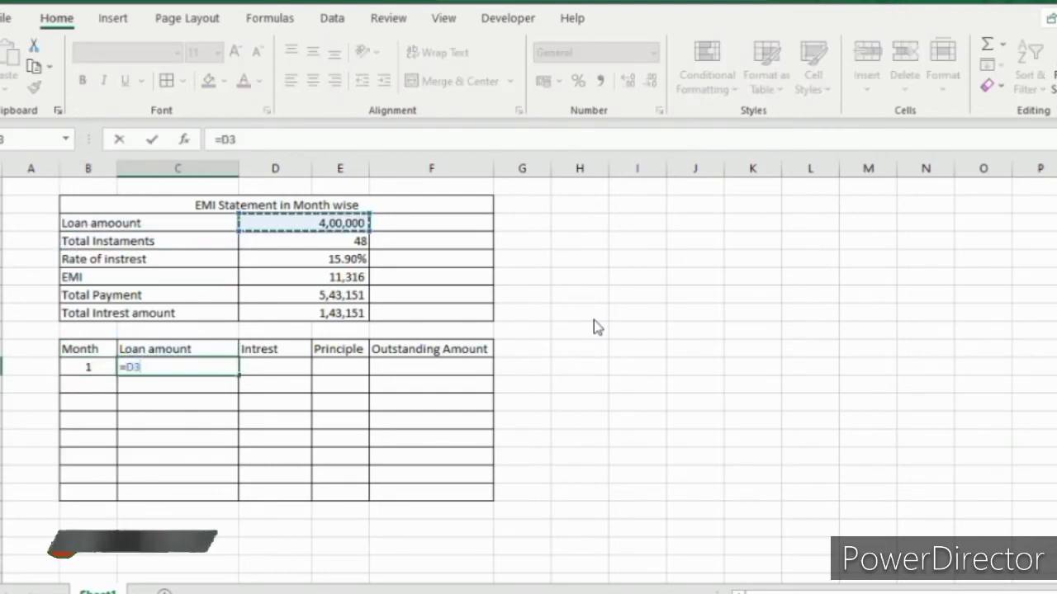
key(Return)
Step: Calculate the first month's interest in D11 with the formula =C11*D5/12
key(Right)
key(Right)
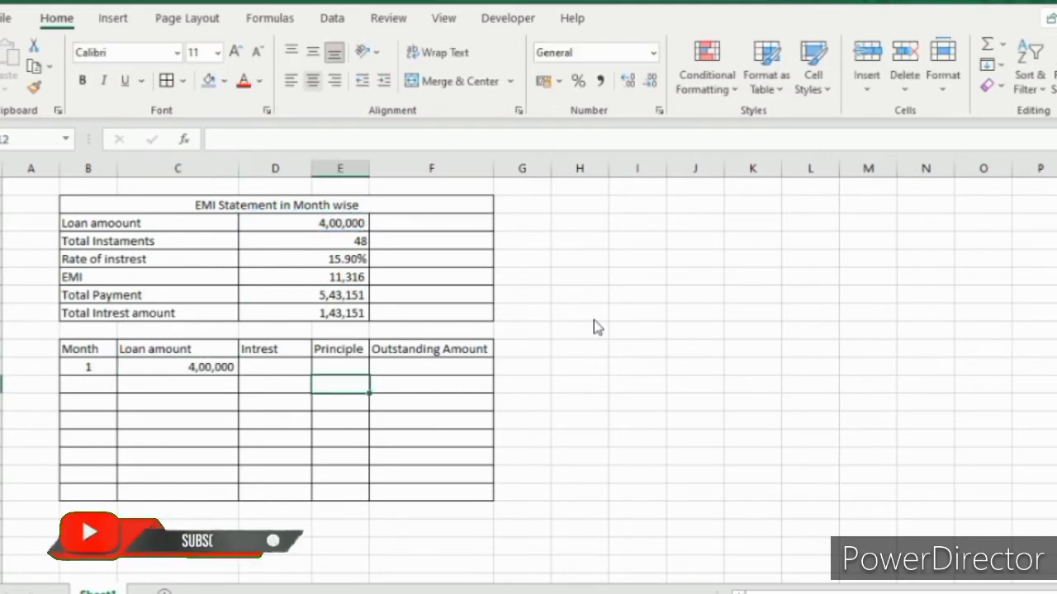
key(Up)
key(Left)
text(=)
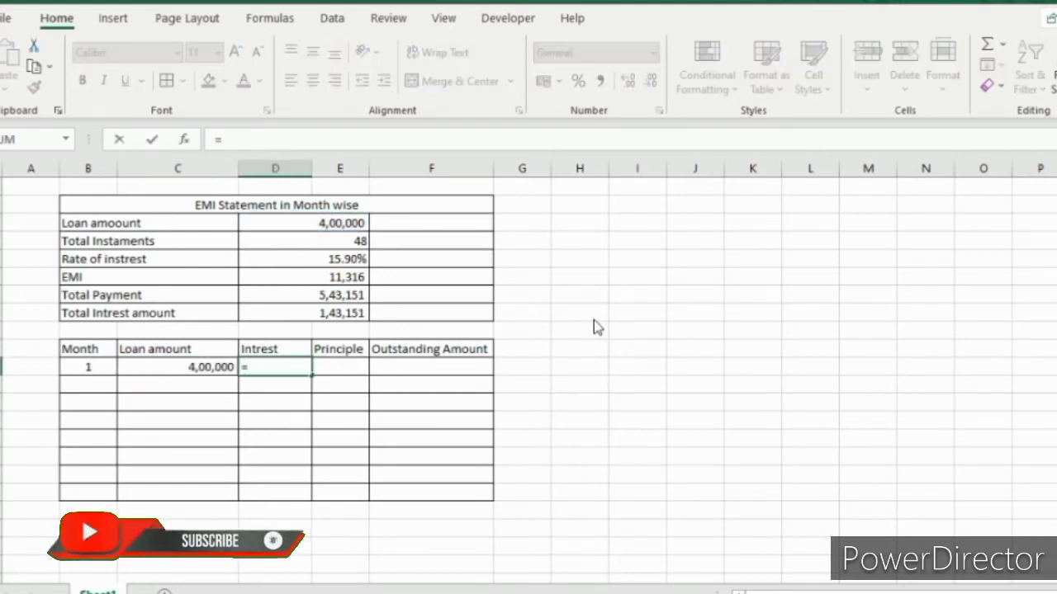
key(Left)
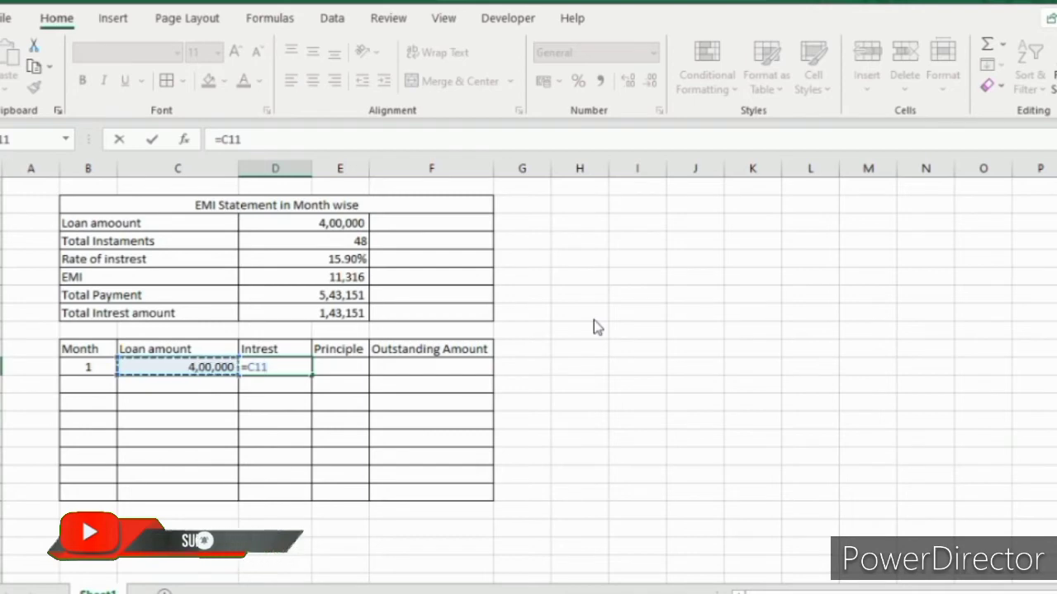
text(*)
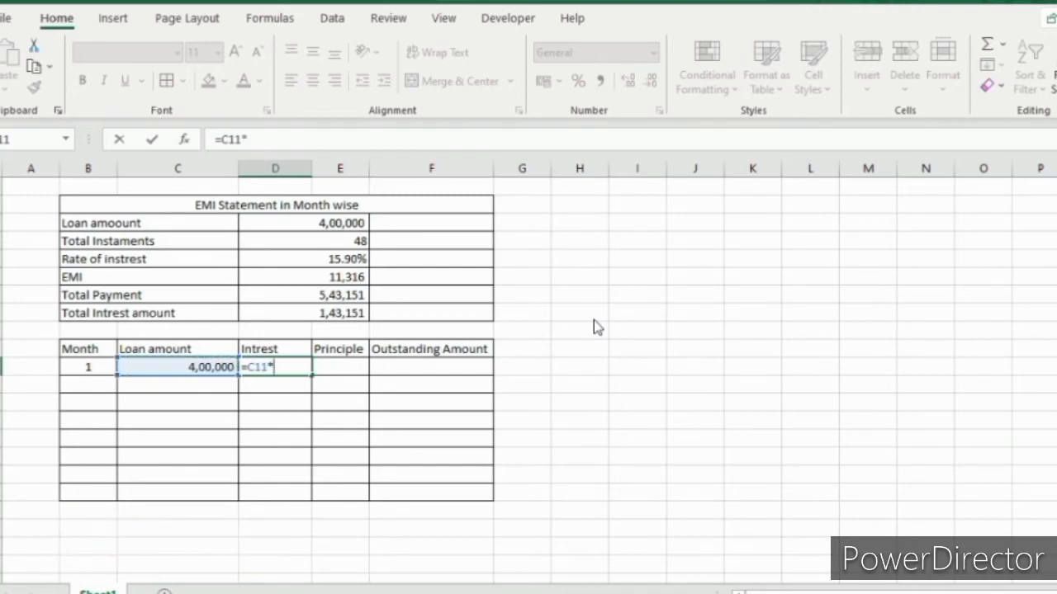
key(Up)
key(Up)
key(Up)
key(Up)
key(Up)
key(Up)
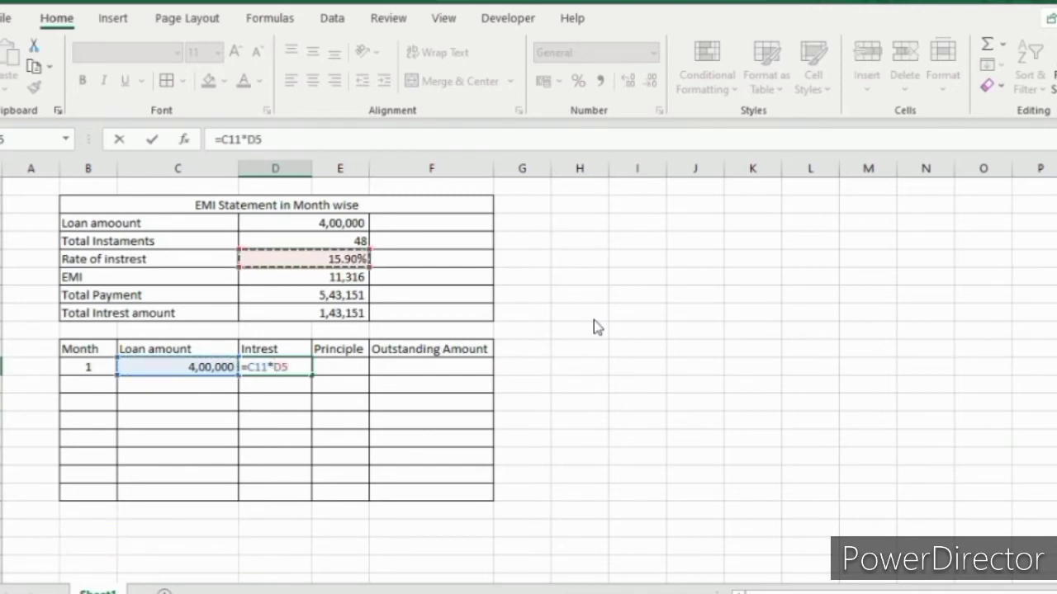
text(/12)
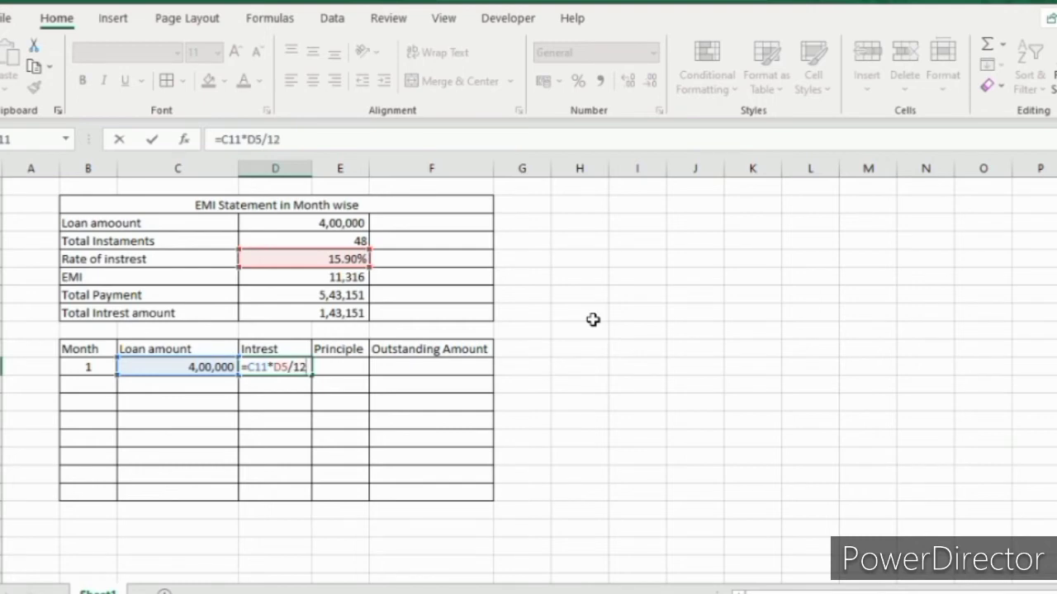
key(ctrl+Return)
Step: Calculate the first month's principal in E11 as EMI minus interest with the formula =D6-D11
key(Right)
text(=)
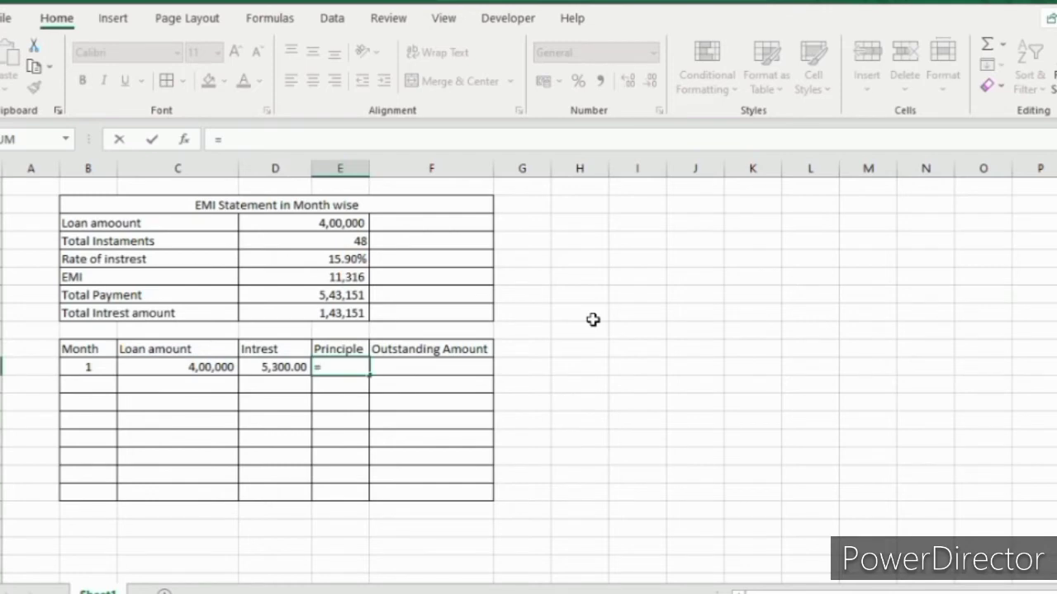
key(Up)
key(Up)
key(Up)
key(Up)
key(Up)
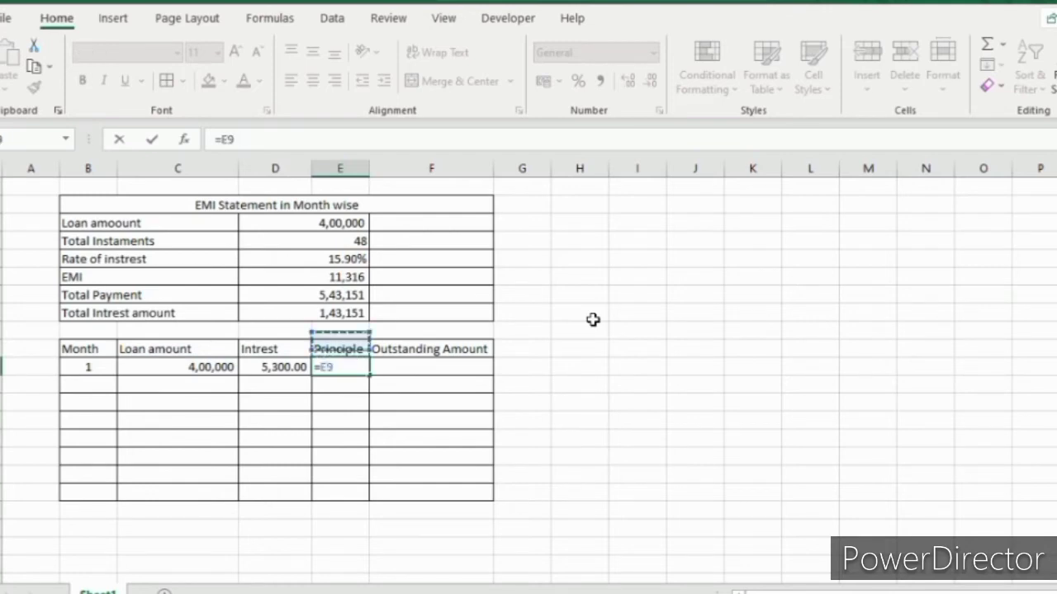
text(-)
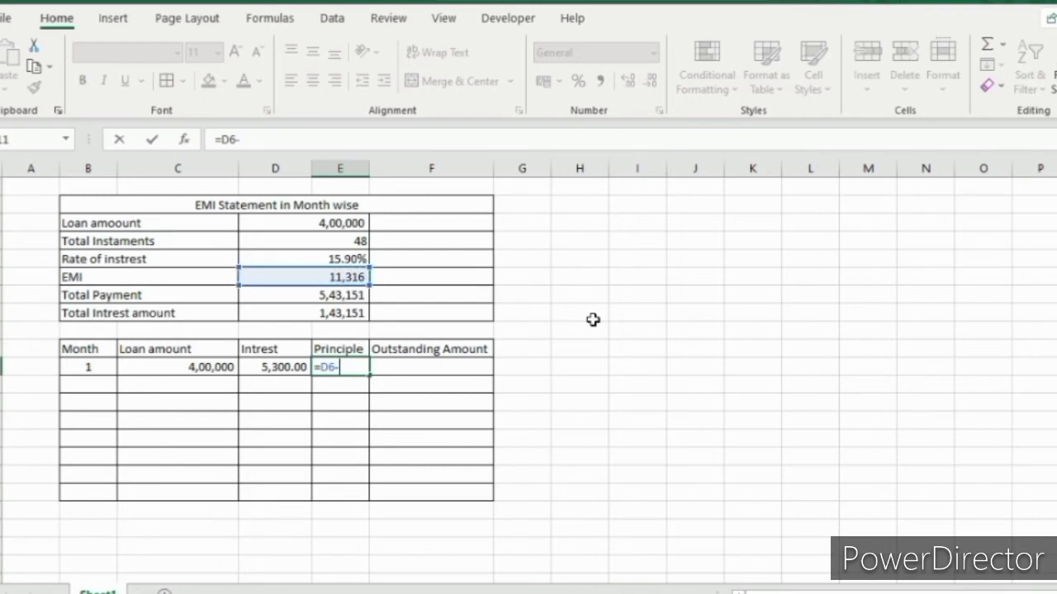
key(Left)
key(Down)
key(Down)
key(Down)
key(Down)
key(Down)
key(Down)
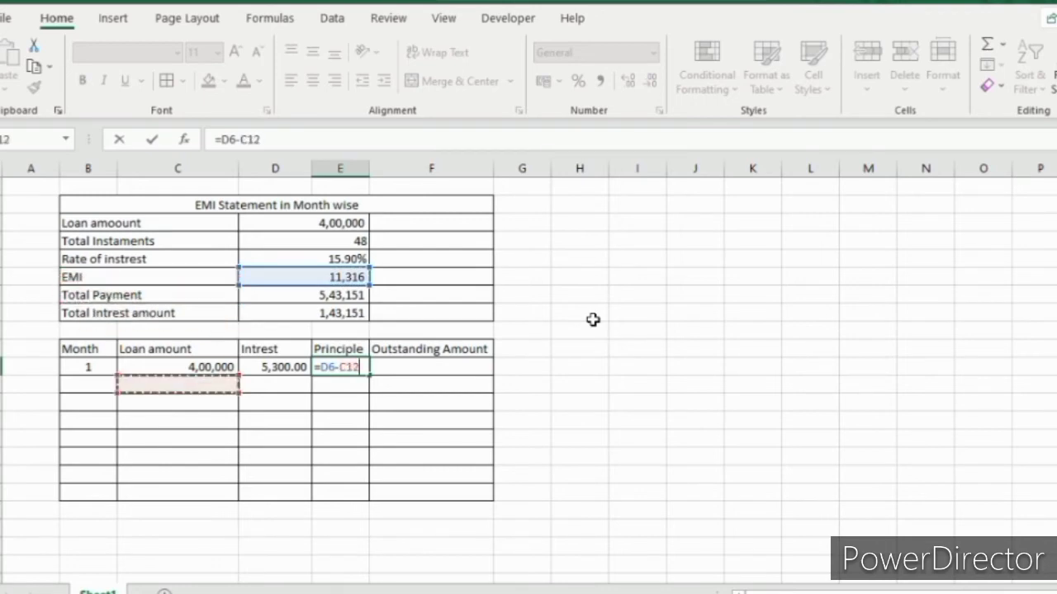
key(Right)
key(Up)
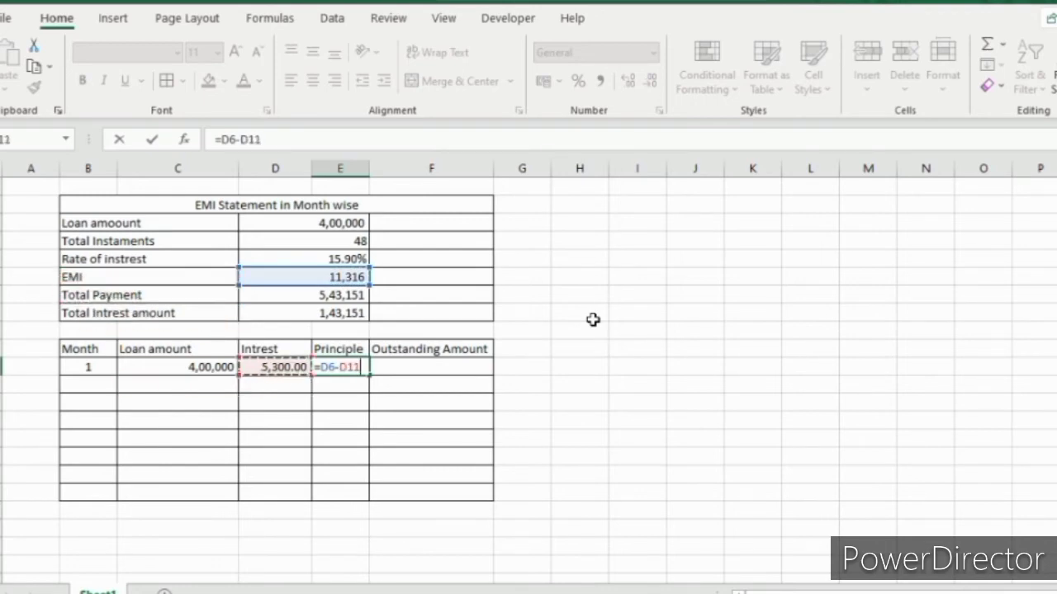
key(ctrl+Return)
Step: Calculate the first month's outstanding amount in F11 with the formula =C11-E11
key(Right)
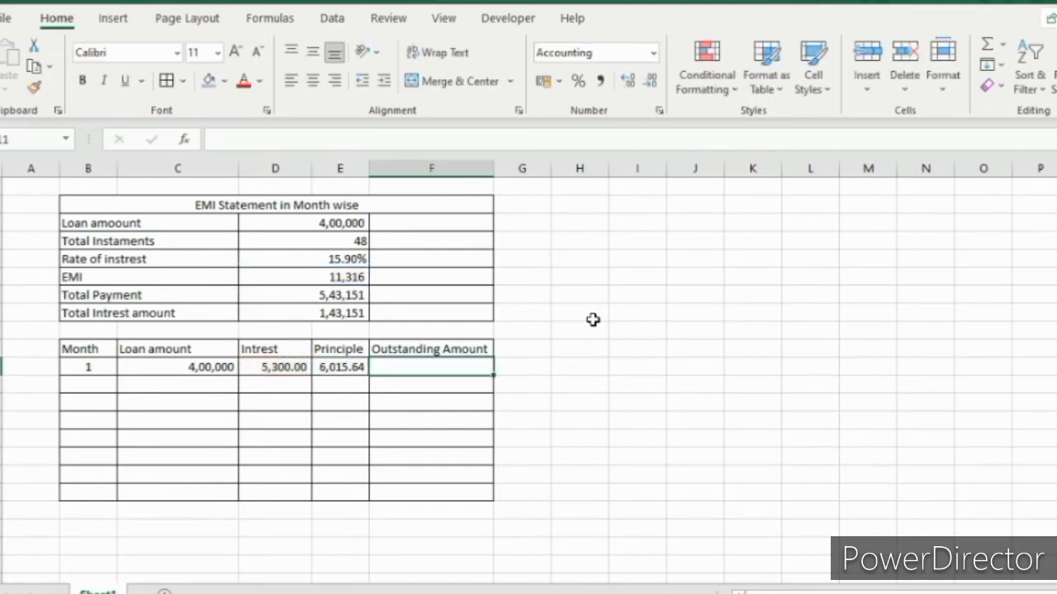
text(=)
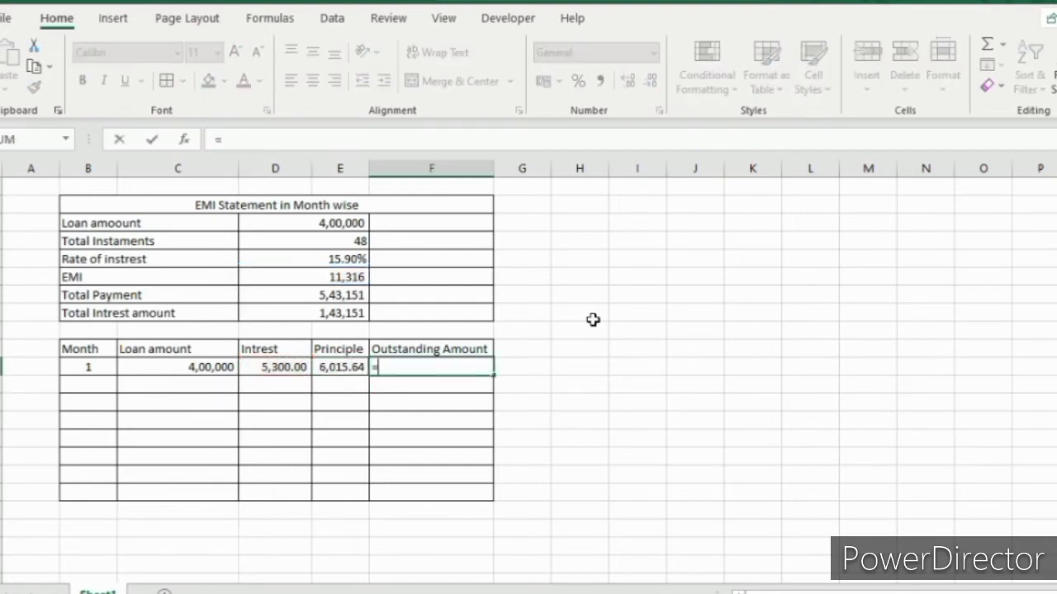
key(Left)
key(Left)
key(Left)
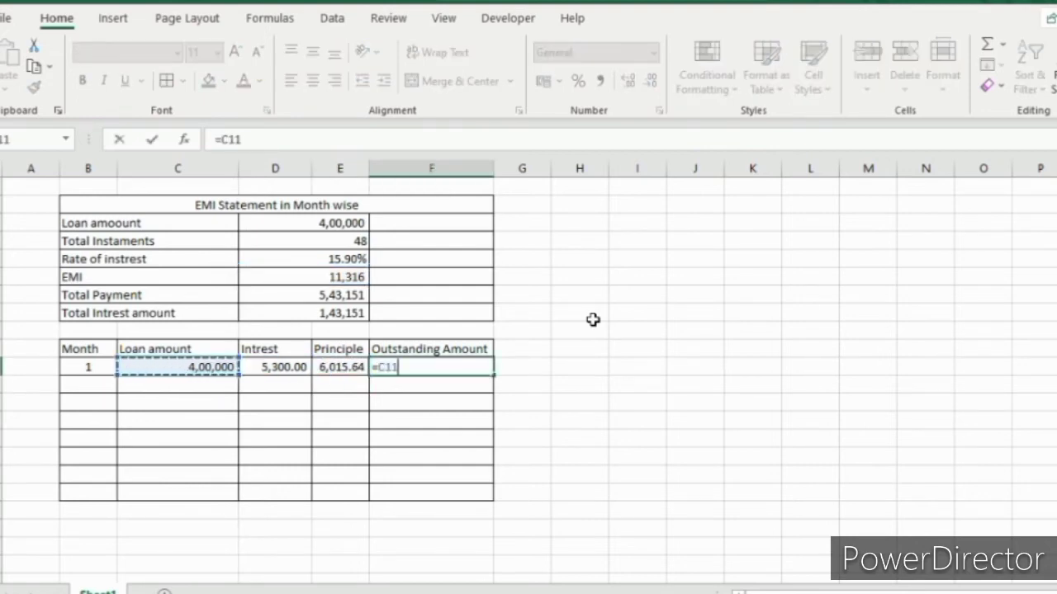
text(-)
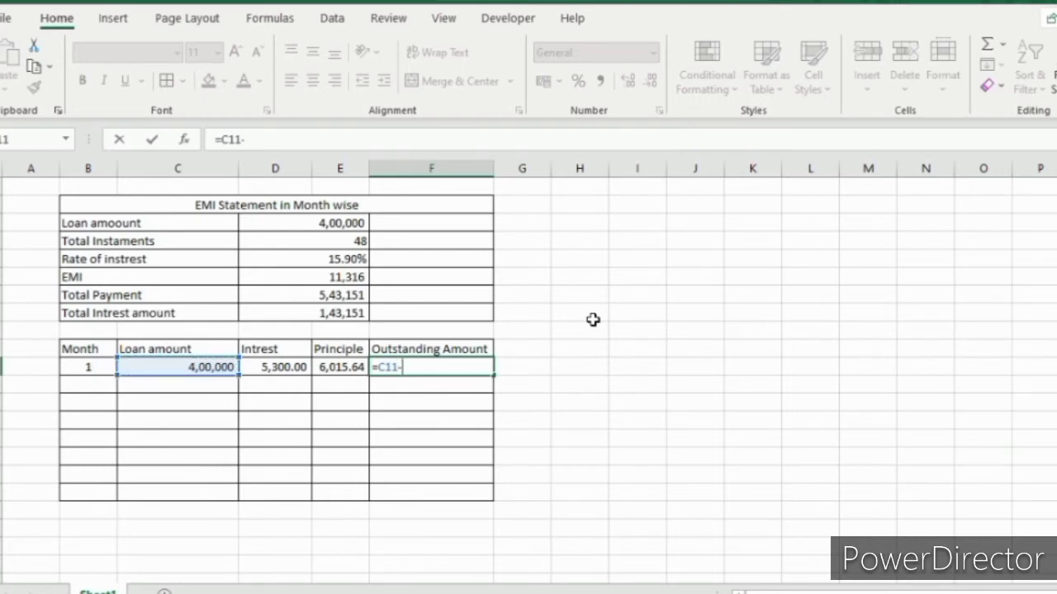
key(Left)
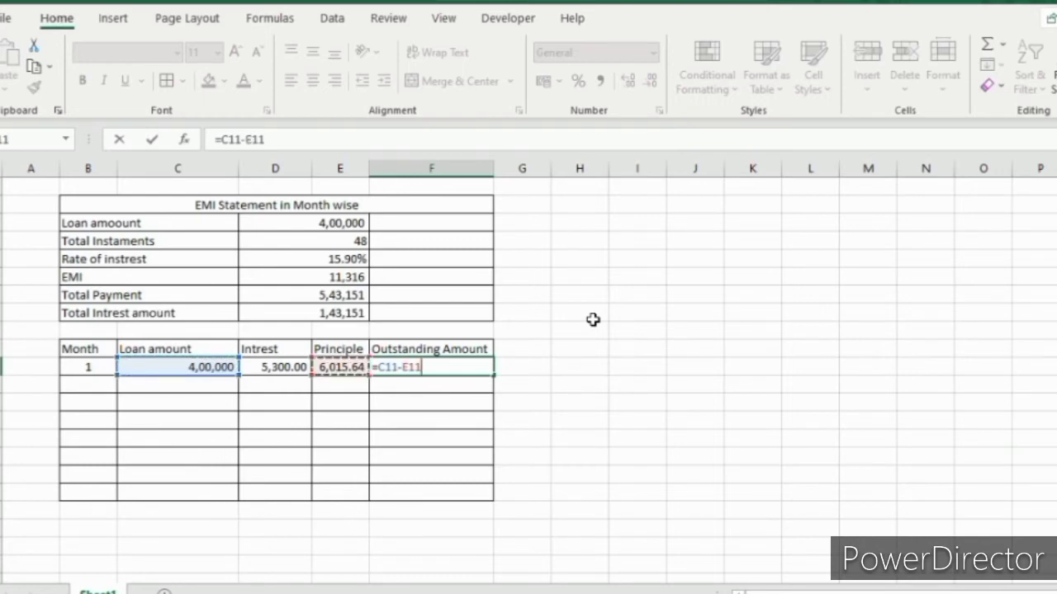
key(Return)
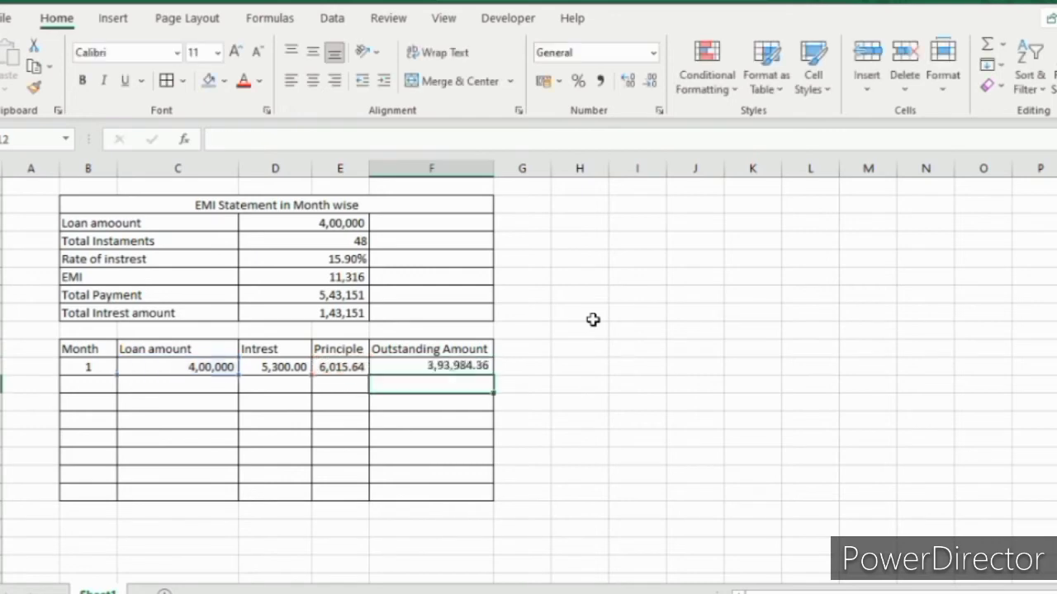
Step: Enter the formula =B11+1 in B12 for the second month number
key(Left)
key(Left)
key(Left)
key(Left)
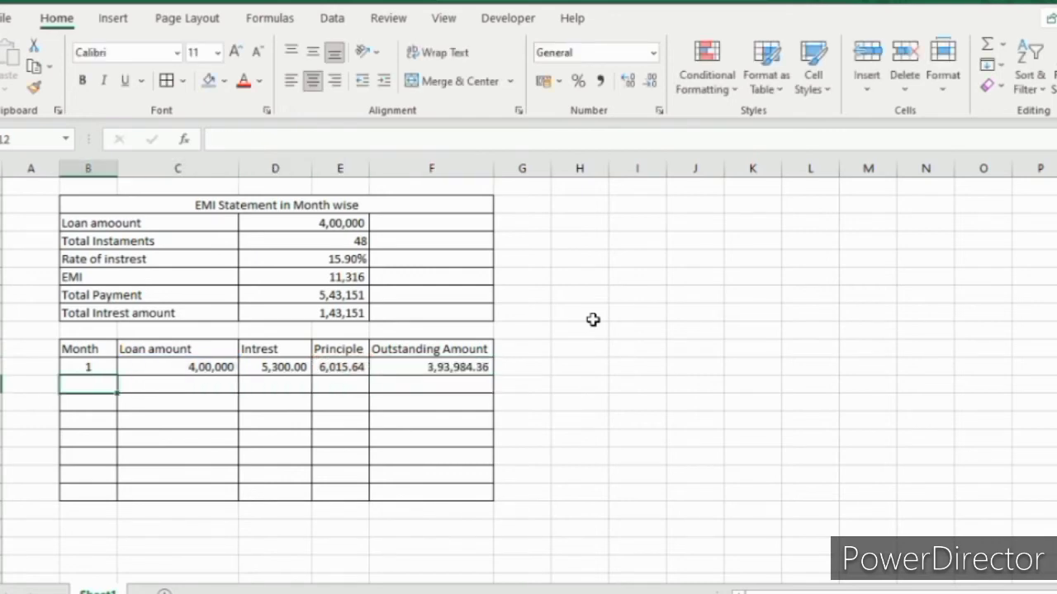
text(=)
key(Up)
key(Up)
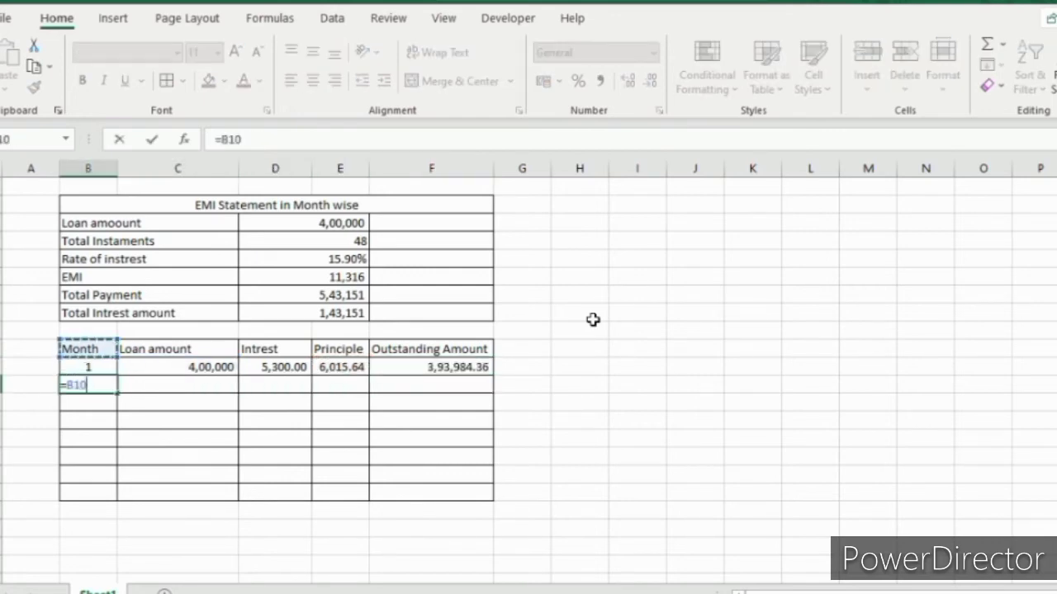
text(+)
key(BackSpace)
key(BackSpace)
text(1+1)
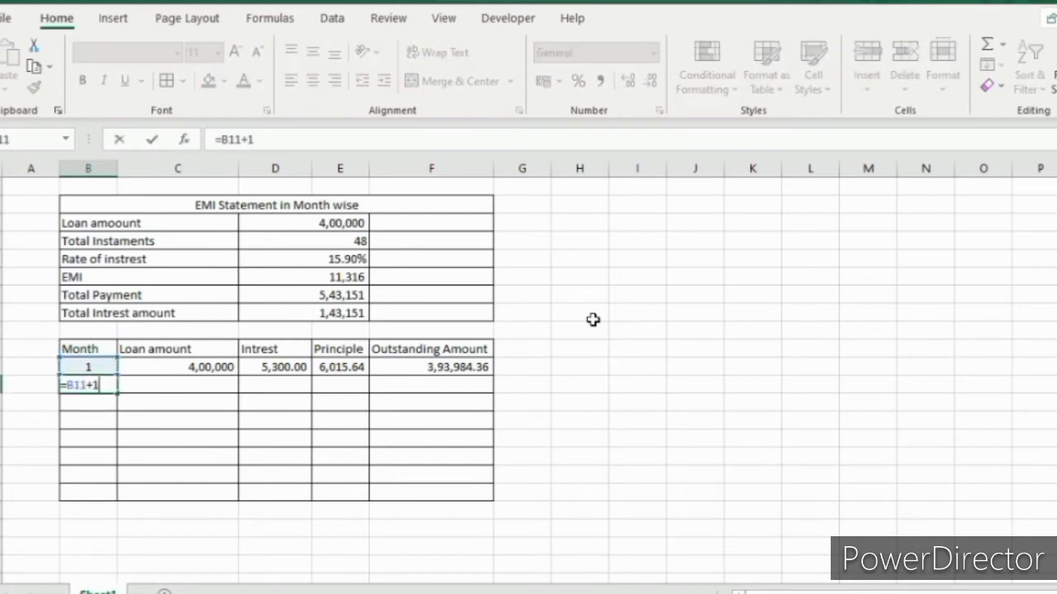
key(Return)
Step: Carry the first month's outstanding amount into the second month's loan amount in C12 with =F11
key(Up)
key(Right)
text(=)
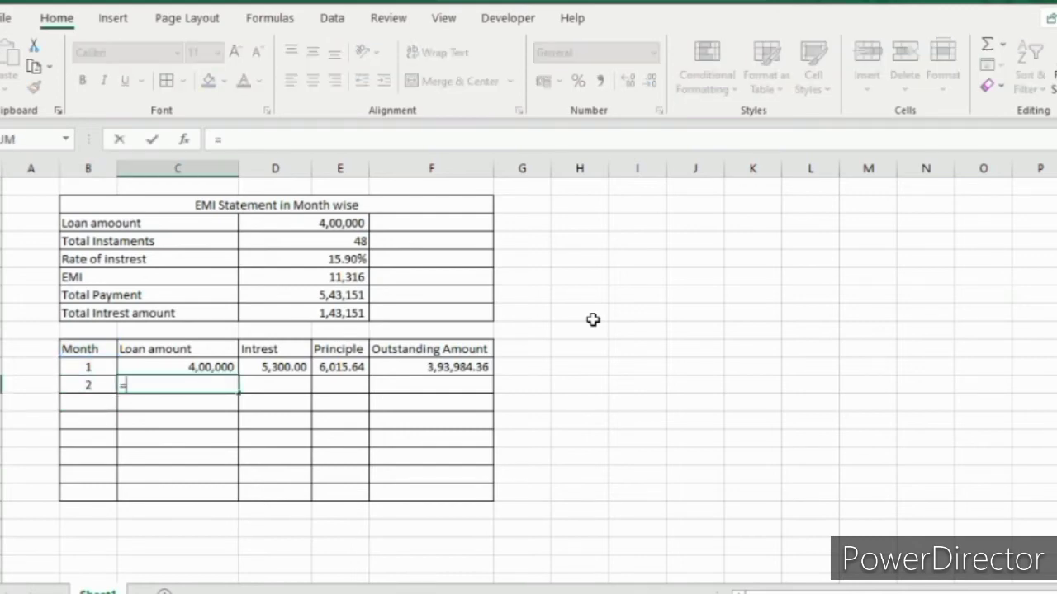
key(Up)
key(Right)
key(Right)
key(Right)
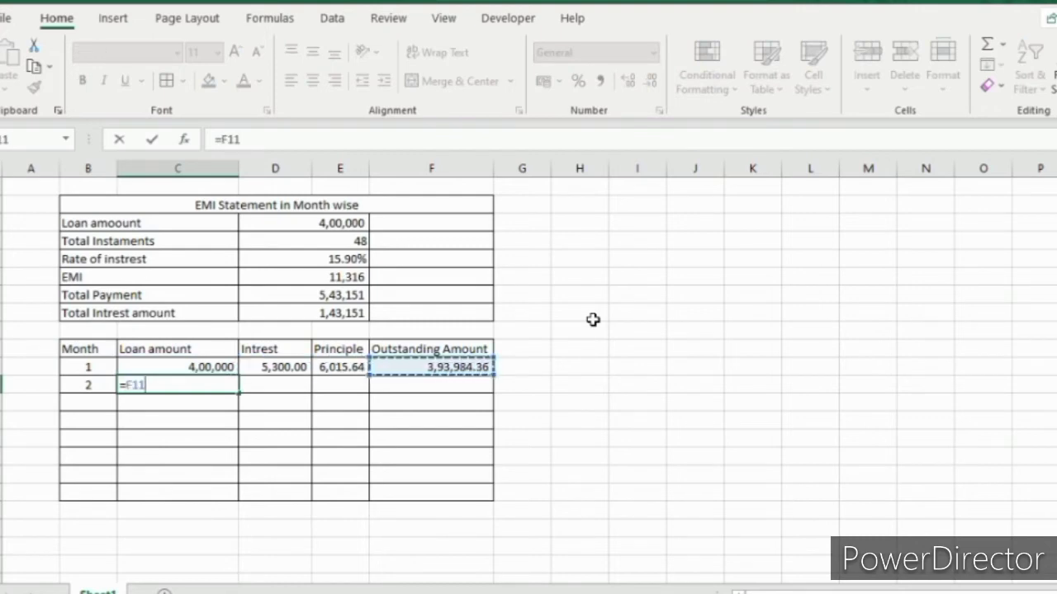
key(ctrl+Return)
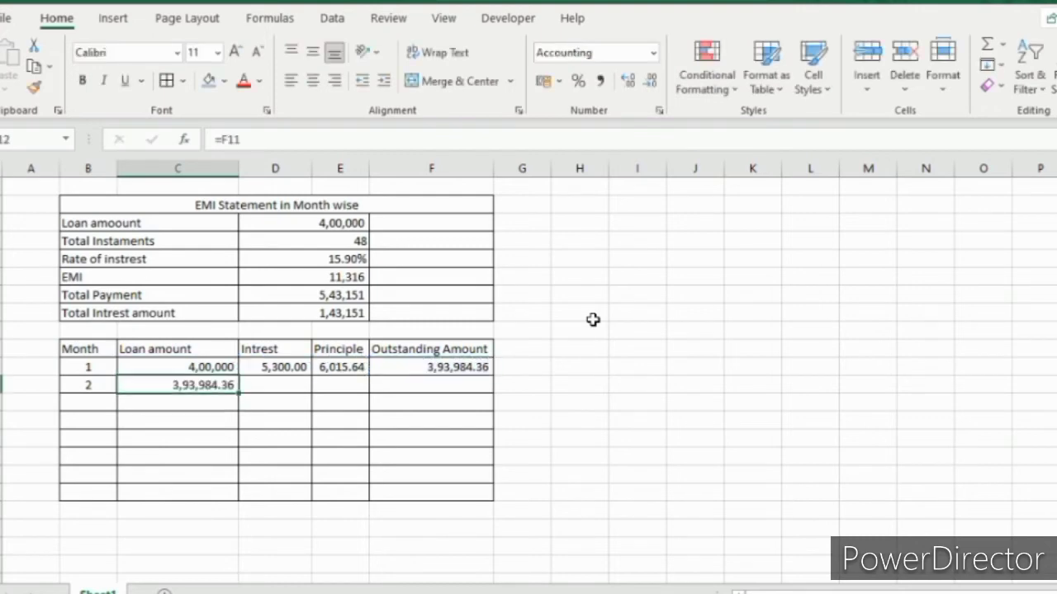
Step: Calculate the second month's interest in D12 with the formula =C12*D5/12
key(Right)
text(=)
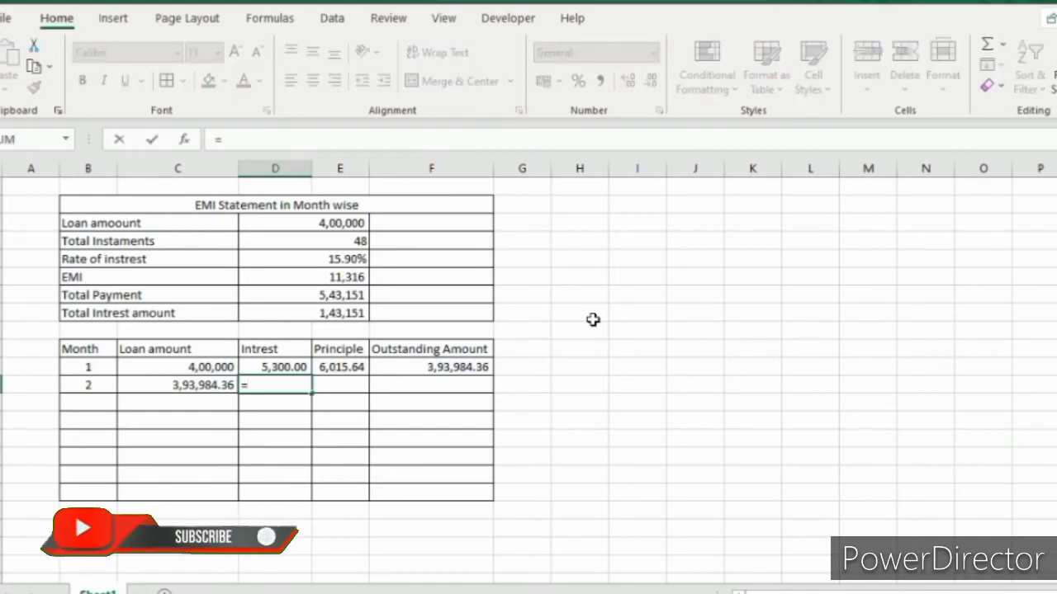
key(Left)
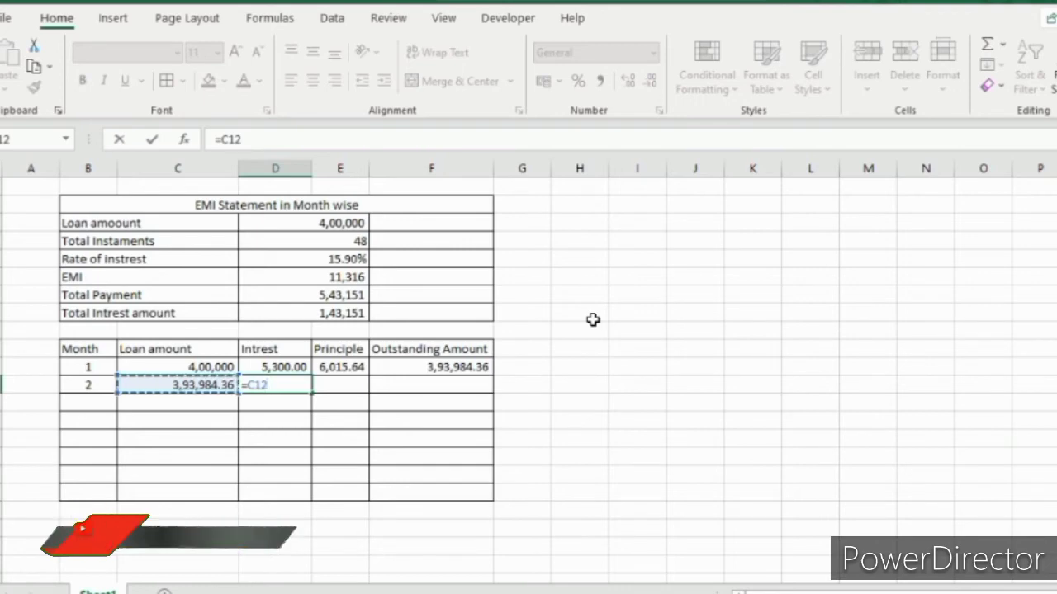
text(*)
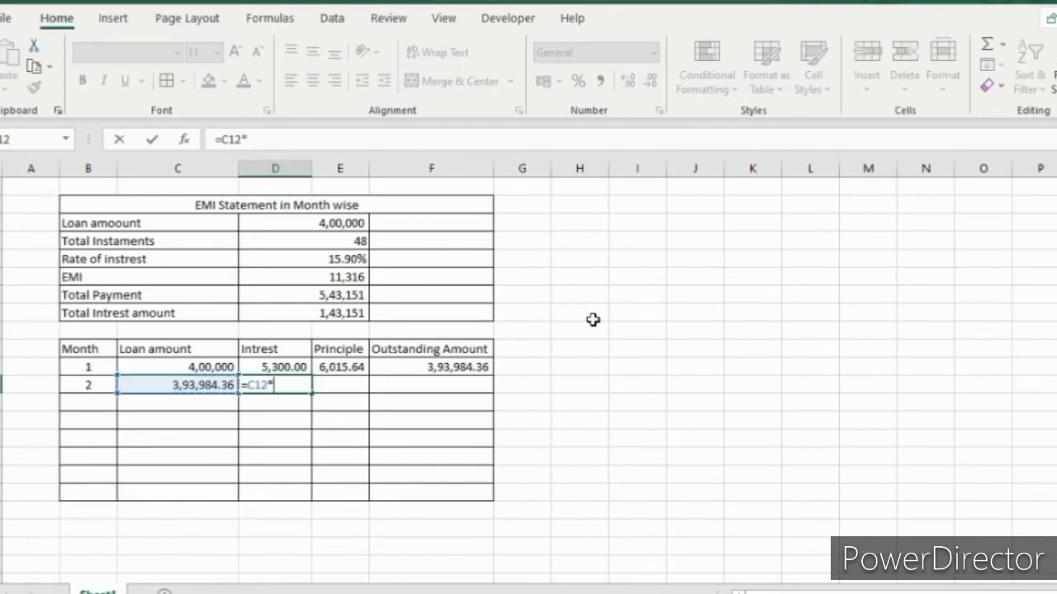
key(Up)
key(Up)
key(Up)
key(Up)
key(Up)
key(Up)
key(Up)
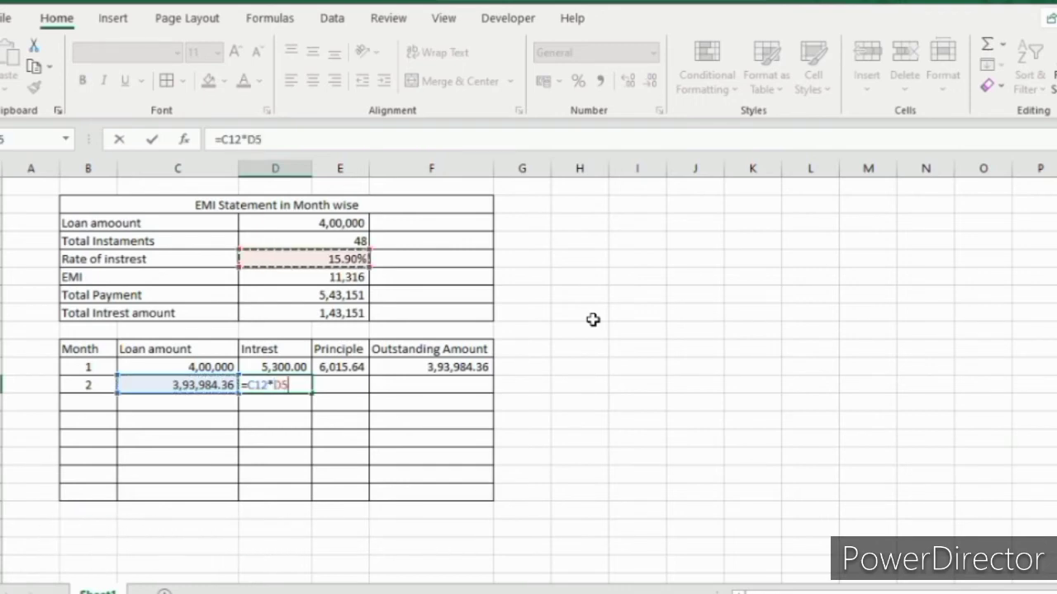
text(/12)
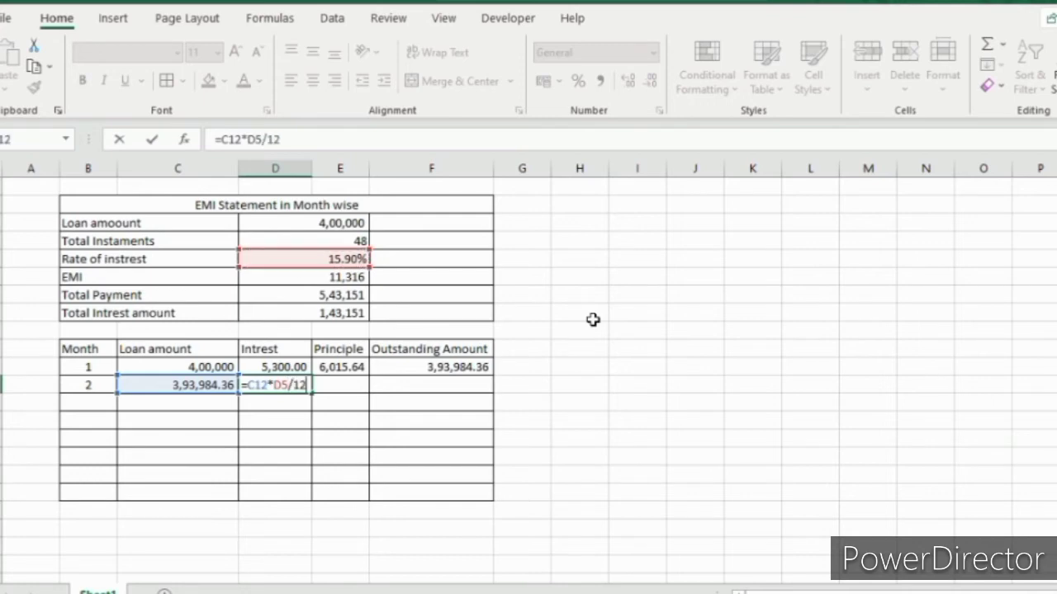
key(Return)
Step: Calculate the second month's principal in E12 as EMI minus interest with the formula =D6-D12
key(Up)
key(Right)
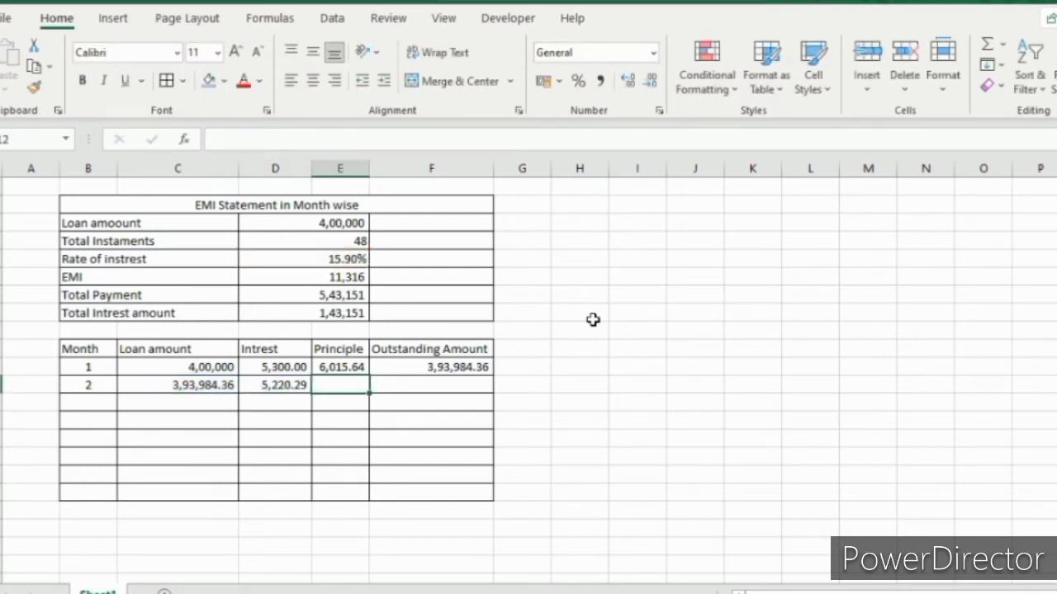
text(=)
key(Left)
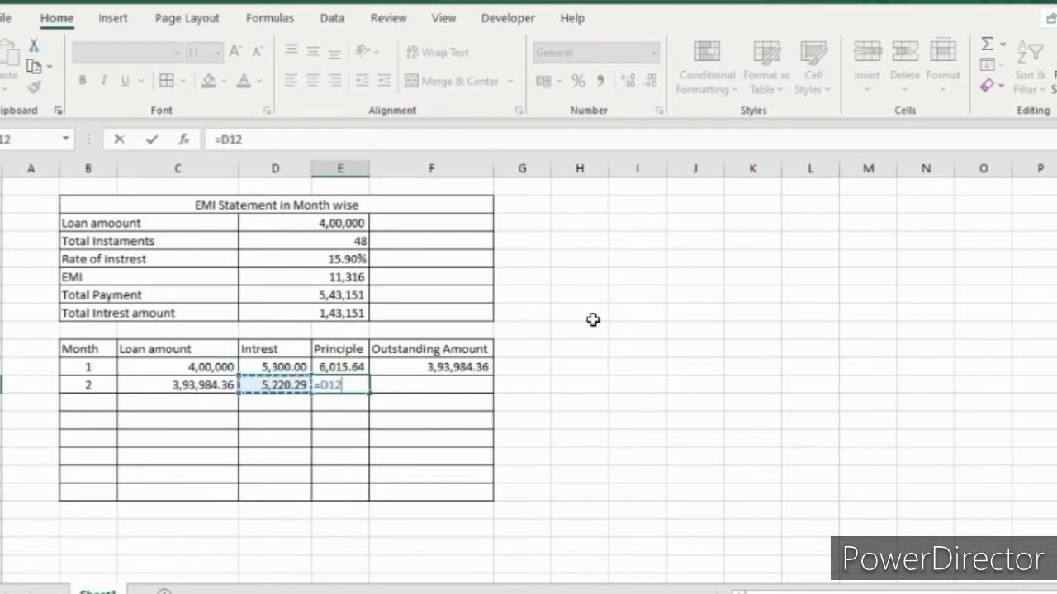
key(Up)
key(Up)
key(Up)
key(Up)
key(Up)
key(Up)
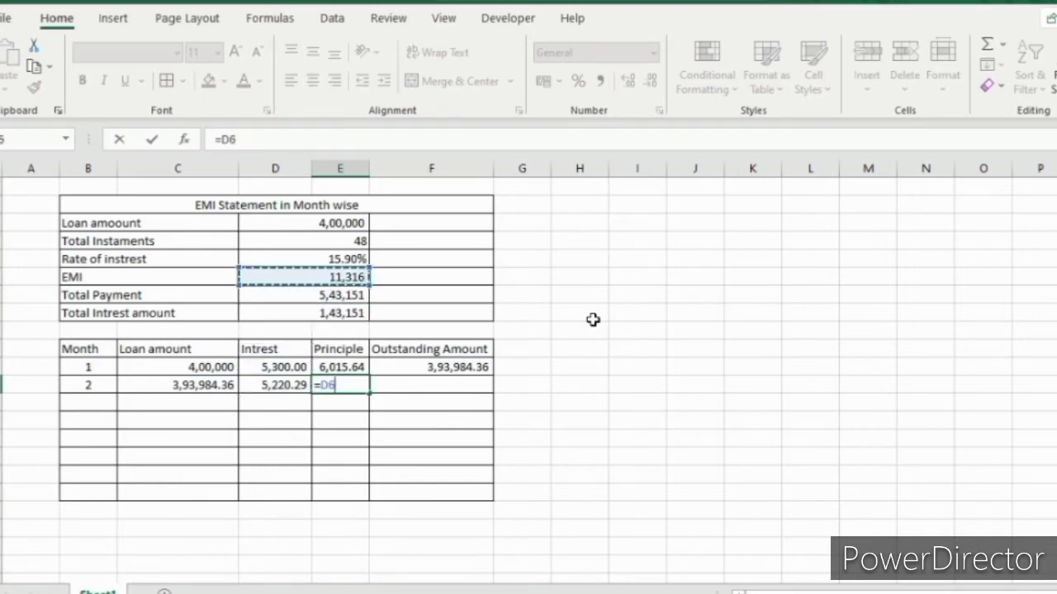
text(-)
key(Left)
key(Down)
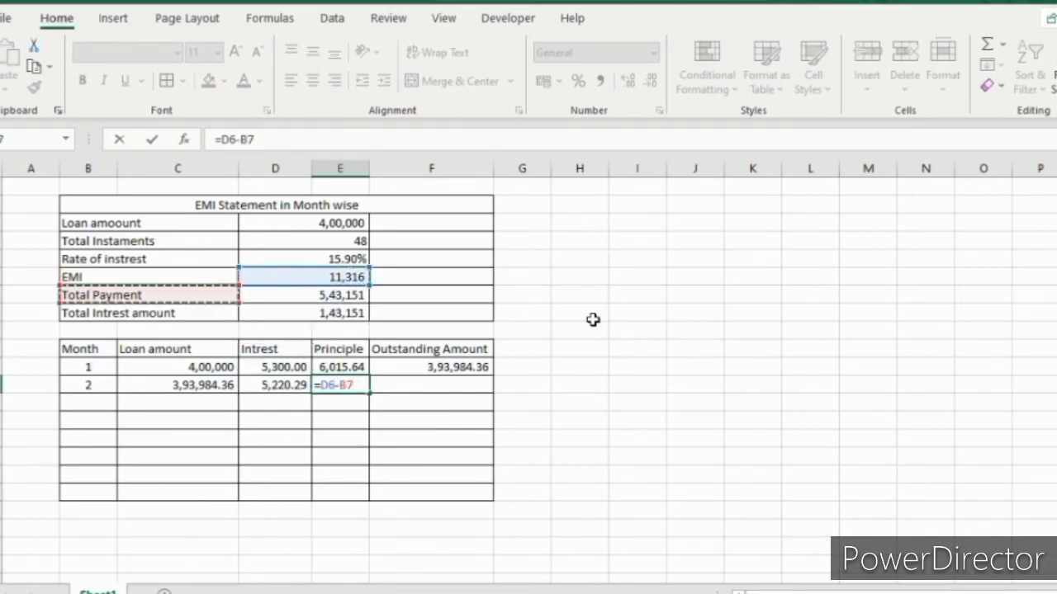
key(Down)
key(Down)
key(Down)
key(Down)
key(Down)
key(Down)
key(Down)
key(Right)
key(Up)
key(Up)
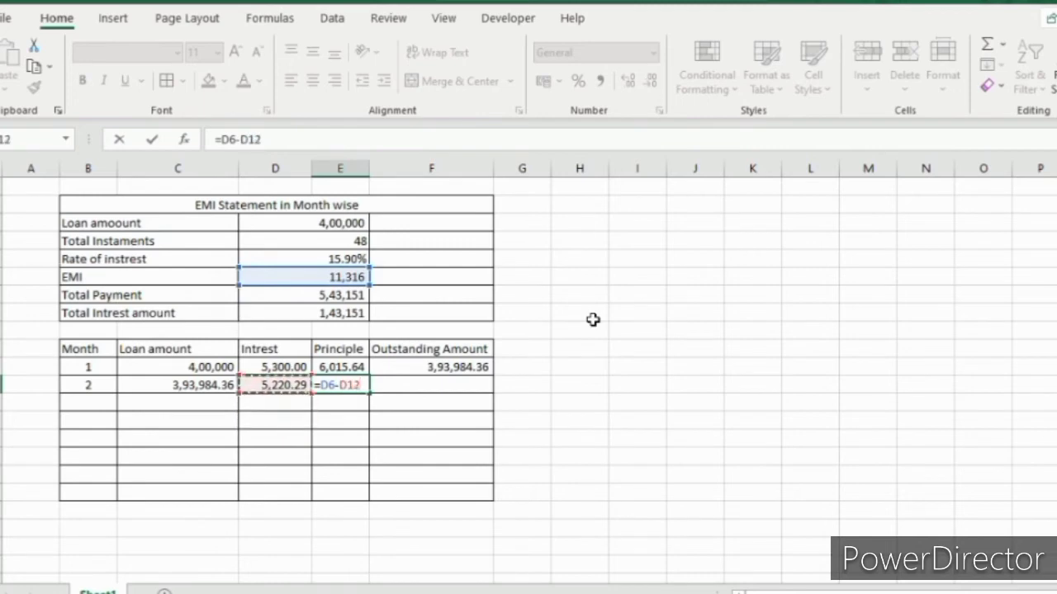
key(Return)
Step: Calculate the second month's outstanding amount in F12 with the formula =C12-E12
key(Up)
key(Right)
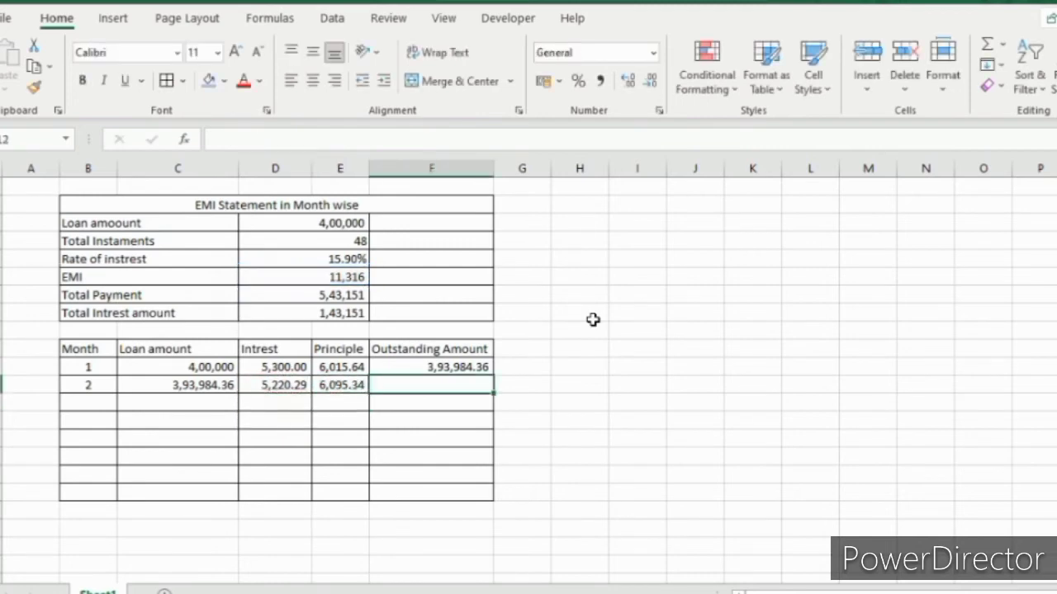
text(=)
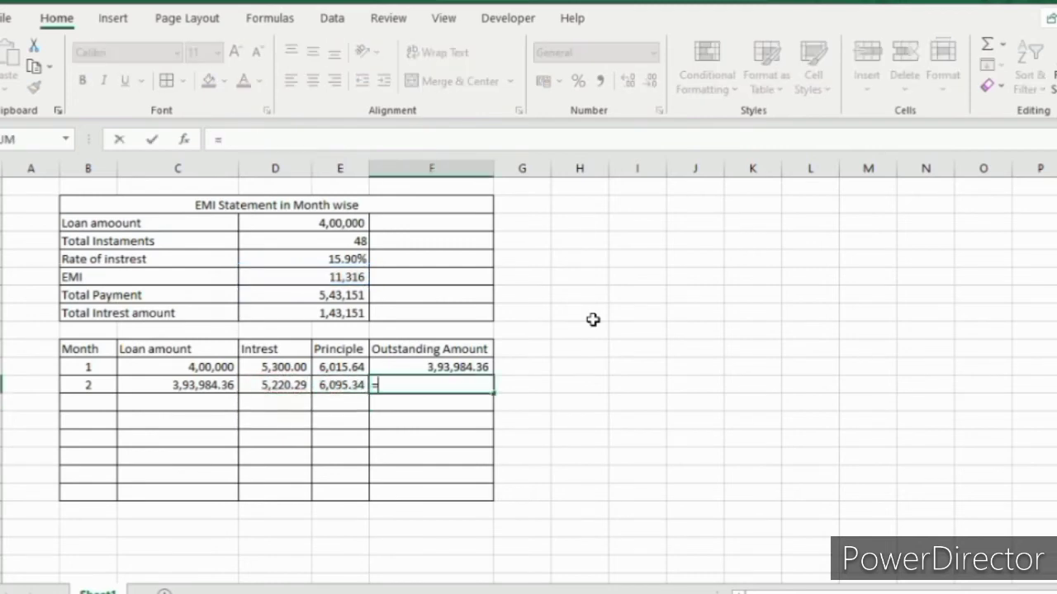
key(Left)
key(Left)
key(Left)
text(-)
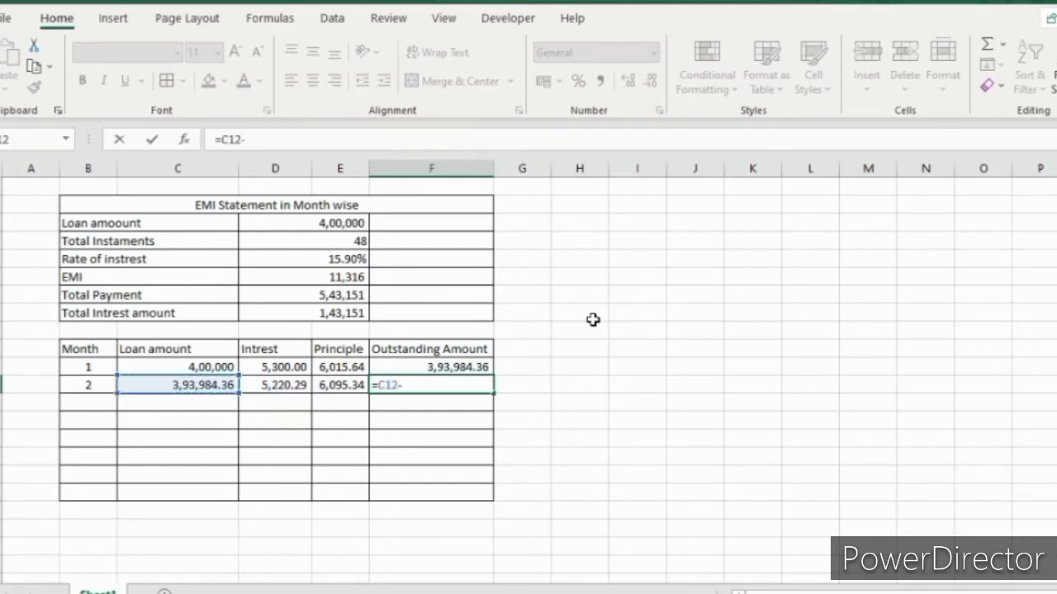
key(Left)
key(ctrl+Return)
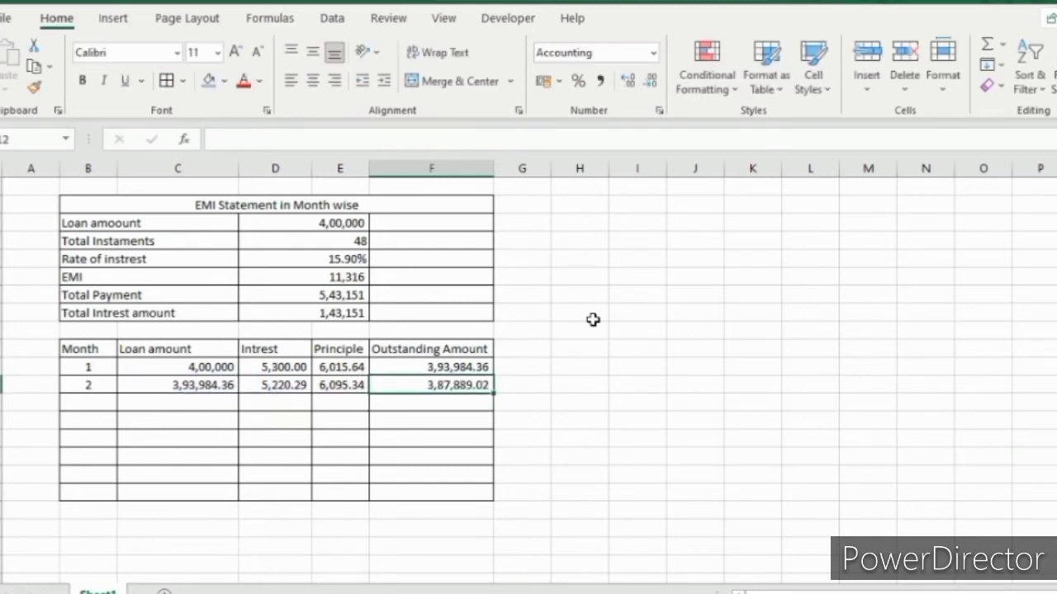
Step: Try to fill the second month's formulas from C12:F12 down through row 17
key(Right)
key(Left)
key(Left)
key(Left)
key(Left)
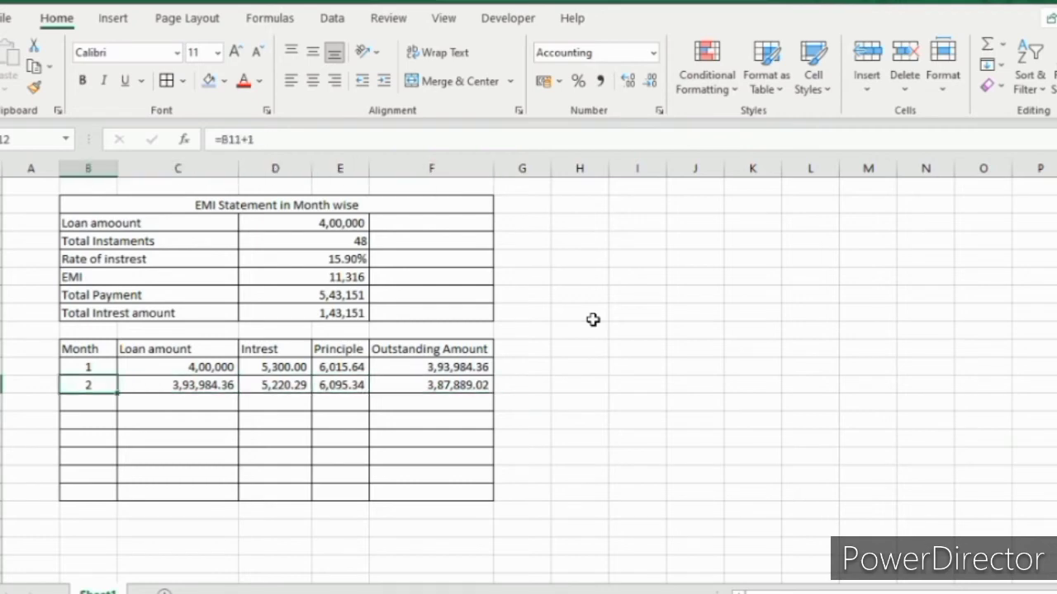
key(Right)
key(shift+Right)
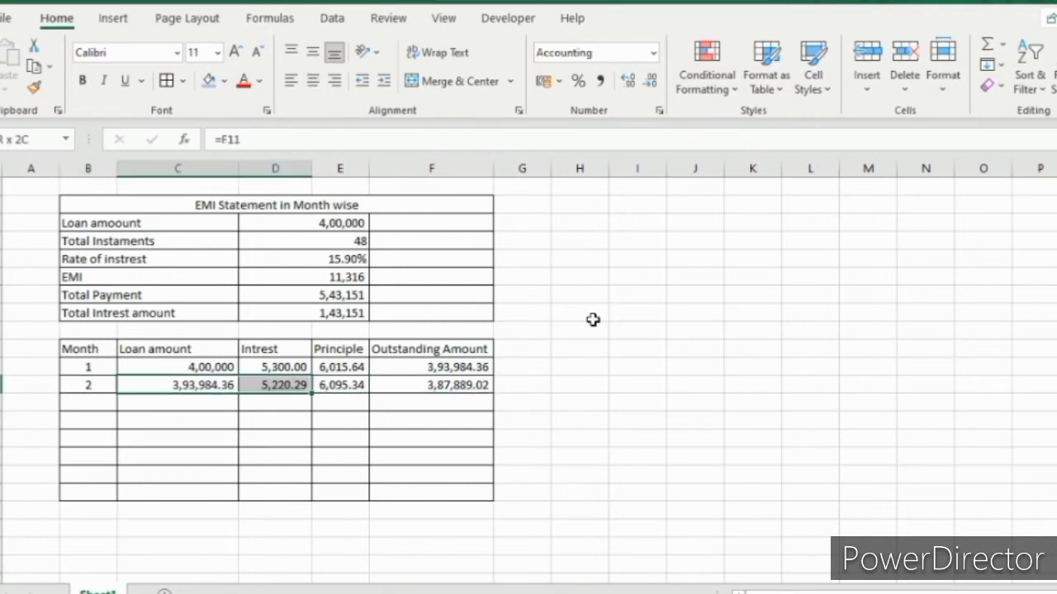
key(shift+Right)
key(shift+Right)
key(shift+Down)
key(shift+Down)
key(shift+Down)
key(shift+Down)
key(shift+Down)
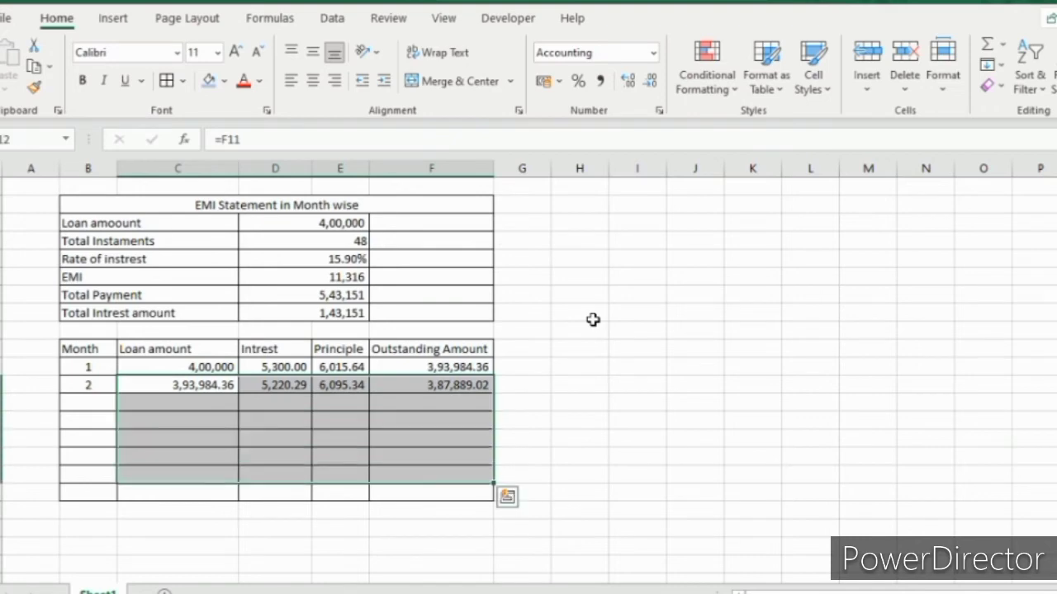
key(ctrl+d)
key(Down)
key(Down)
key(Down)
key(Up)
key(Up)
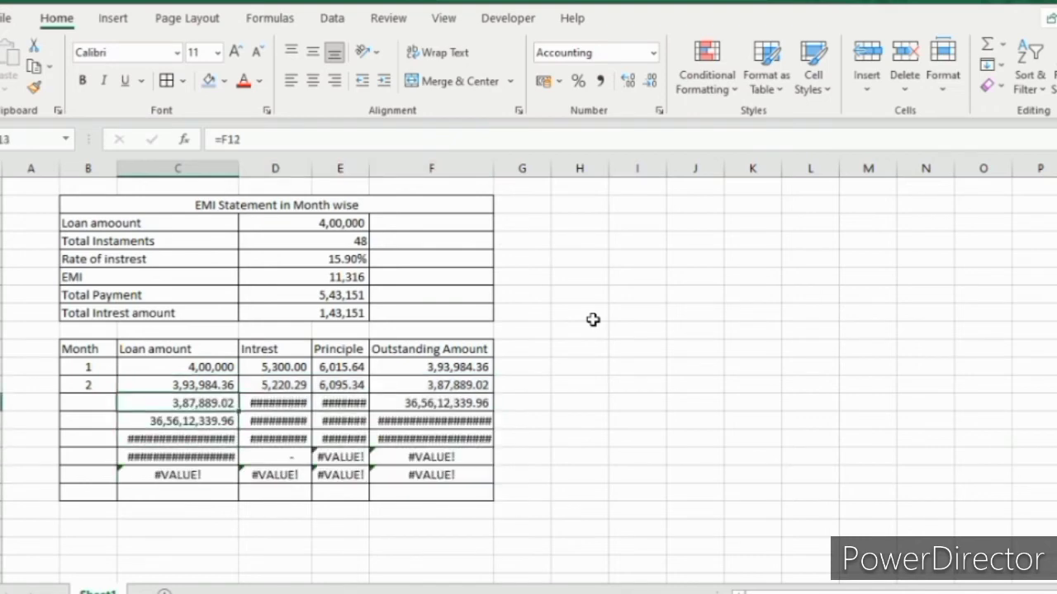
Step: Fill the month number formula from B12 down to B18
key(Left)
key(Right)
key(Left)
key(Up)
key(shift+Down)
key(shift+Down)
key(shift+Down)
key(shift+Down)
key(shift+Down)
key(shift+Down)
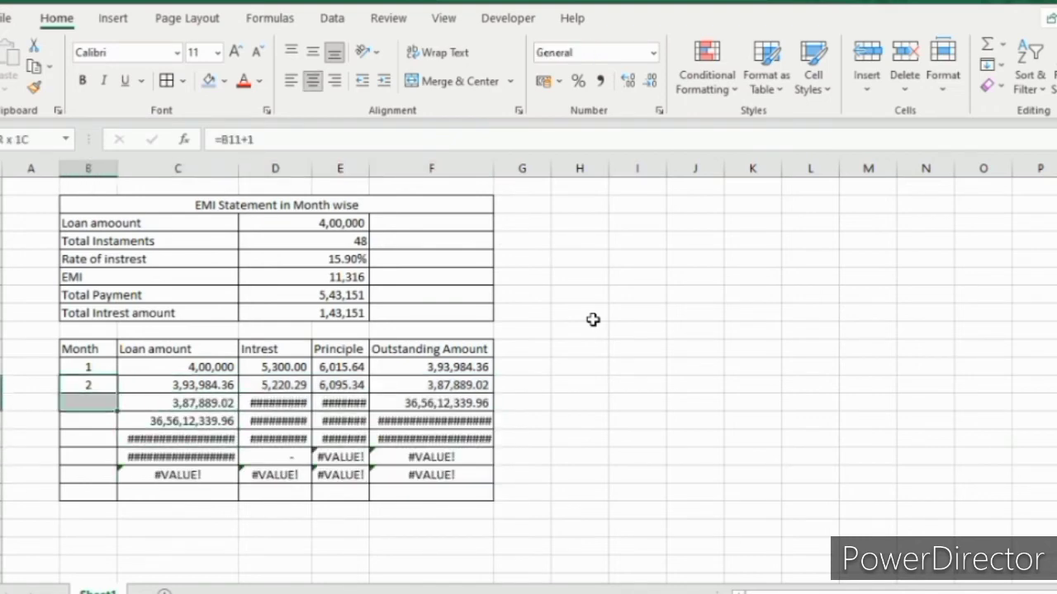
key(ctrl+d)
Step: Make the interest rate reference D5 absolute in the second month's interest formula in D12
key(Right)
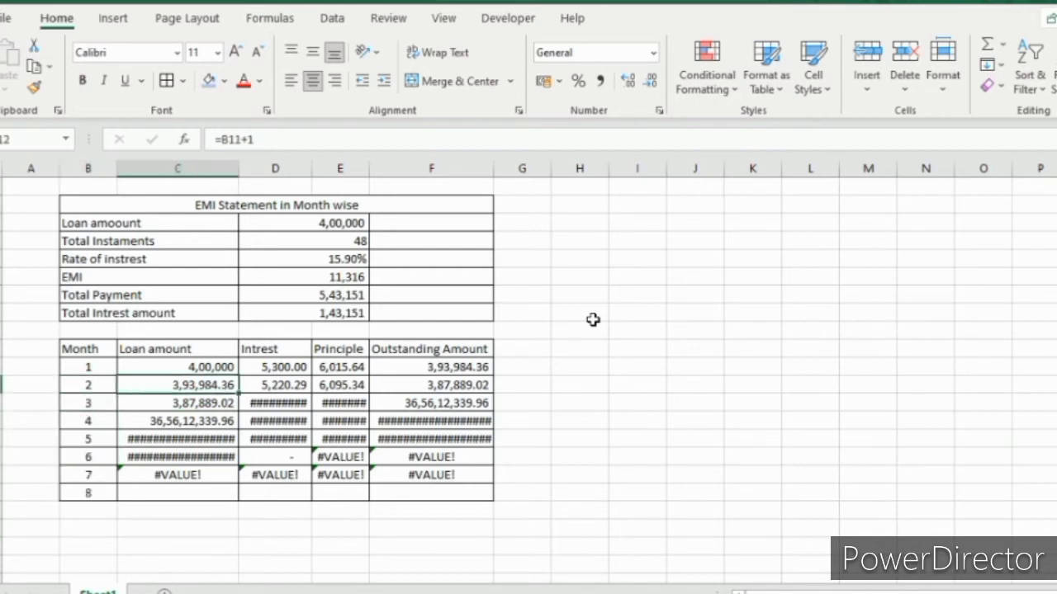
key(Right)
key(Left)
key(Right)
key(F2)
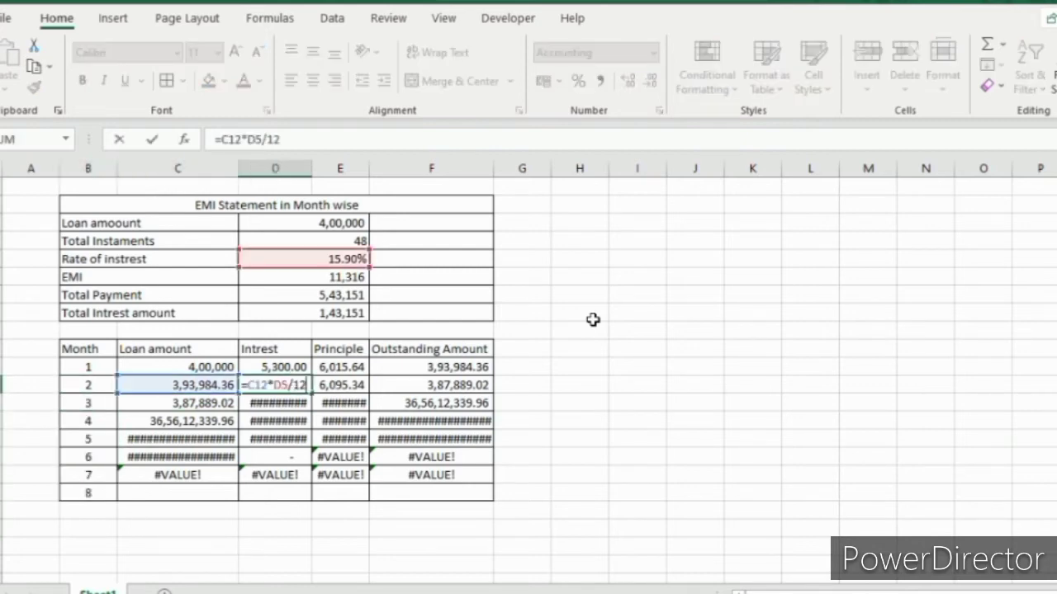
key(Left)
key(Left)
key(Left)
key(Left)
key(Left)
key(F4)
key(Return)
Step: Make the EMI reference absolute in the second month's principal formula in E12, giving =$D$6-D12
key(Up)
key(Up)
key(Up)
key(Right)
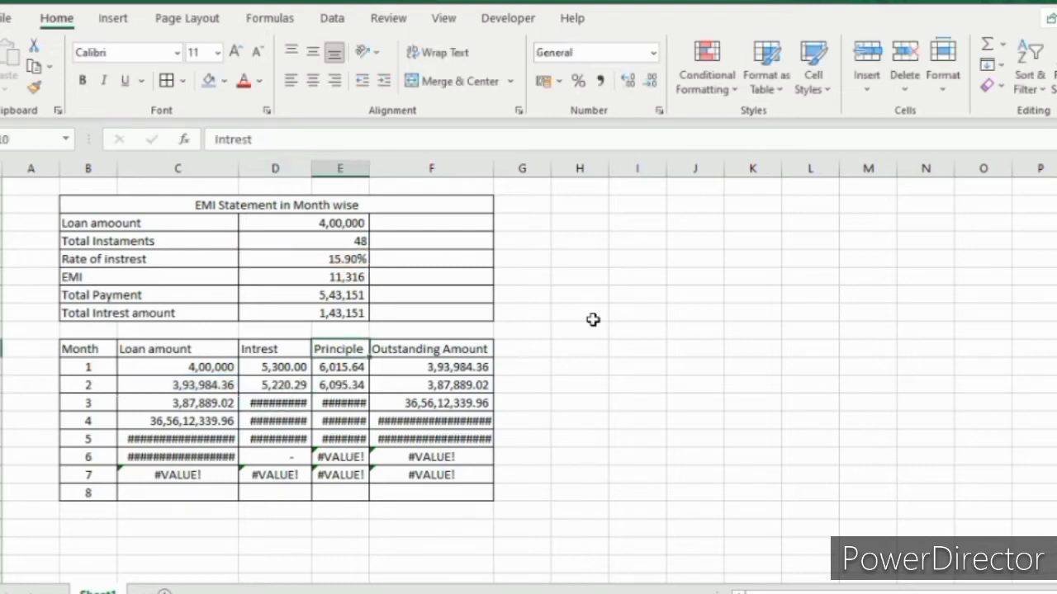
key(Down)
key(Down)
key(F2)
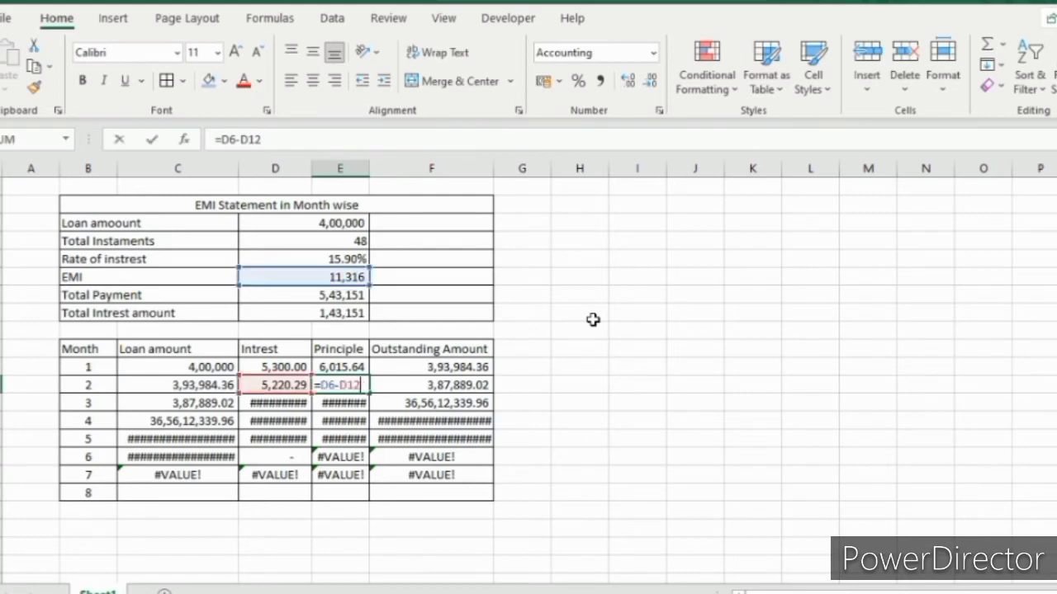
key(Left)
key(Left)
key(Left)
key(Left)
key(Left)
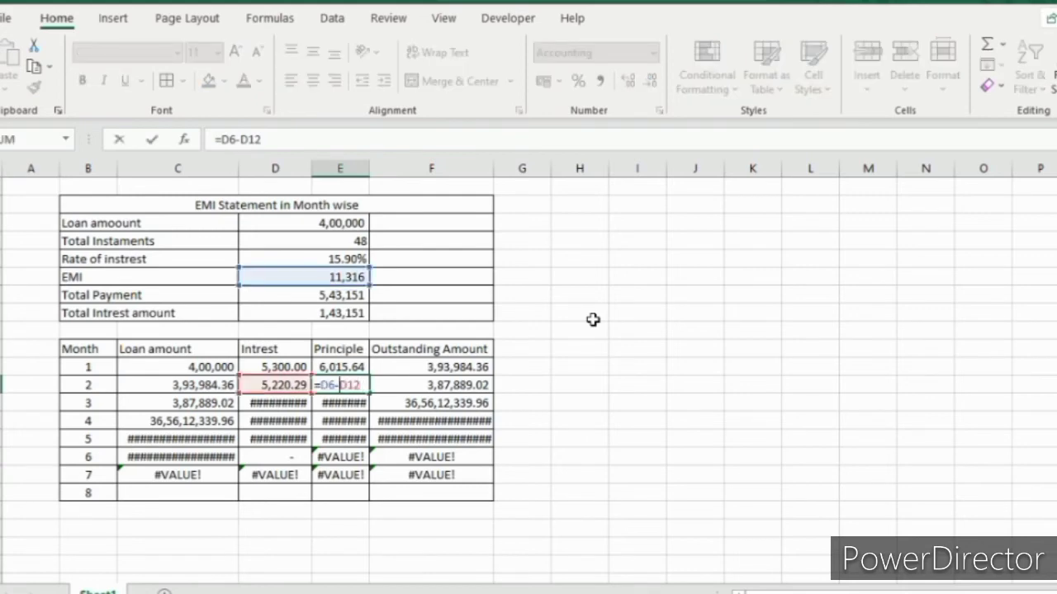
key(F4)
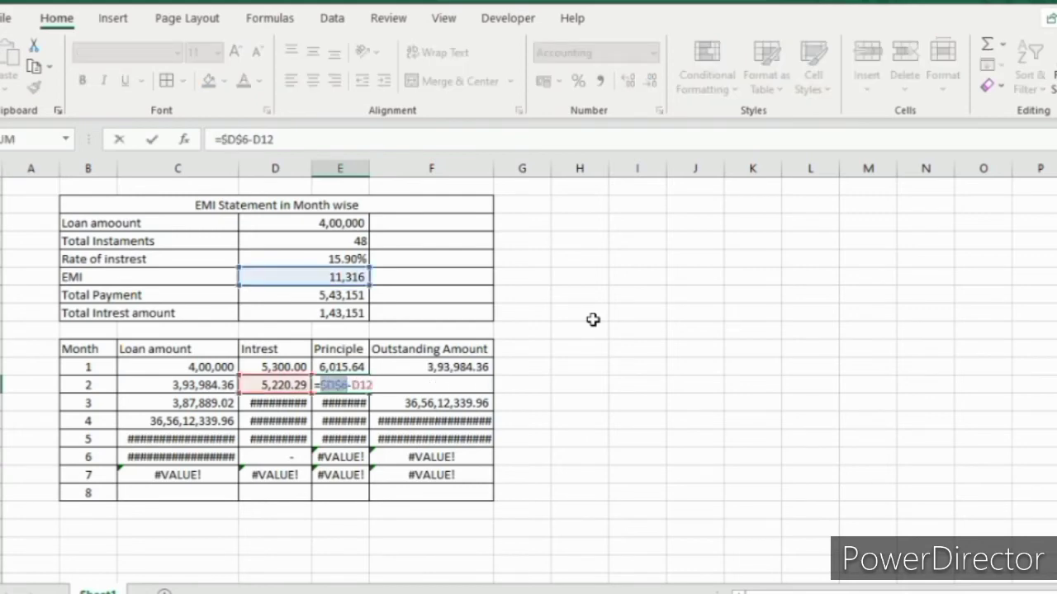
key(ctrl+Return)
Step: Fill the corrected second-month formulas from C12:F12 down through the month 8 row, row 18
key(Left)
key(Left)
key(Right)
key(Left)
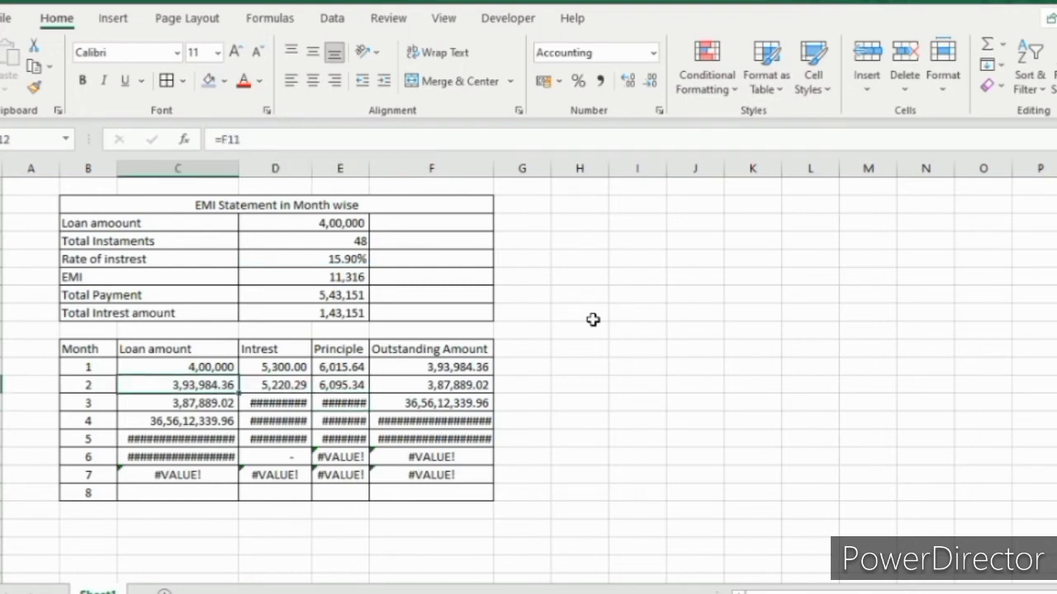
key(shift+Right)
key(shift+Right)
key(shift+Right)
key(shift+Right)
key(shift+Left)
key(shift+Down)
key(shift+Down)
key(shift+Down)
key(shift+Down)
key(shift+Down)
key(shift+Down)
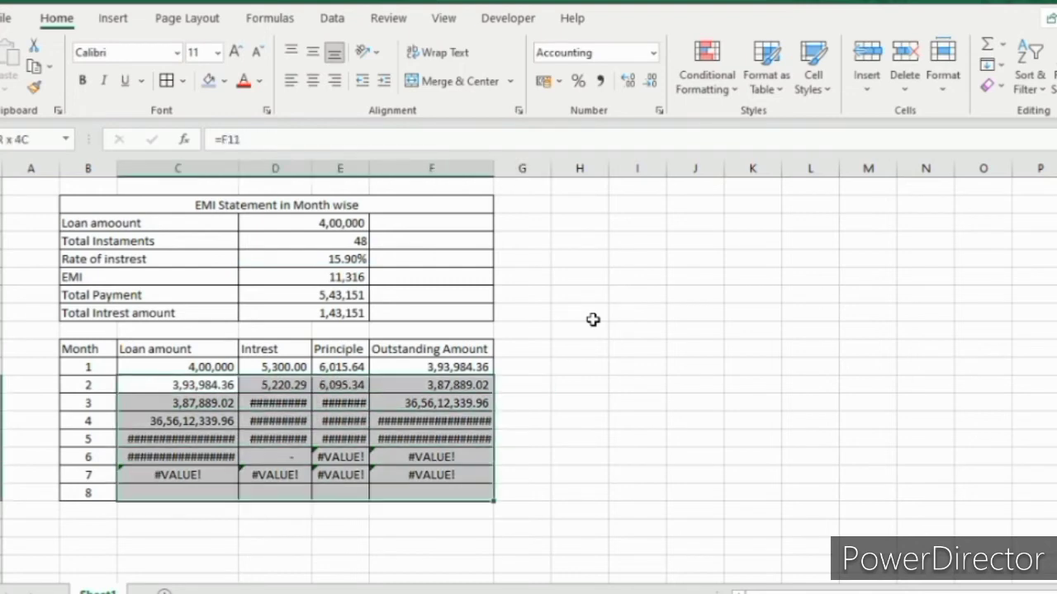
key(ctrl+d)
key(Down)
key(Down)
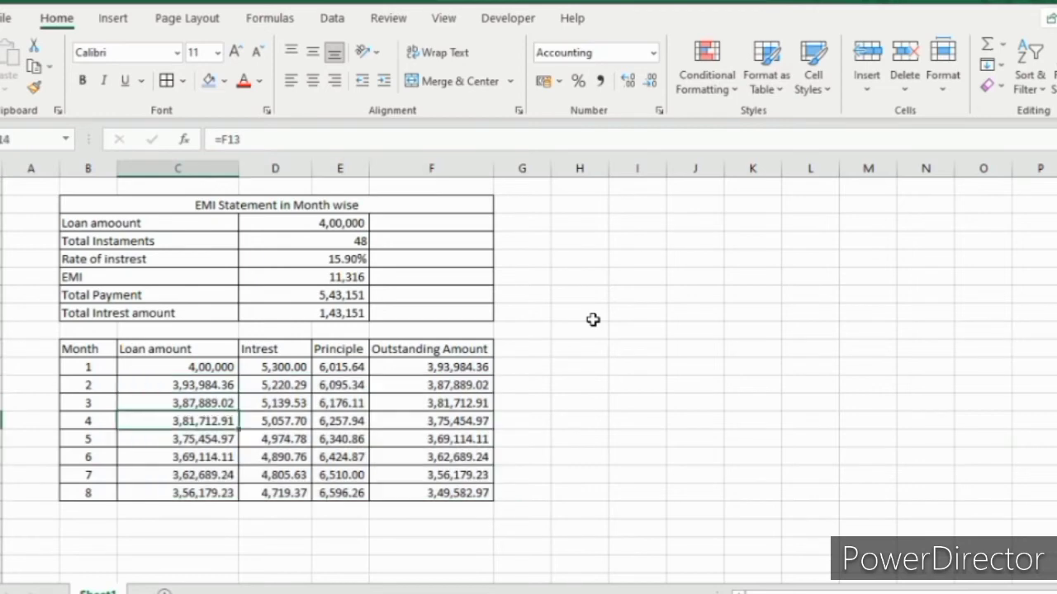
Step: Extend the statement by filling the month 8 row, B18:F18, down to month 44 in row 54
key(Down)
key(Down)
key(Down)
key(Down)
key(Left)
key(shift+Right)
key(shift+Right)
key(shift+Right)
key(shift+Right)
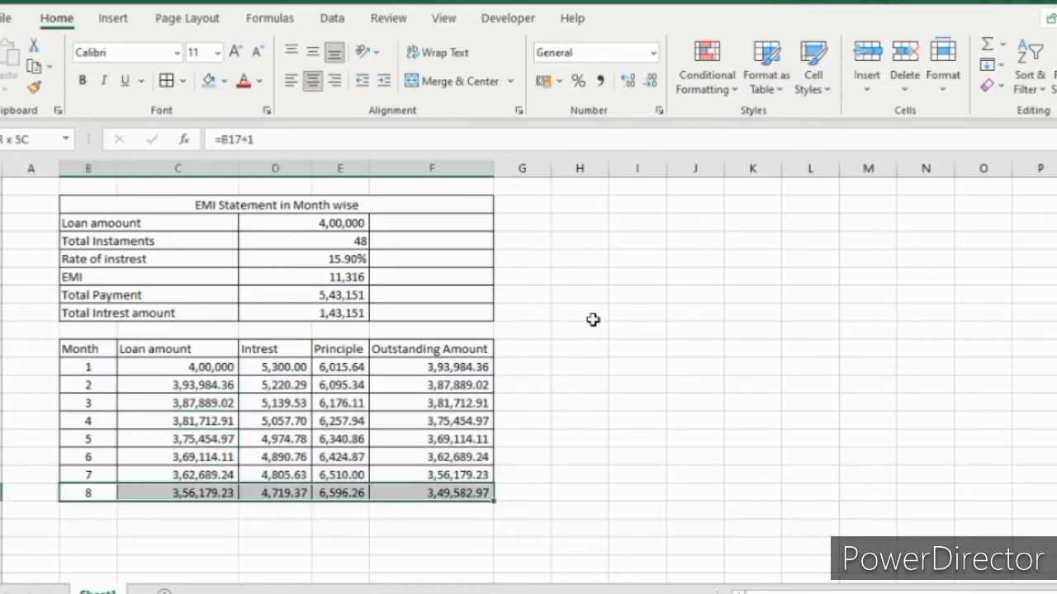
key(shift+Down)
key(shift+Down)
key(shift+Down)
key(shift+Down)
key(shift+Down)
key(shift+Down)
key(shift+Down)
key(shift+Down)
key(shift+Down)
key(shift+Down)
key(shift+Down)
key(shift+Down)
key(shift+Down)
key(shift+Down)
key(shift+Down)
key(shift+Down)
key(shift+Down)
key(shift+Down)
key(shift+Down)
key(shift+Down)
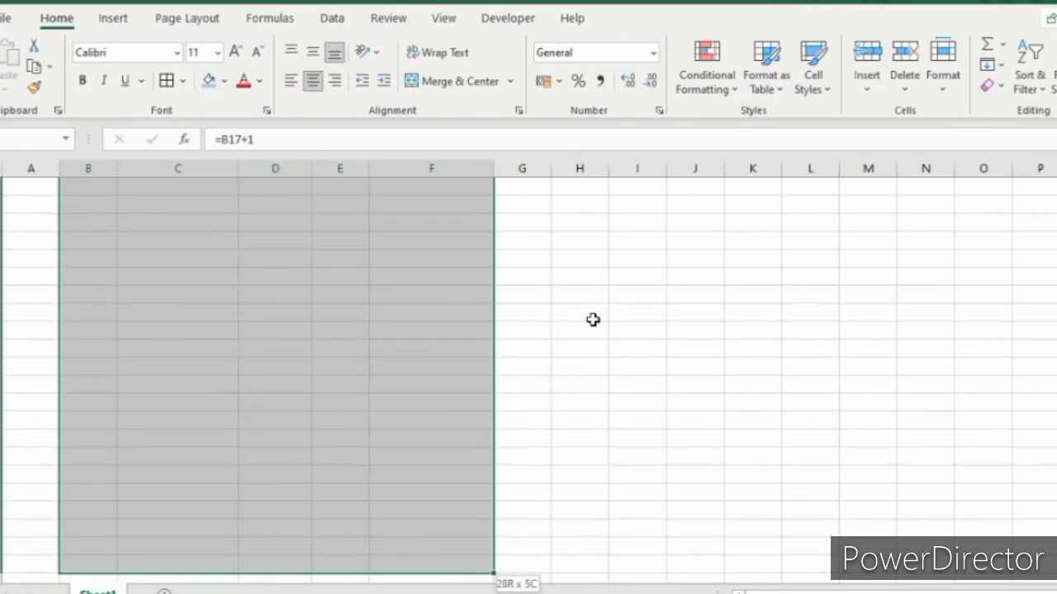
key(ctrl+d)
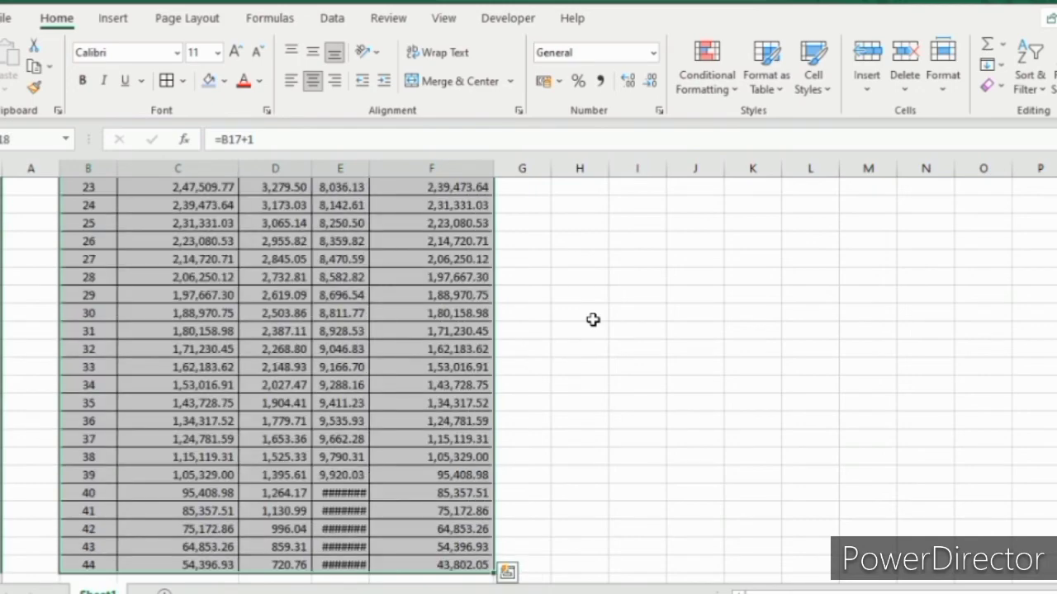
Step: Extend the statement by filling the month 44 row, B54:F54, down to month 54 in row 64
key(ctrl+Down)
key(shift+Right)
key(shift+Right)
key(shift+Right)
key(shift+Right)
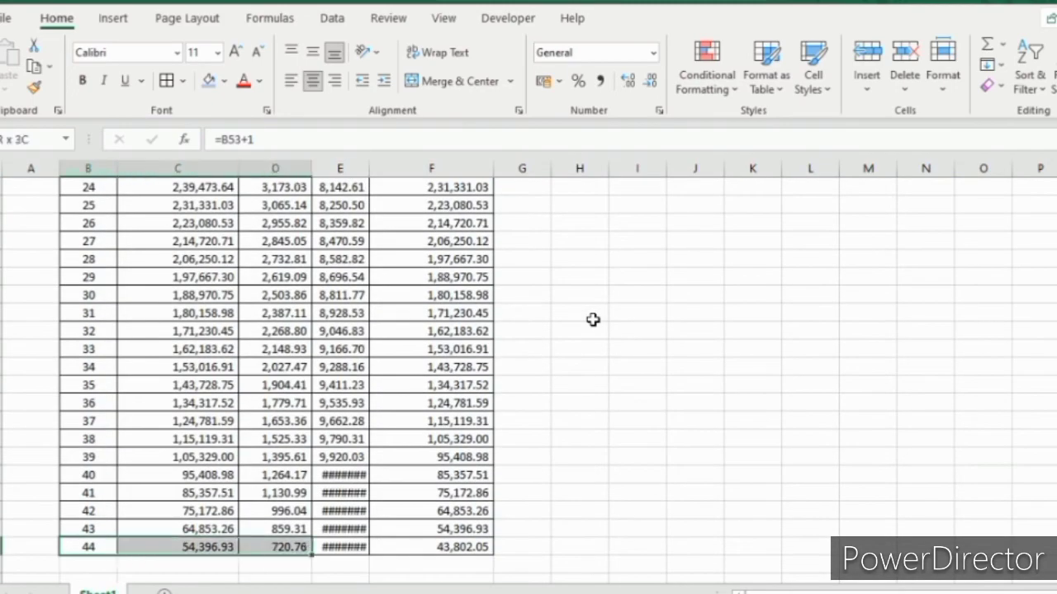
key(shift+Down)
key(shift+Down)
key(shift+Down)
key(shift+Down)
key(shift+Down)
key(shift+Down)
key(shift+Down)
key(shift+Down)
key(shift+Down)
key(shift+Down)
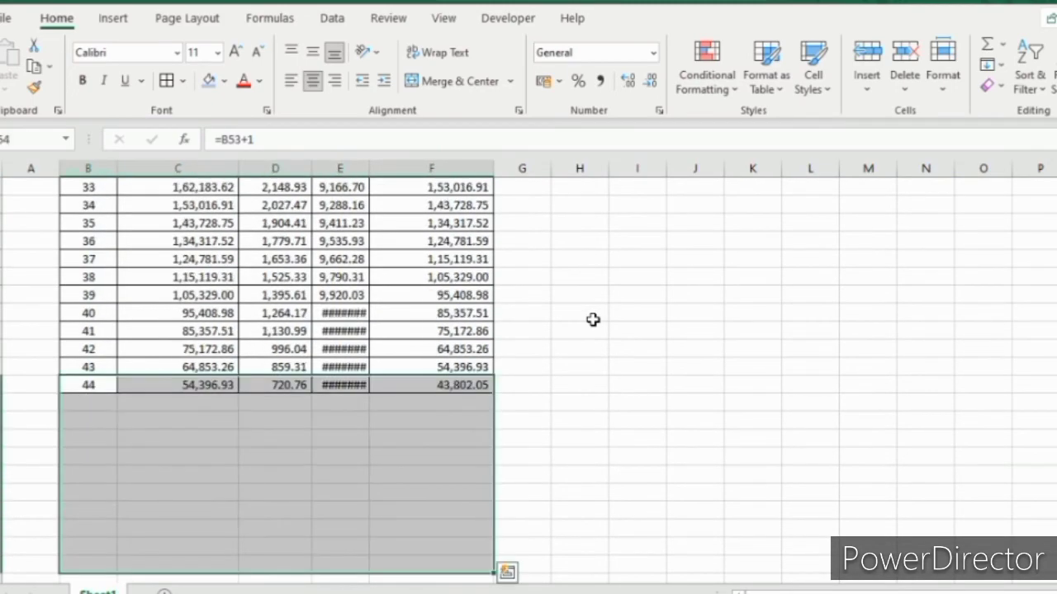
key(ctrl+d)
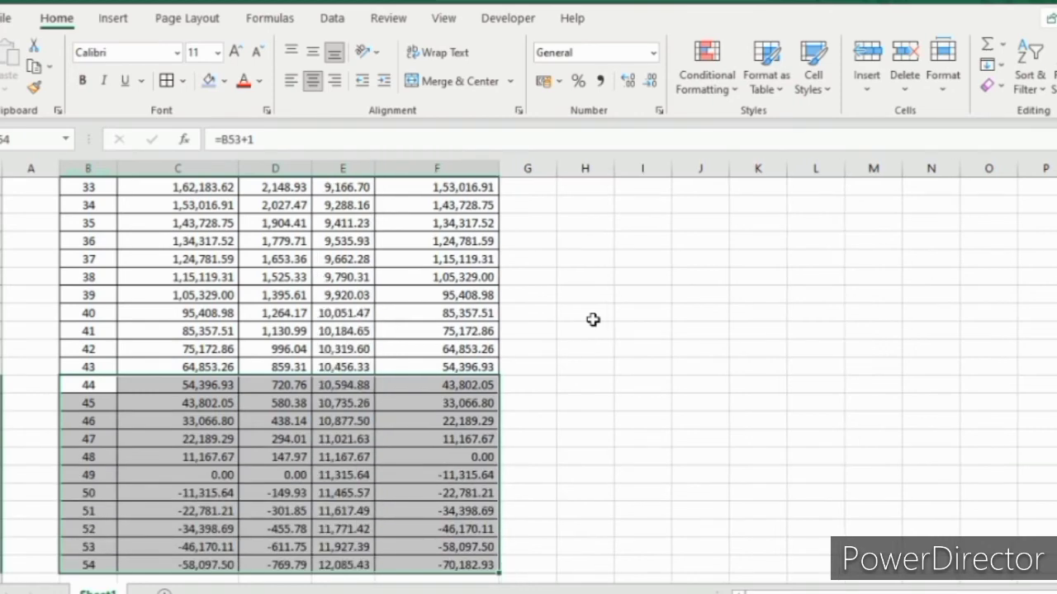
Step: Examine the loan amount, interest, principal and outstanding cells in the month 48 and month 49 rows
click(178, 458)
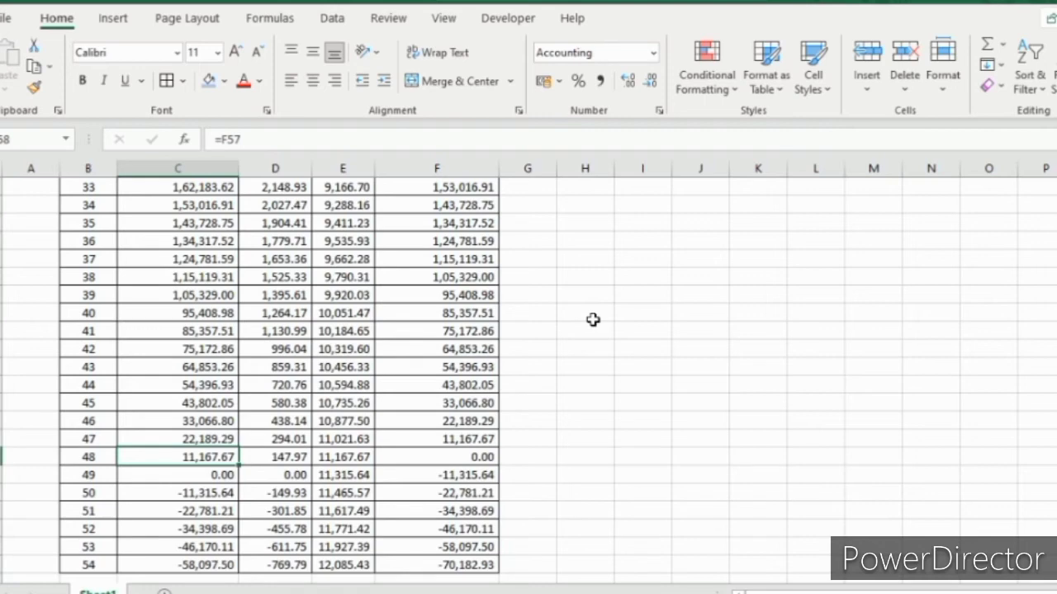
key(Right)
key(Right)
key(Right)
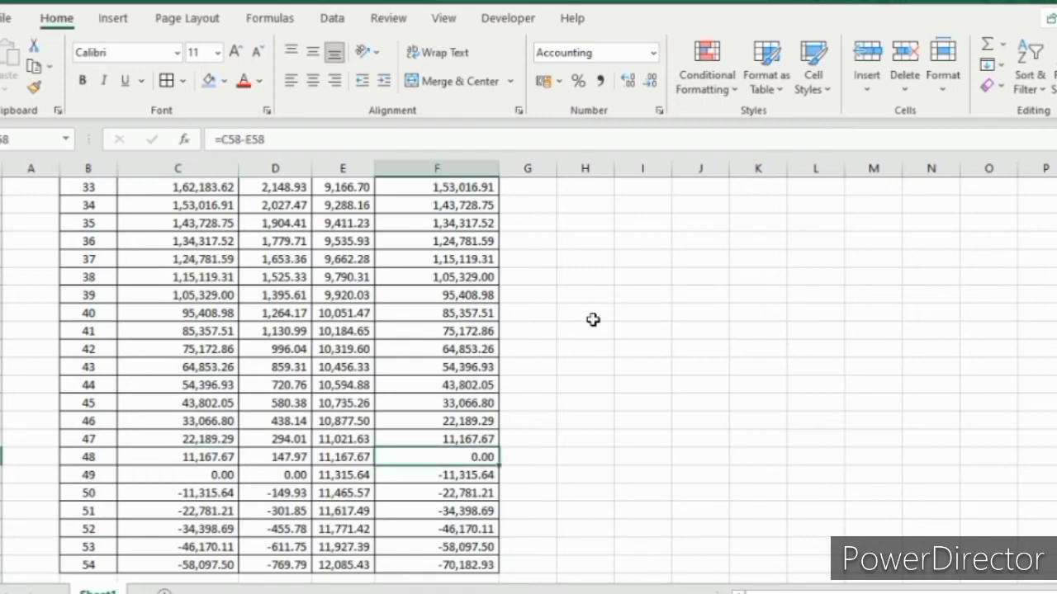
key(Down)
key(Left)
key(Left)
key(Left)
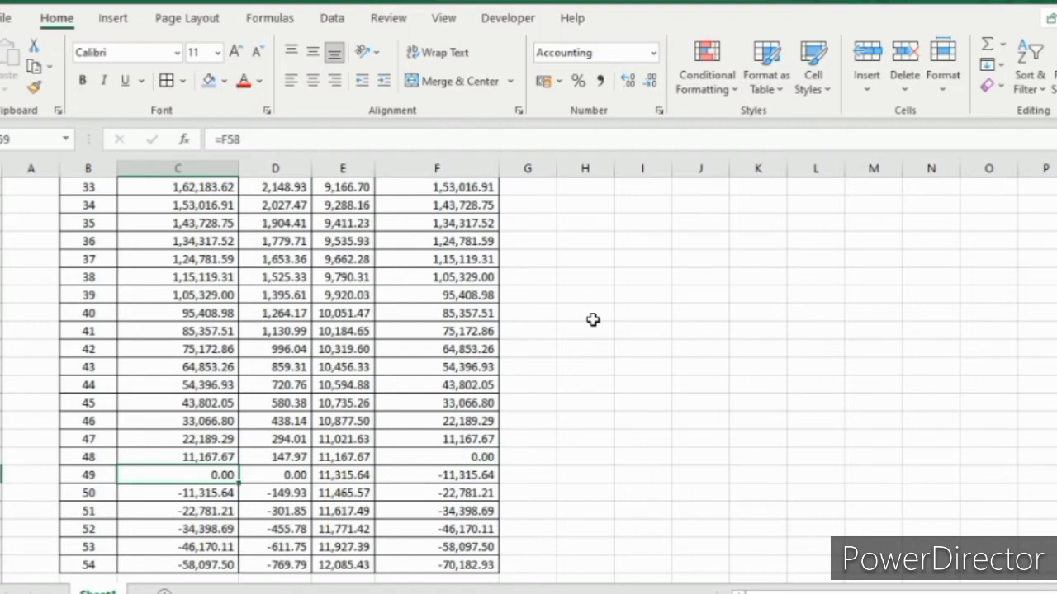
key(Right)
key(Right)
key(Right)
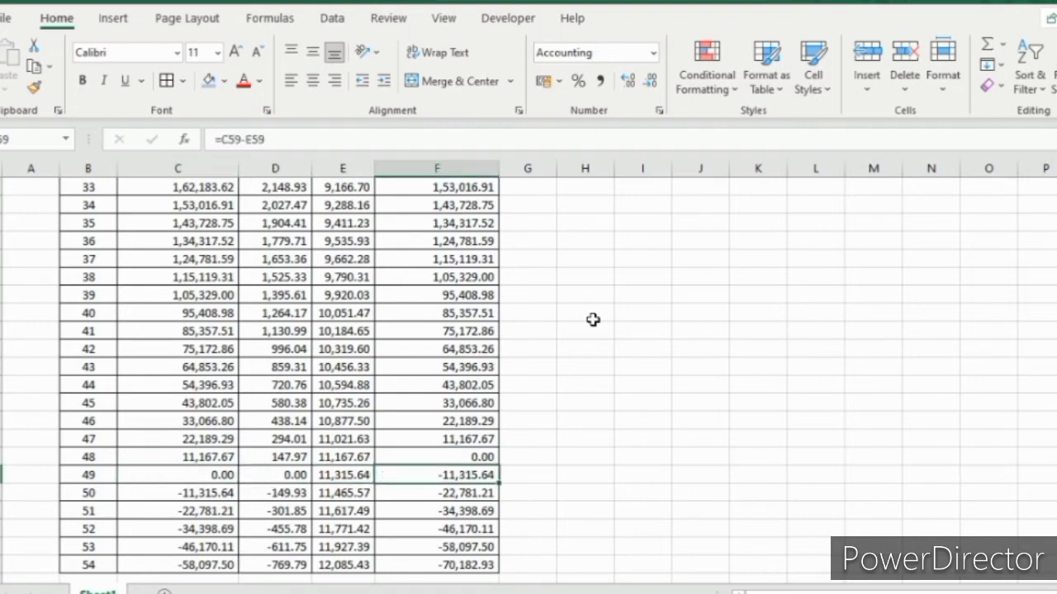
key(Down)
key(Up)
key(Up)
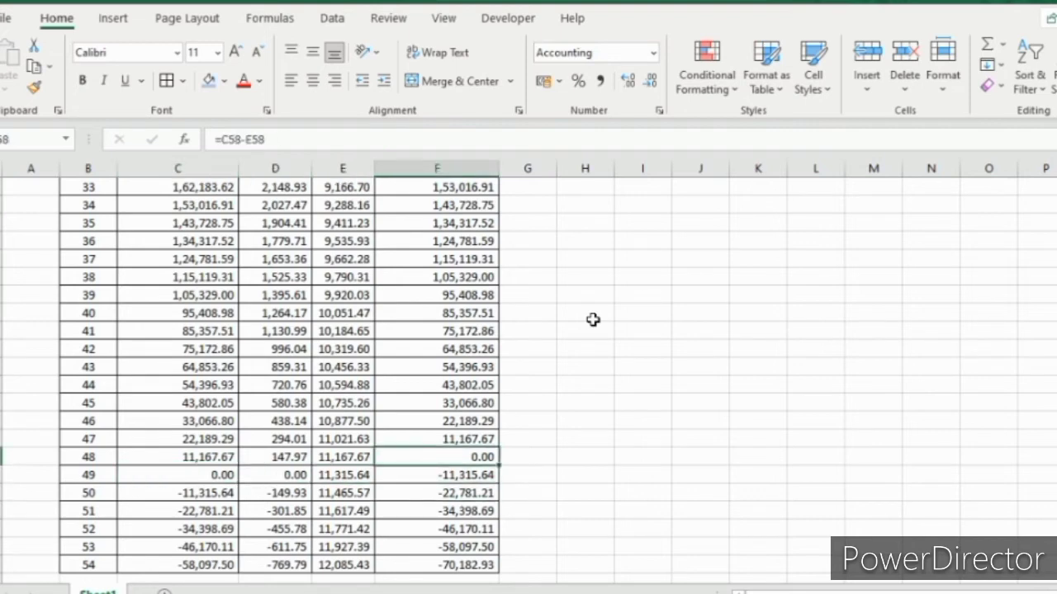
Step: Wrap the second month's loan amount formula in C12 in an IF on the instalment count, giving =IF(B12>=D4,0,F11)
key(ctrl+Up)
key(ctrl+Up)
key(Down)
key(Down)
key(Down)
key(Down)
key(Down)
key(Down)
key(Down)
key(Down)
key(Down)
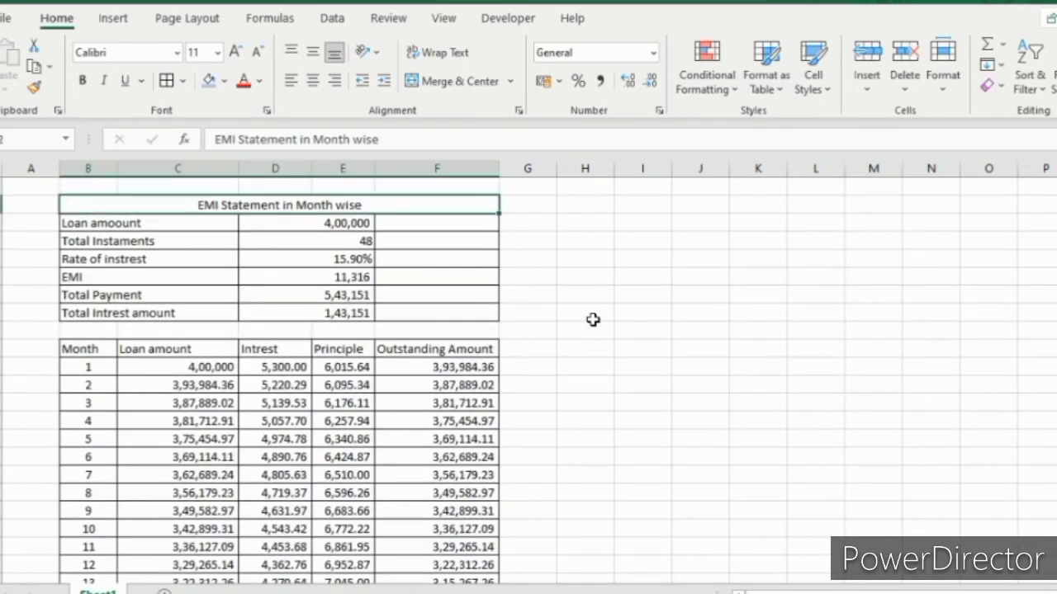
key(Down)
key(Down)
key(Up)
key(Left)
key(Left)
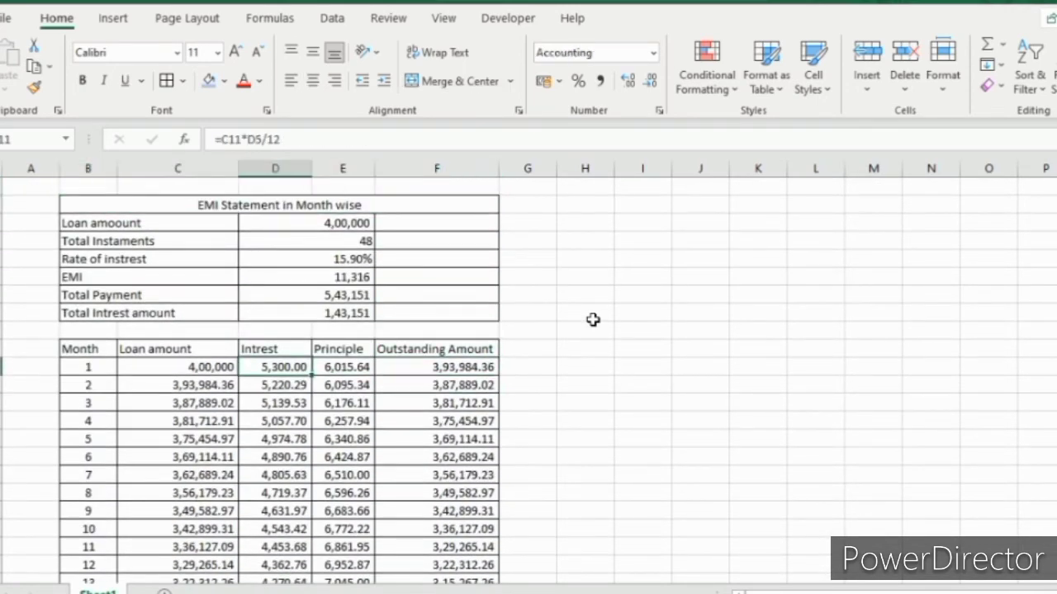
key(Left)
key(Right)
key(Down)
key(Left)
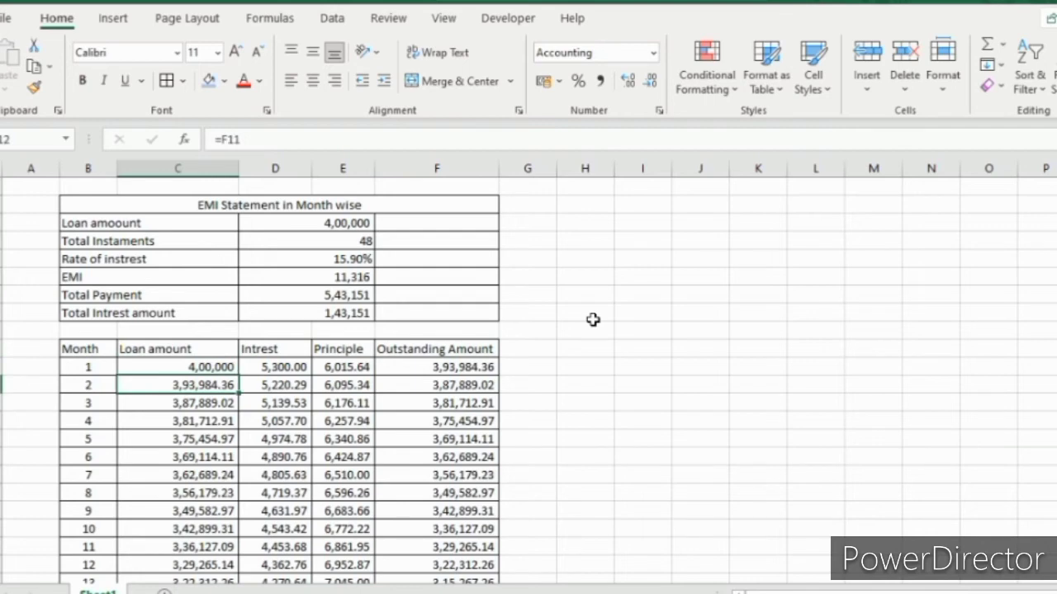
key(Right)
key(Left)
key(Left)
key(Right)
key(F2)
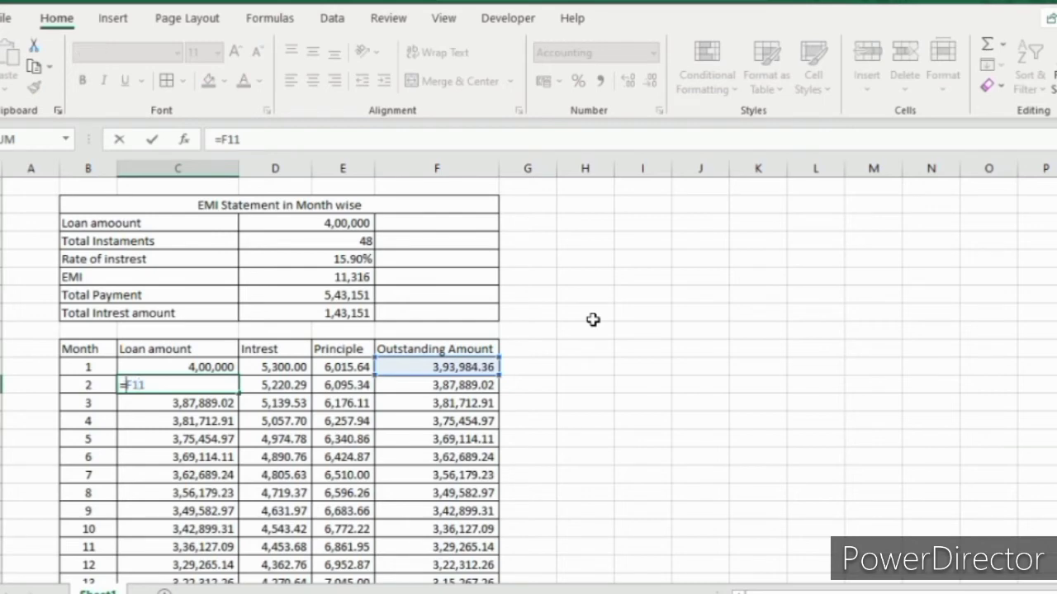
key(Left)
key(Left)
key(Left)
text(IF)
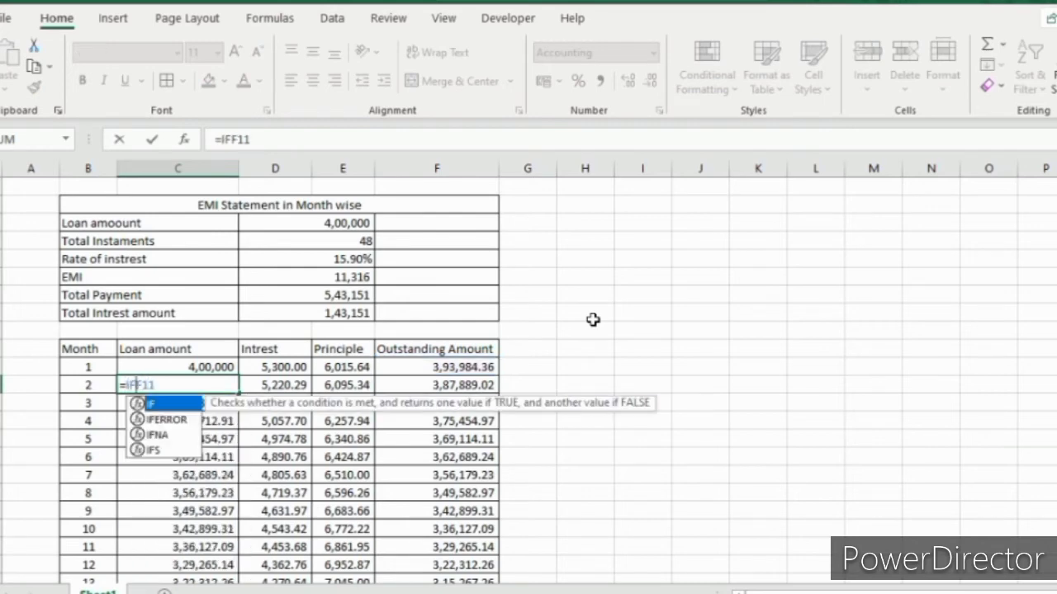
text(()
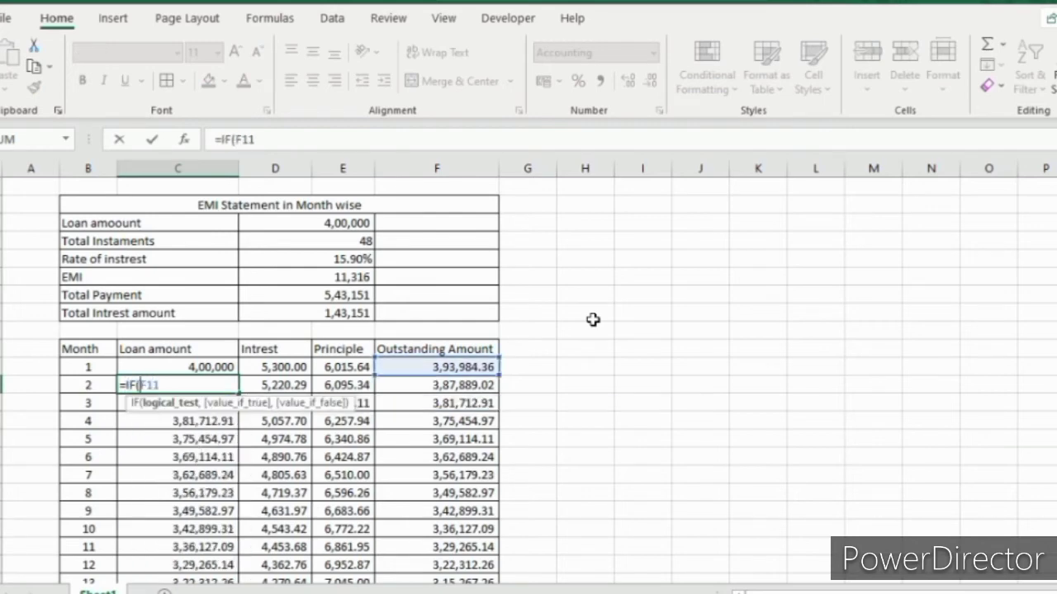
text(B12>)
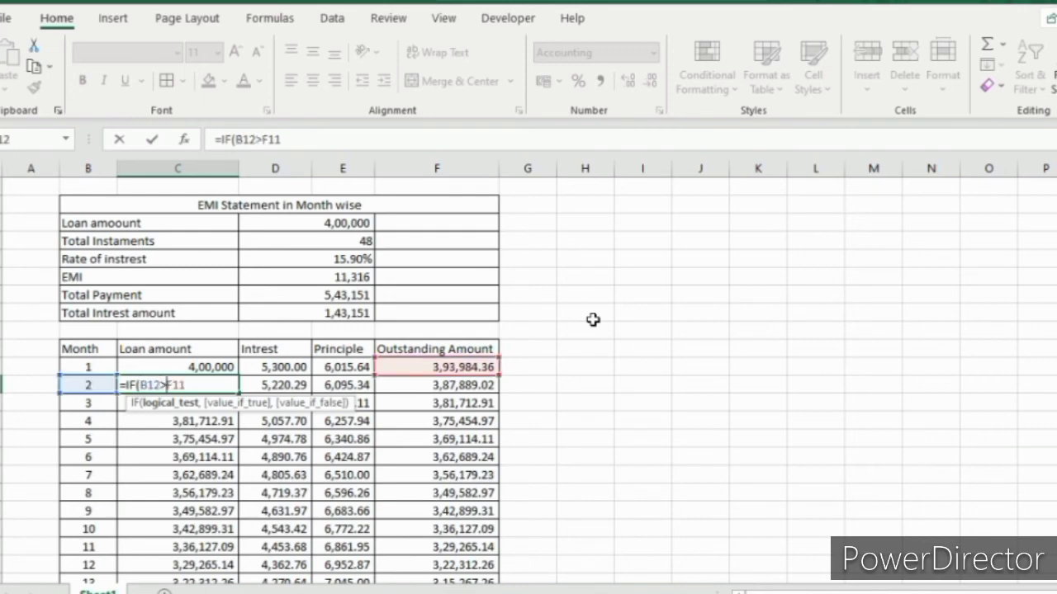
text(=)
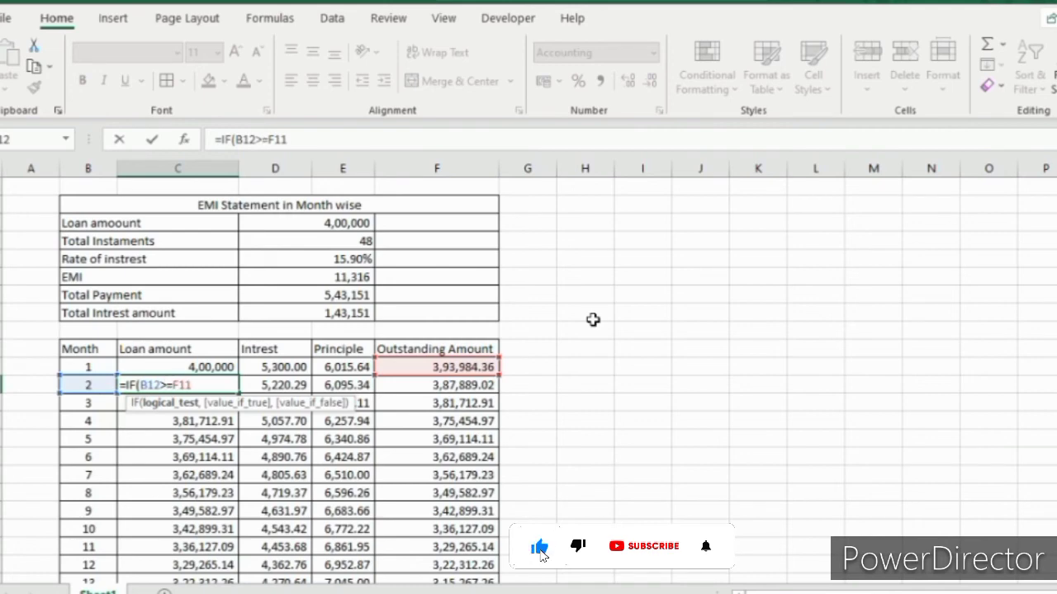
text(D4,)
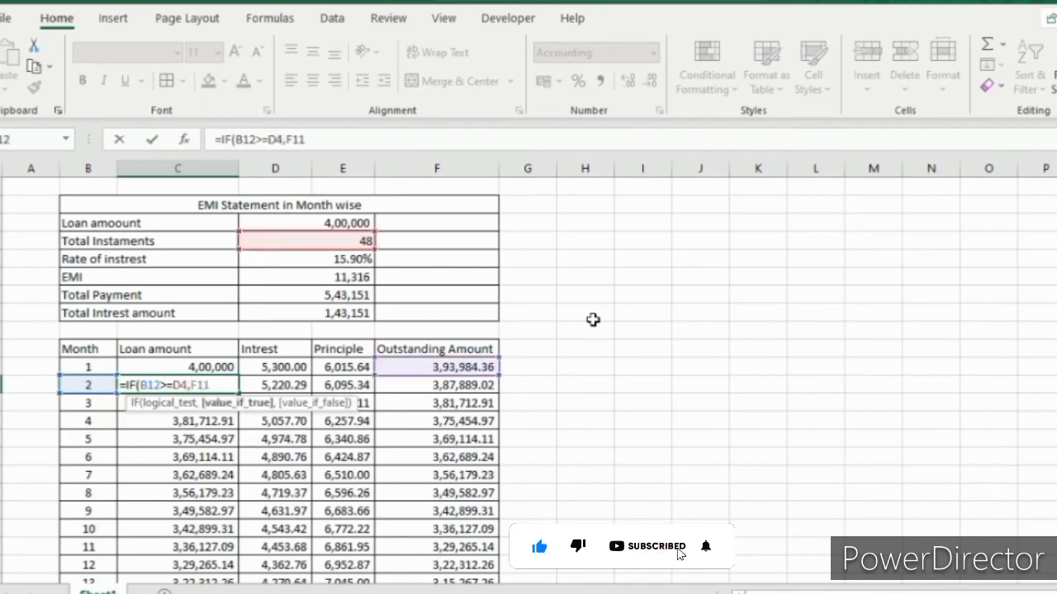
text(0,)
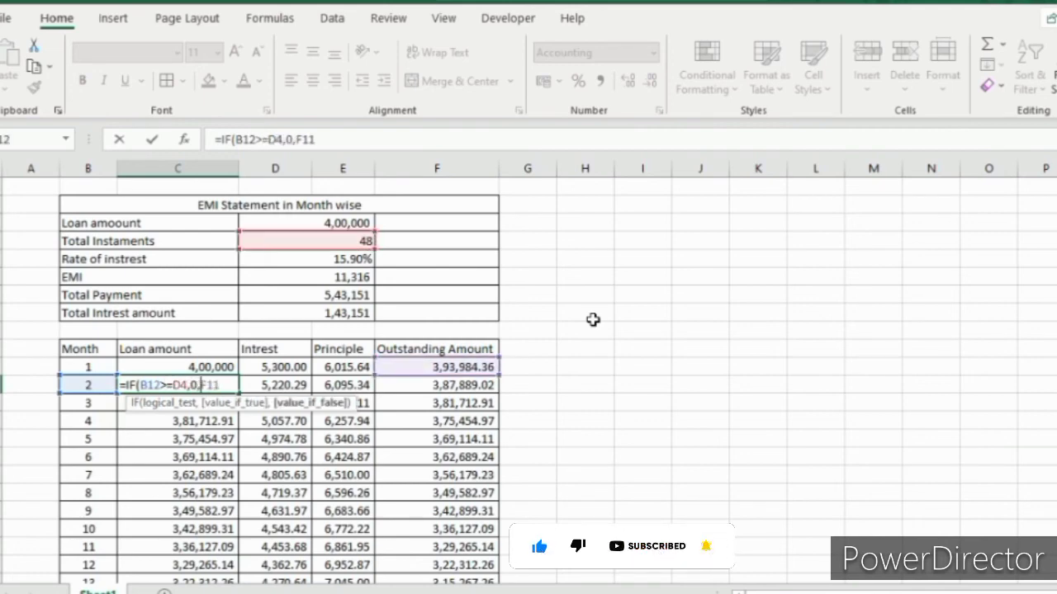
click(318, 140)
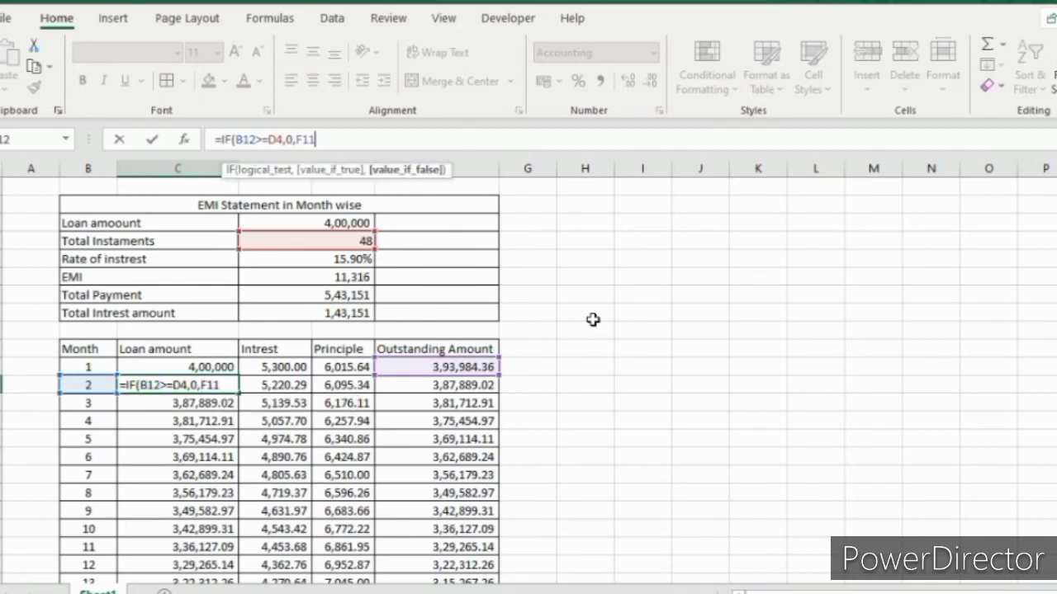
text())
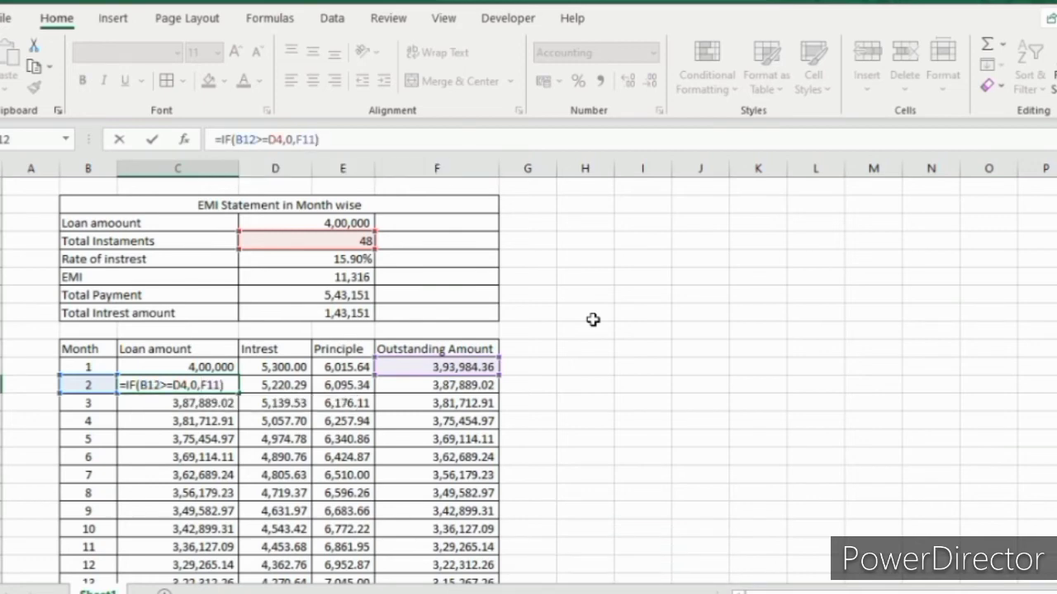
key(Return)
Step: Wrap the second month's interest formula in D12 in an IF that returns 0 when B12>=D4, otherwise (C12*$D$5/12)
key(Up)
key(Right)
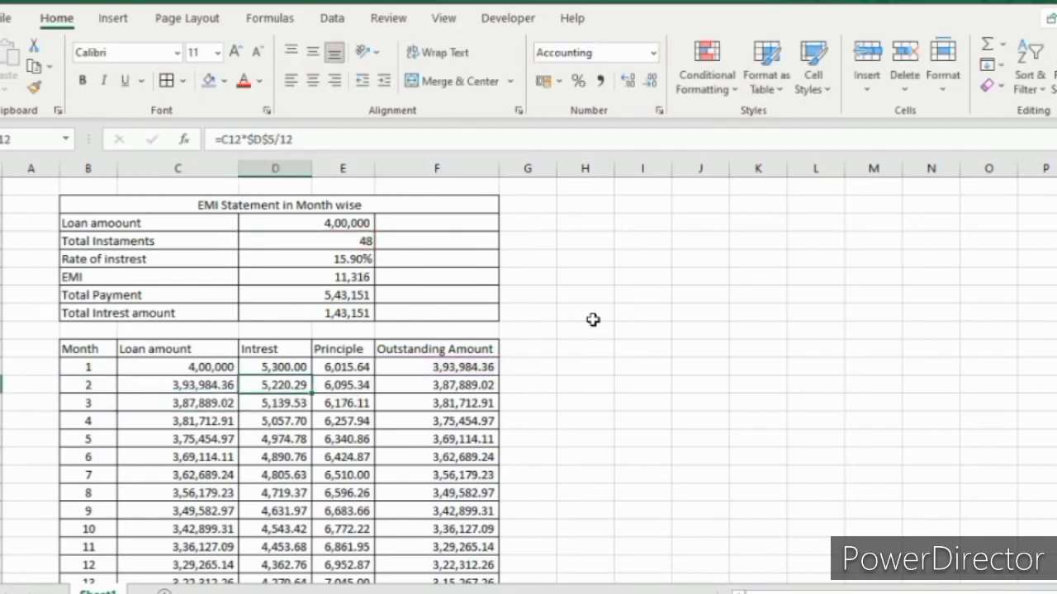
key(F2)
key(Home)
key(Right)
text(IF()
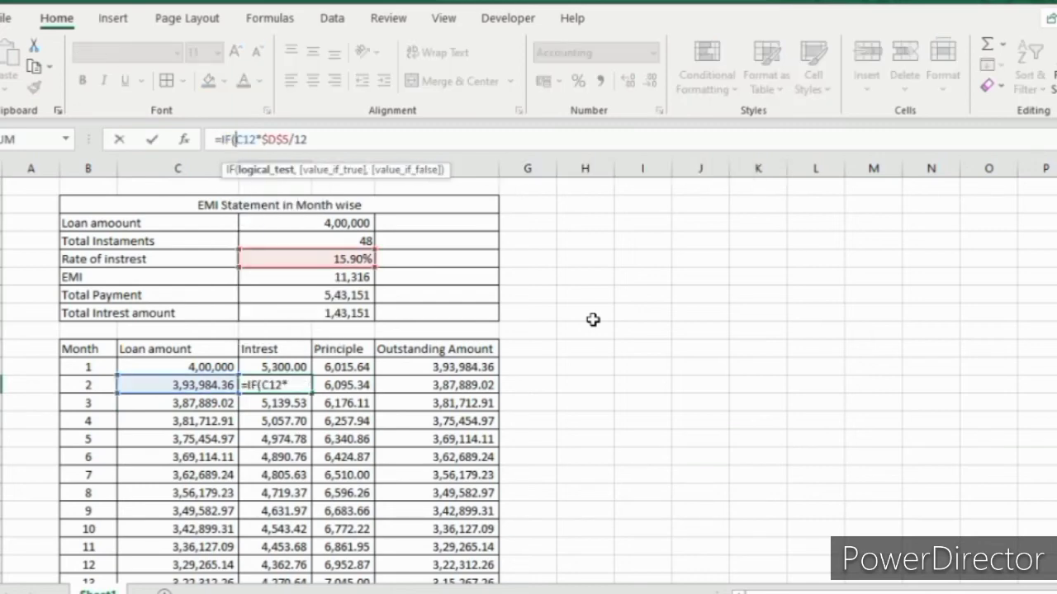
text(B12>)
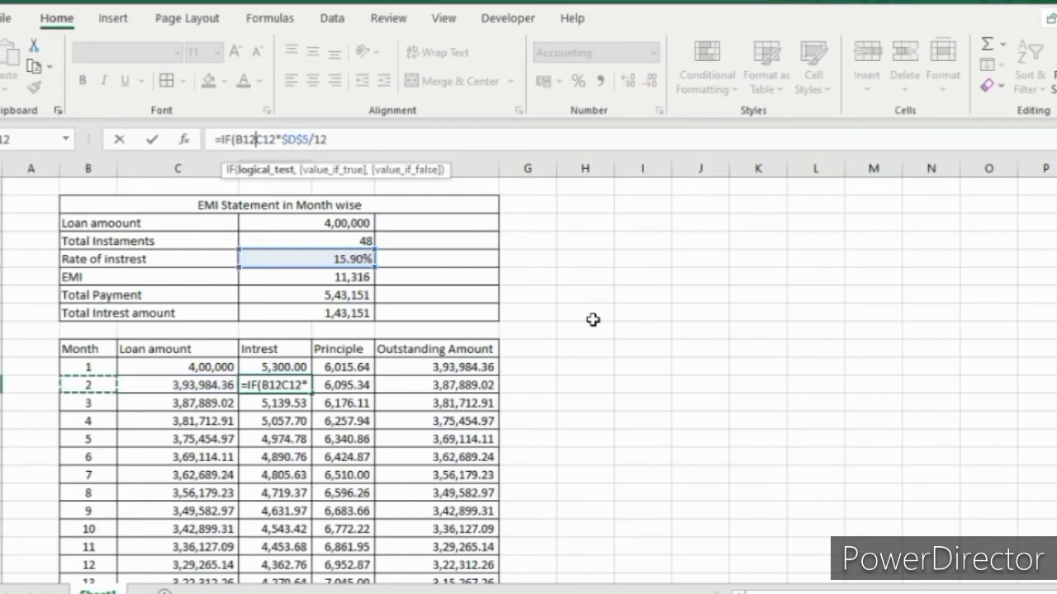
text(=)
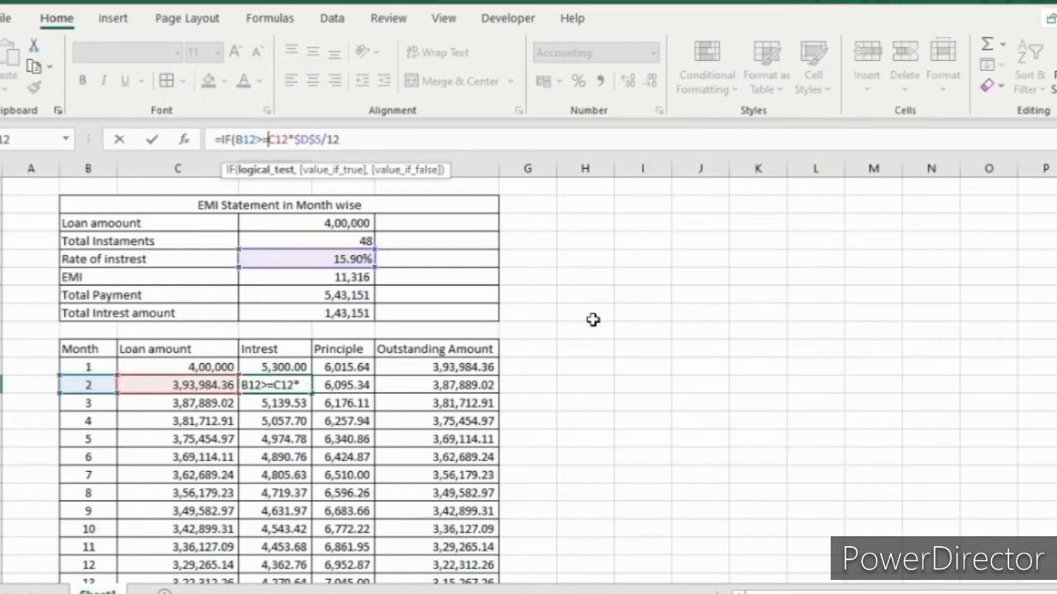
key(F2)
key(Up)
key(Up)
key(Up)
key(Up)
key(Up)
key(Up)
key(Up)
key(Up)
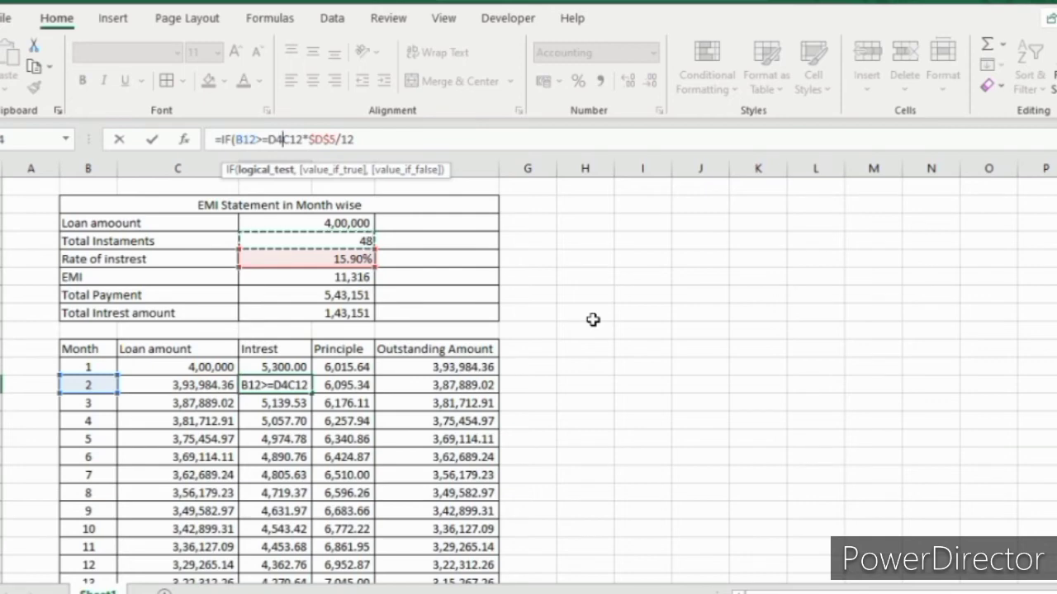
text(,)
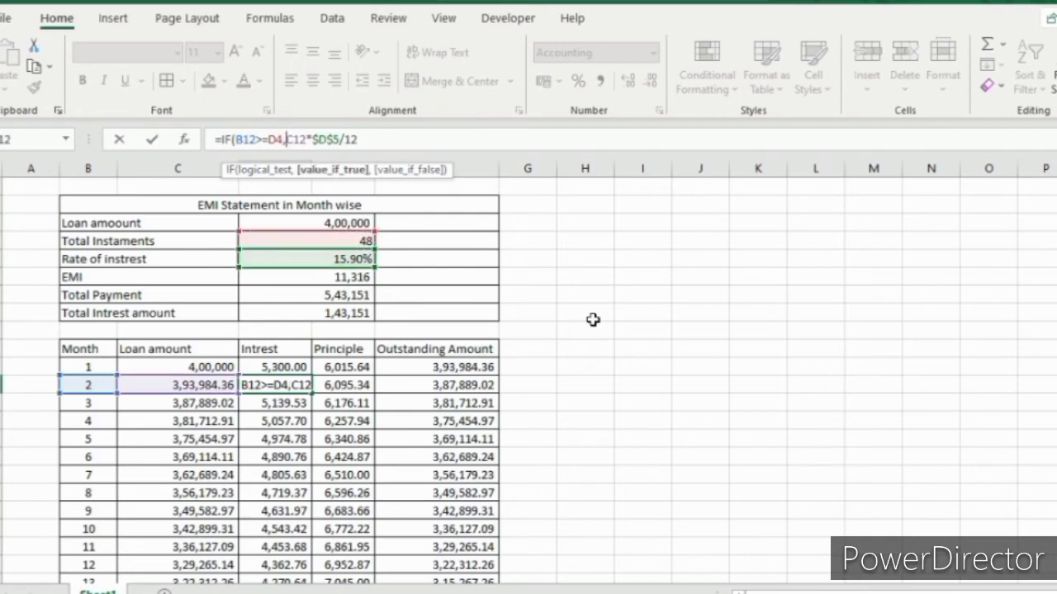
text(0)
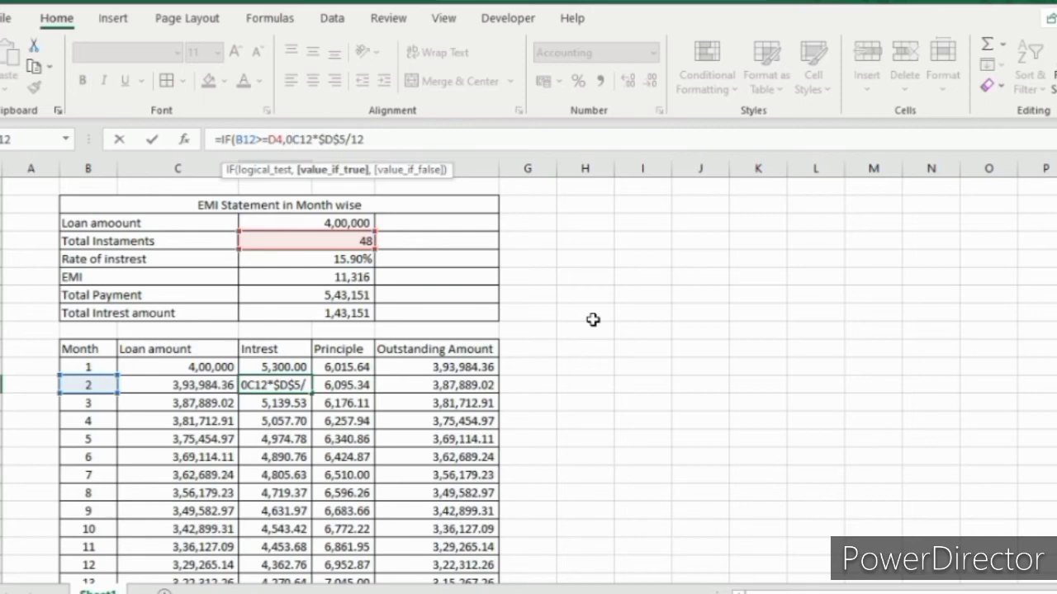
text(,()
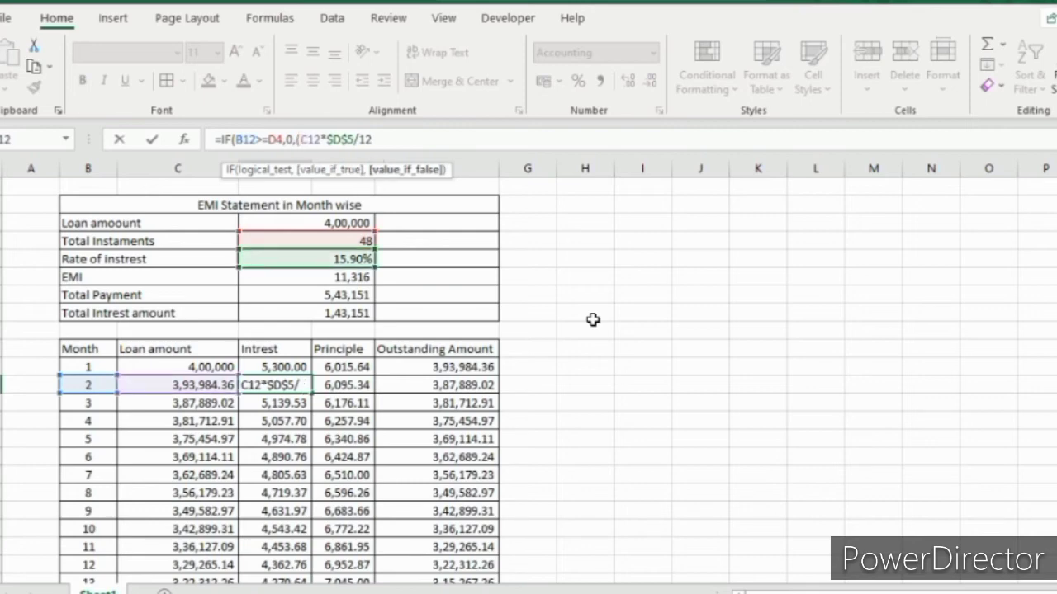
key(End)
text())
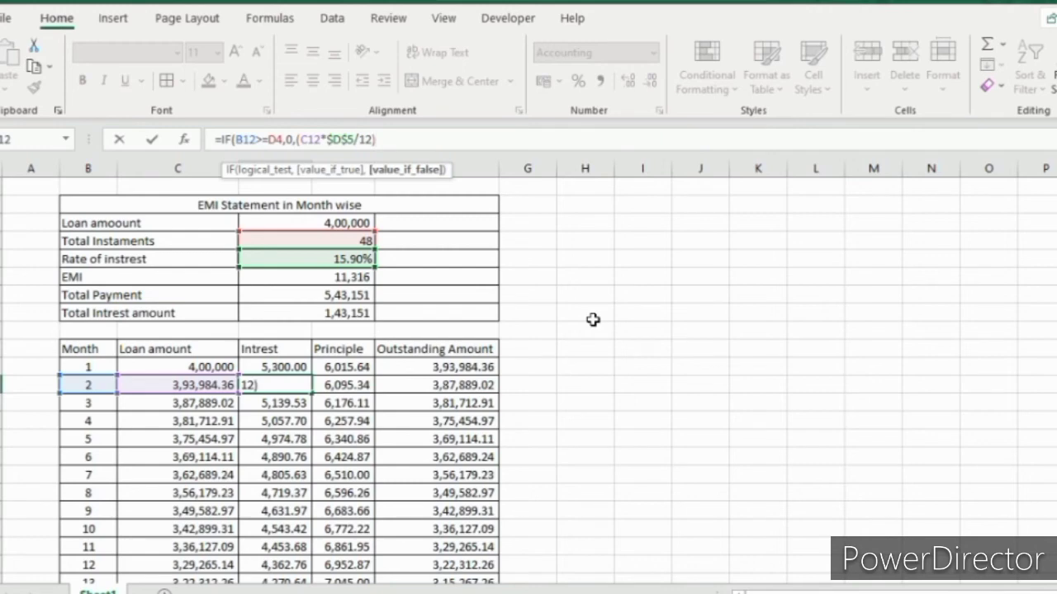
key(Return)
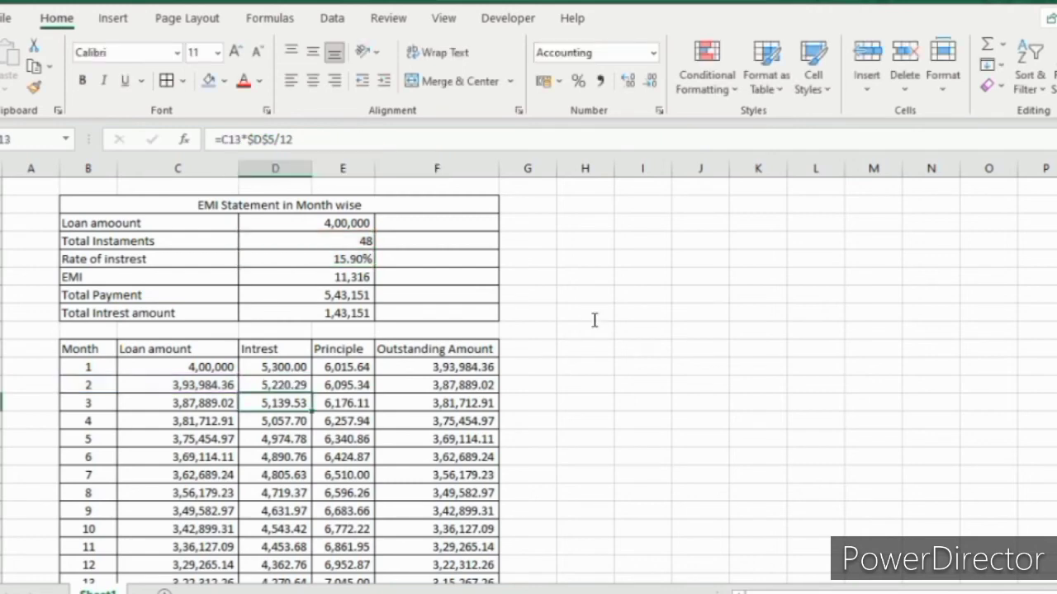
Step: Wrap the second month's principal formula in E12 in an IF on the instalment count, giving =IF(B12>=D4,0,($D$6-D12))
key(Up)
key(Right)
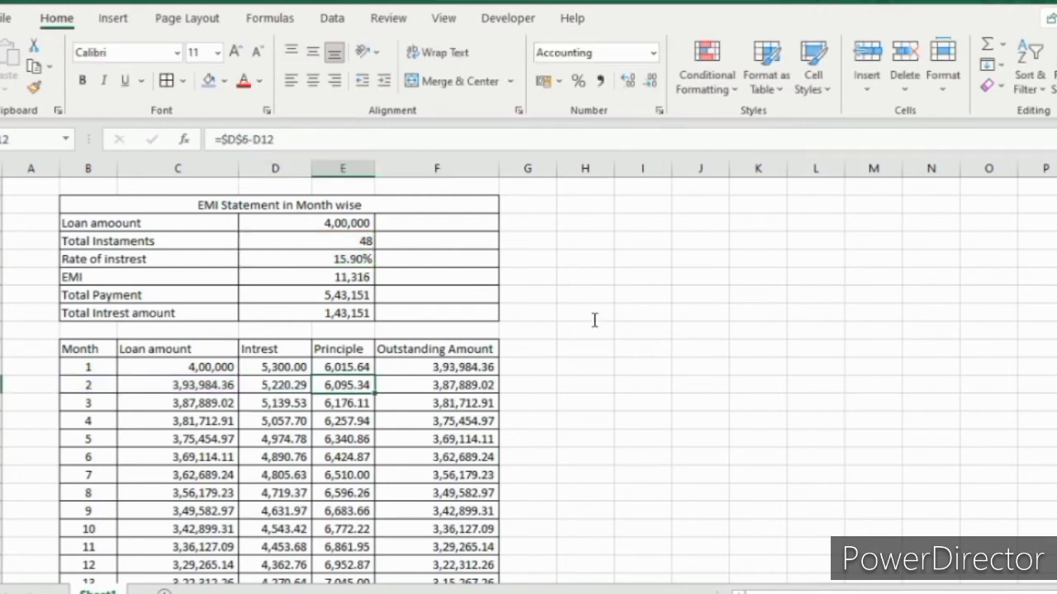
key(F2)
text(IF)
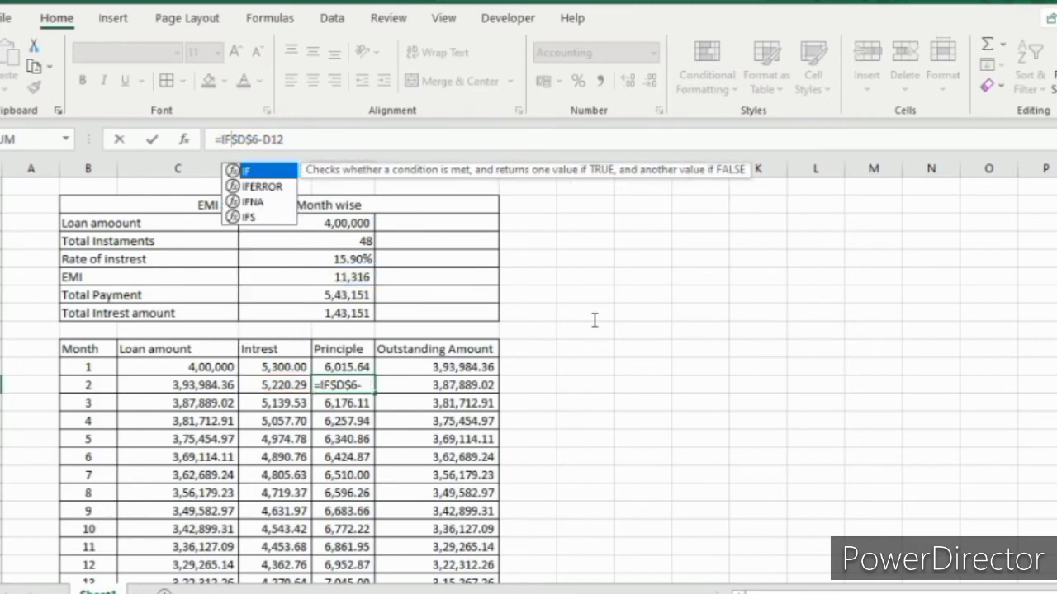
text(()
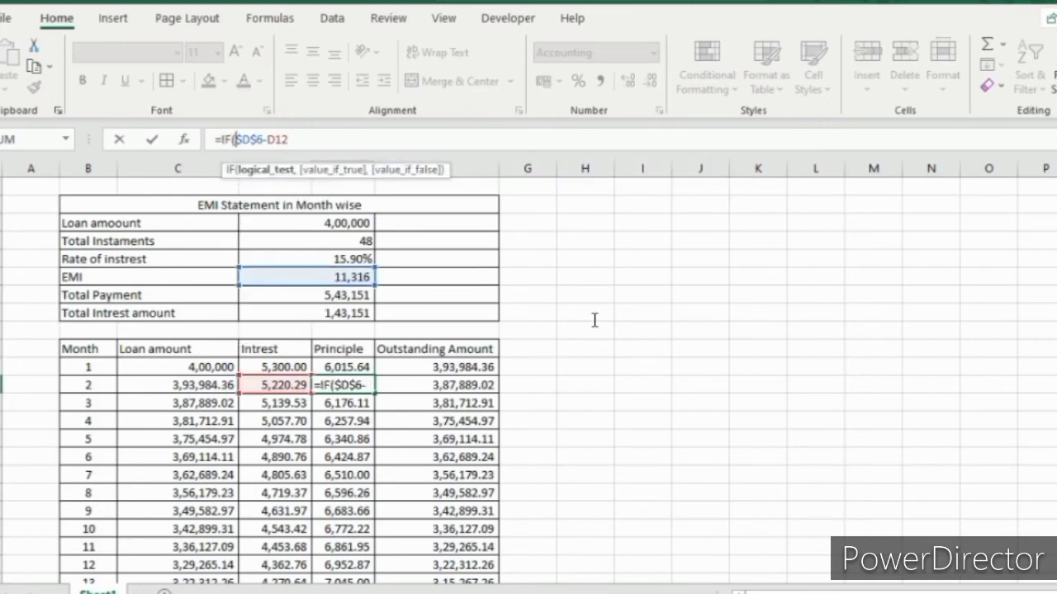
text(B12>)
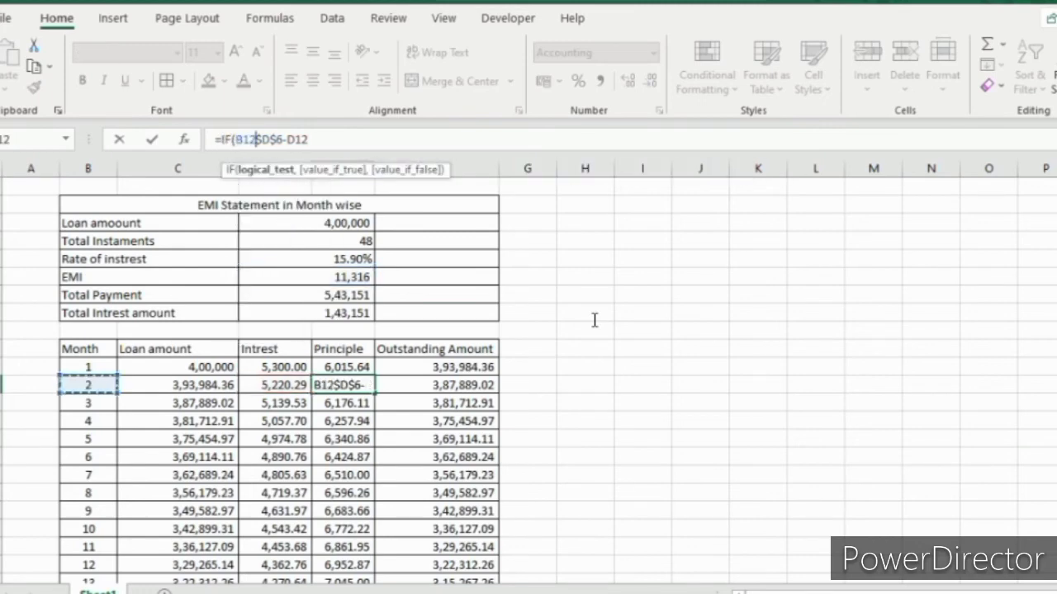
text(=)
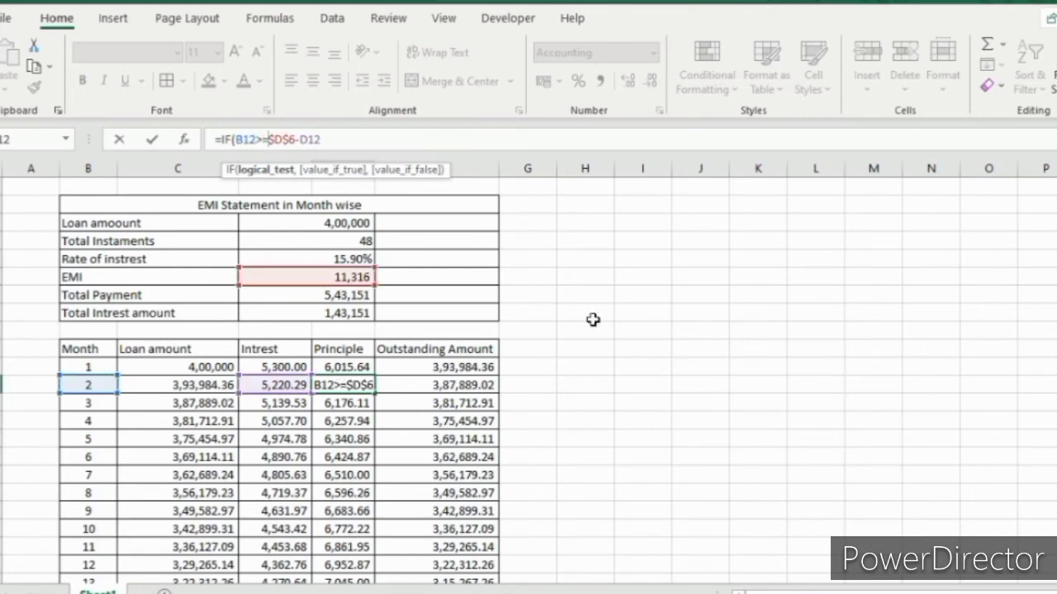
text(D4)
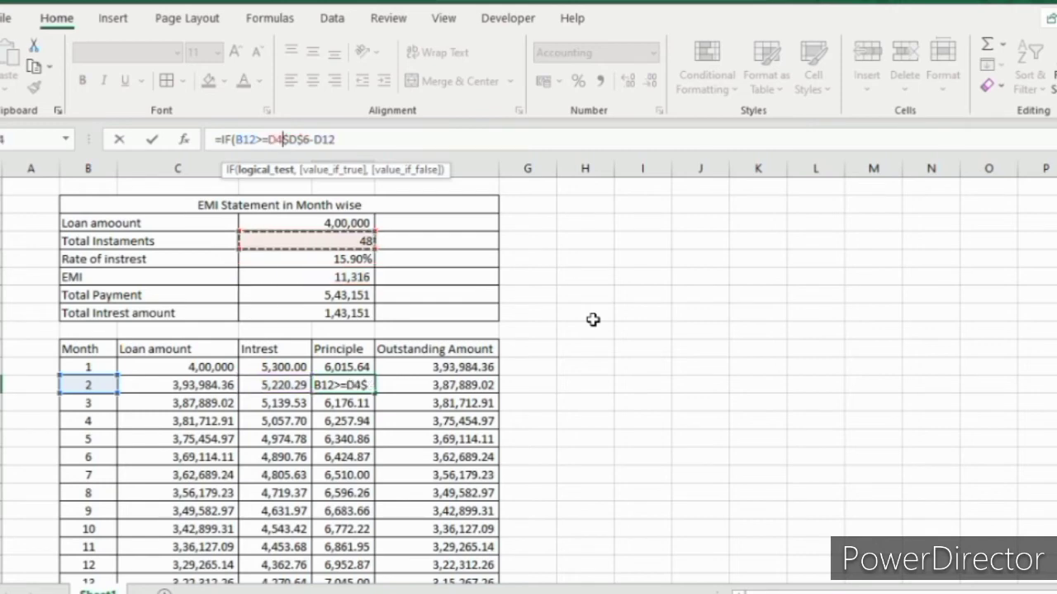
text(,)
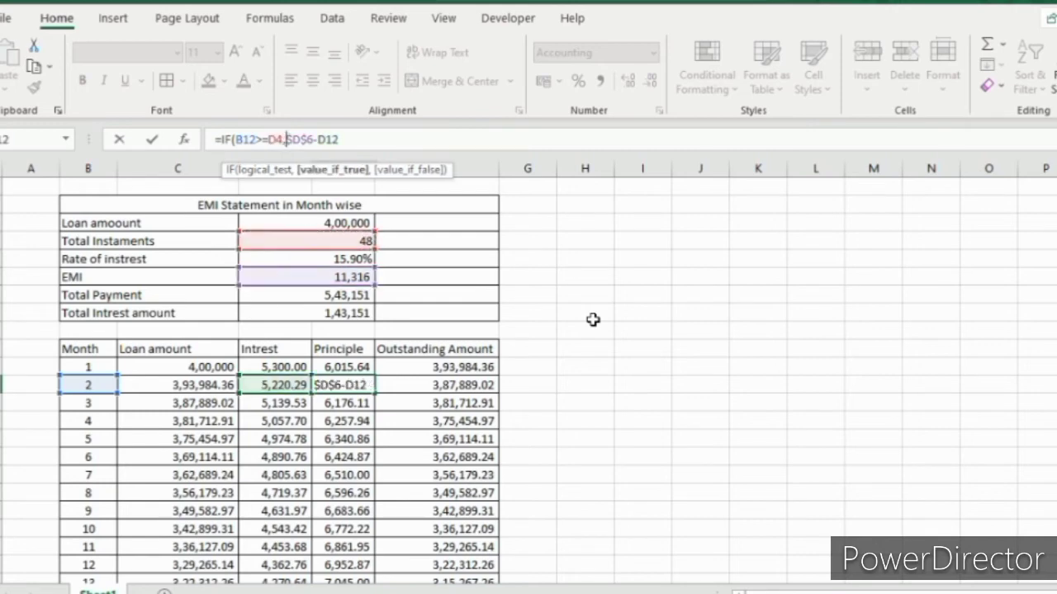
text(0,)
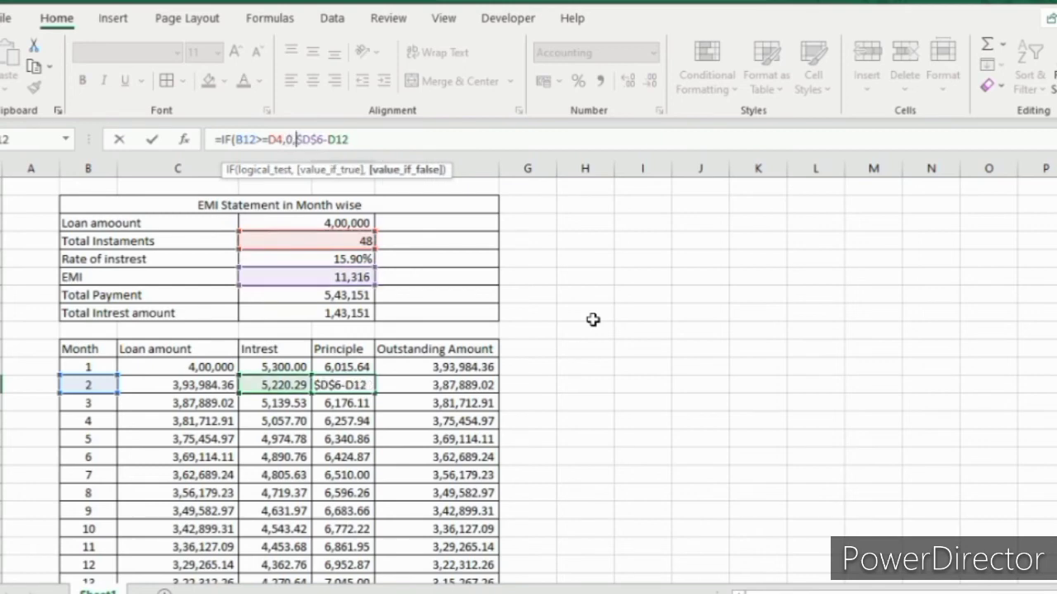
text(()
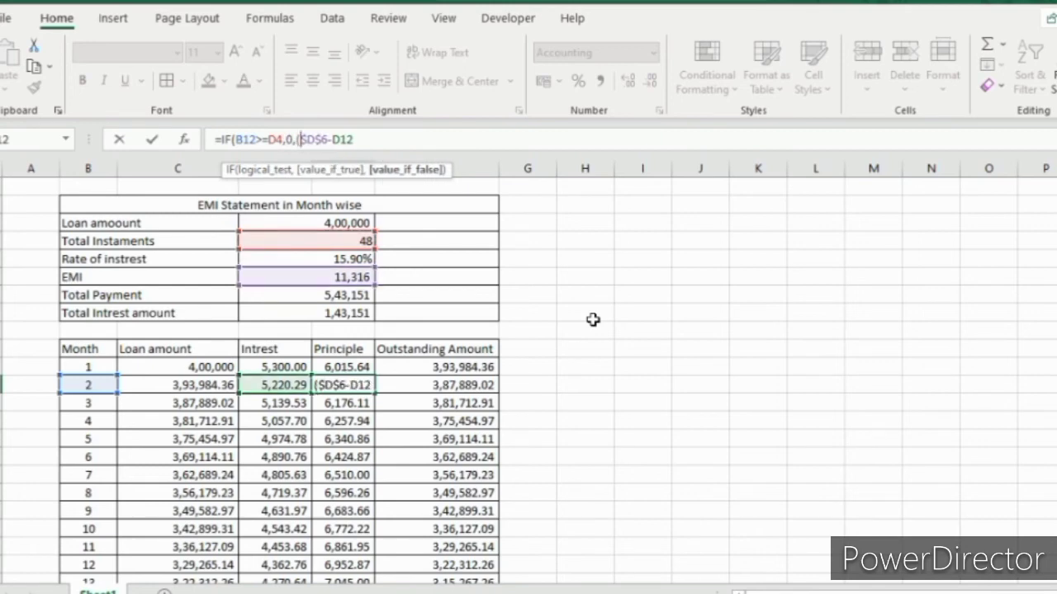
key(End)
text())
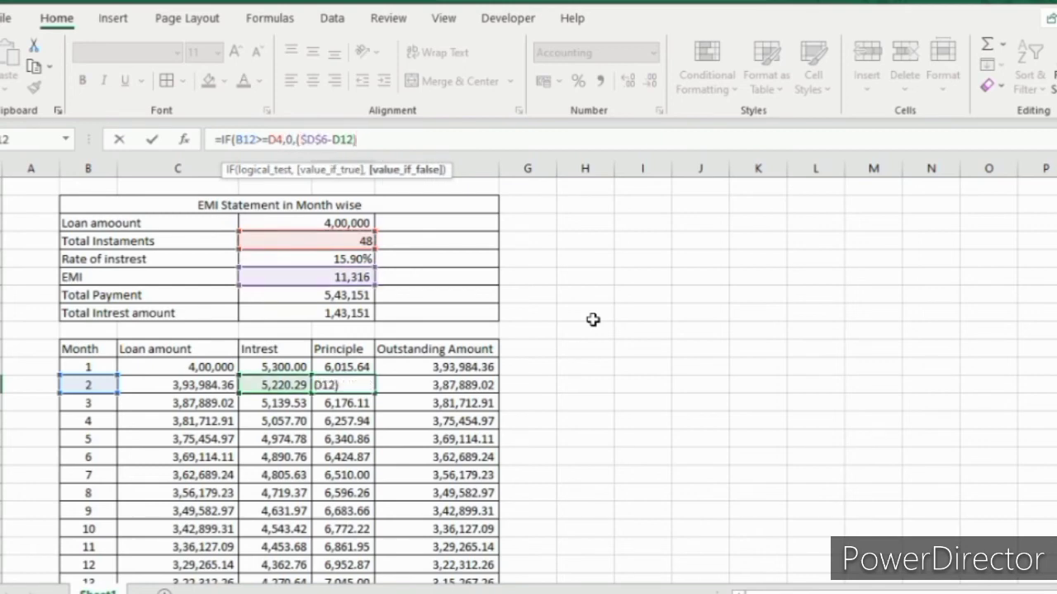
text())
key(Return)
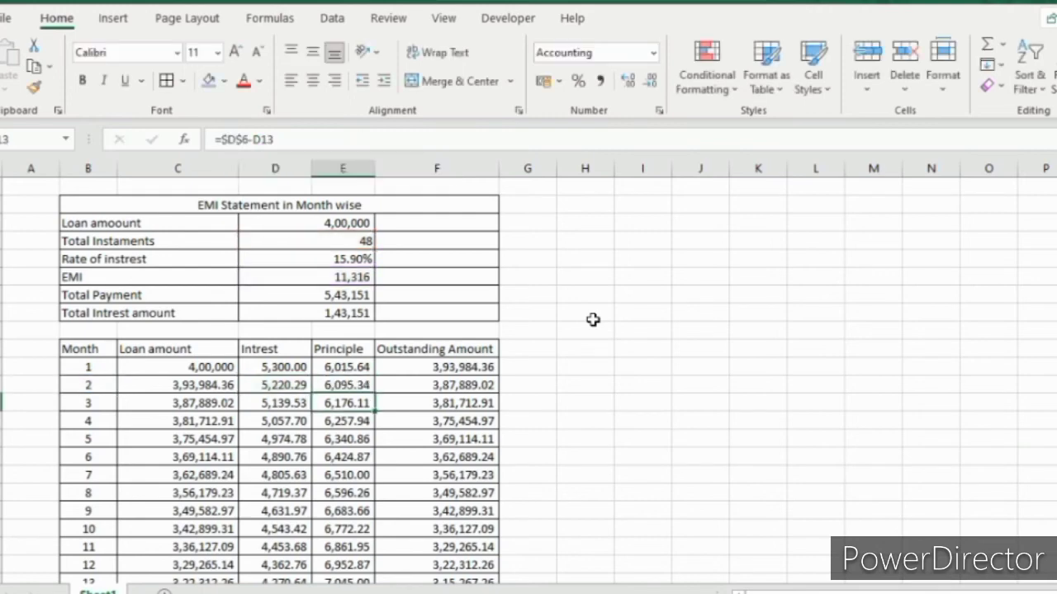
Step: Make the instalment count reference absolute in the second month's loan amount formula, giving =IF(B12>=$D$4,0,F11) in C12
key(Up)
key(Left)
key(Left)
key(Left)
key(Left)
key(Right)
key(Right)
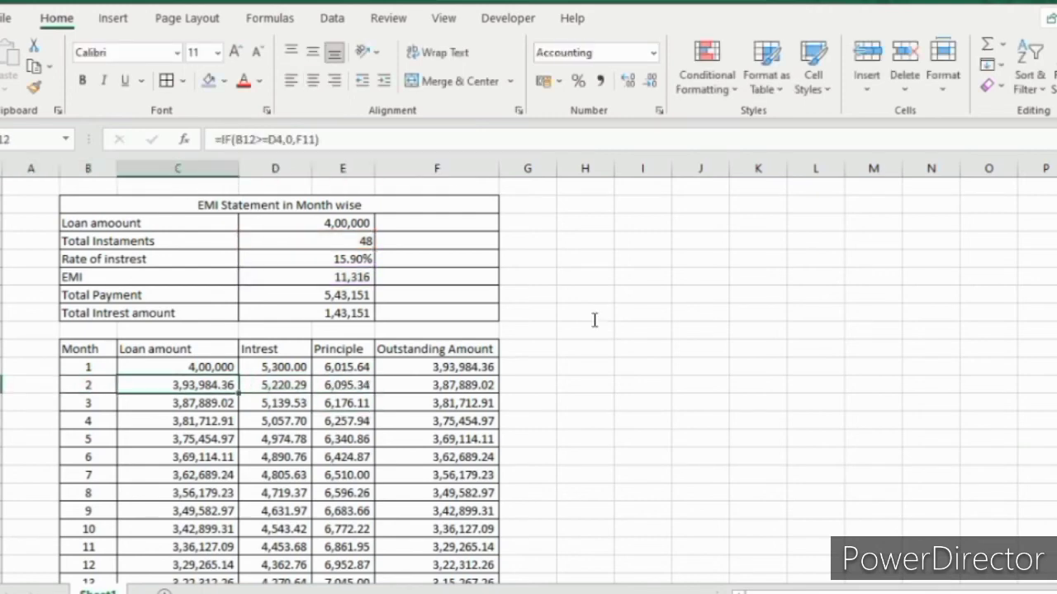
key(F2)
key(Left)
key(Left)
key(Left)
key(Left)
key(Left)
key(Left)
key(Left)
key(Left)
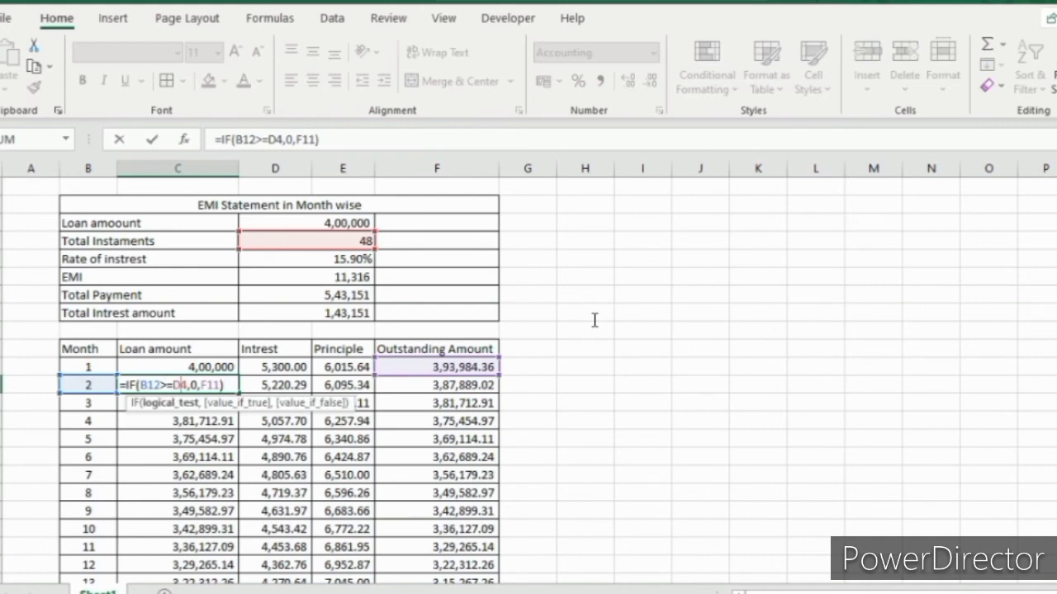
key(F4)
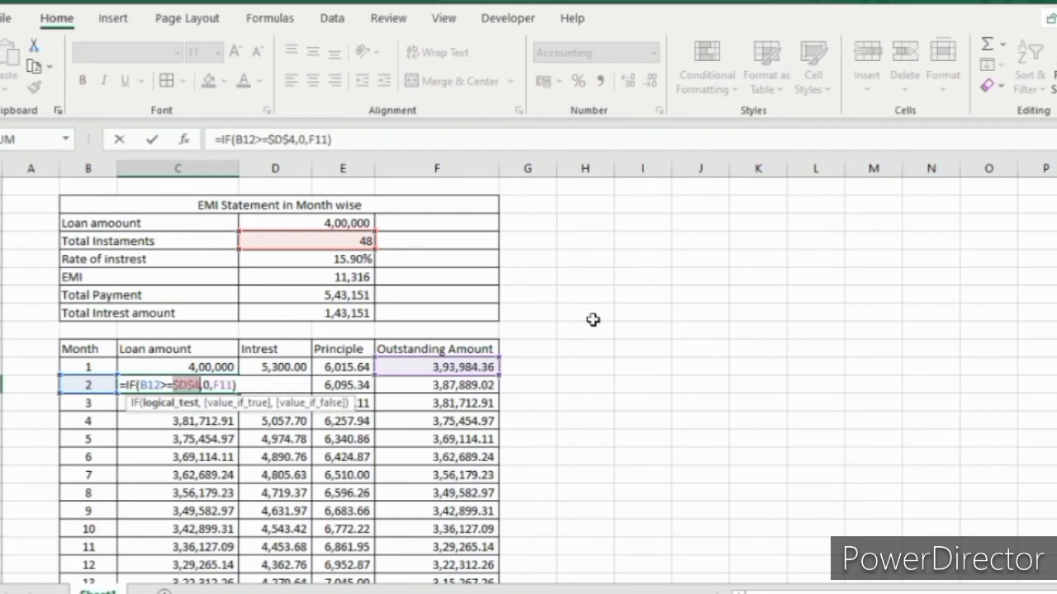
key(Return)
Step: Make the D4 reference absolute in the second month's interest formula, giving =IF(B12>=$D$4,0,(C12*$D$5/12)) in D12
key(Up)
key(Right)
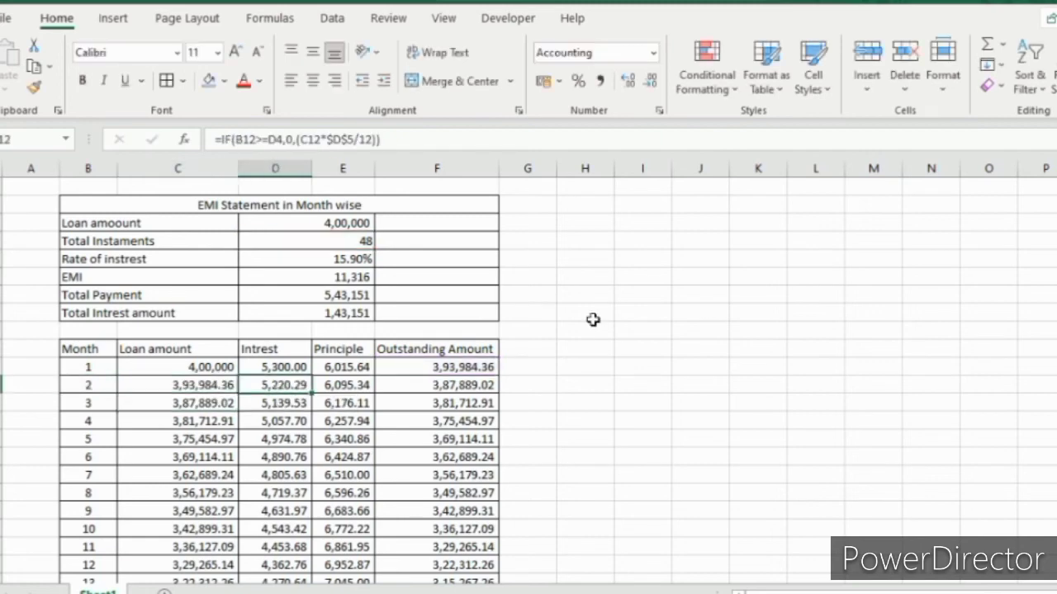
key(F2)
key(Left)
key(Left)
key(Left)
key(Left)
key(Left)
key(Left)
key(Left)
key(Left)
key(Left)
key(Left)
key(Left)
key(Left)
key(Left)
key(Left)
key(Left)
key(Left)
key(Left)
key(Left)
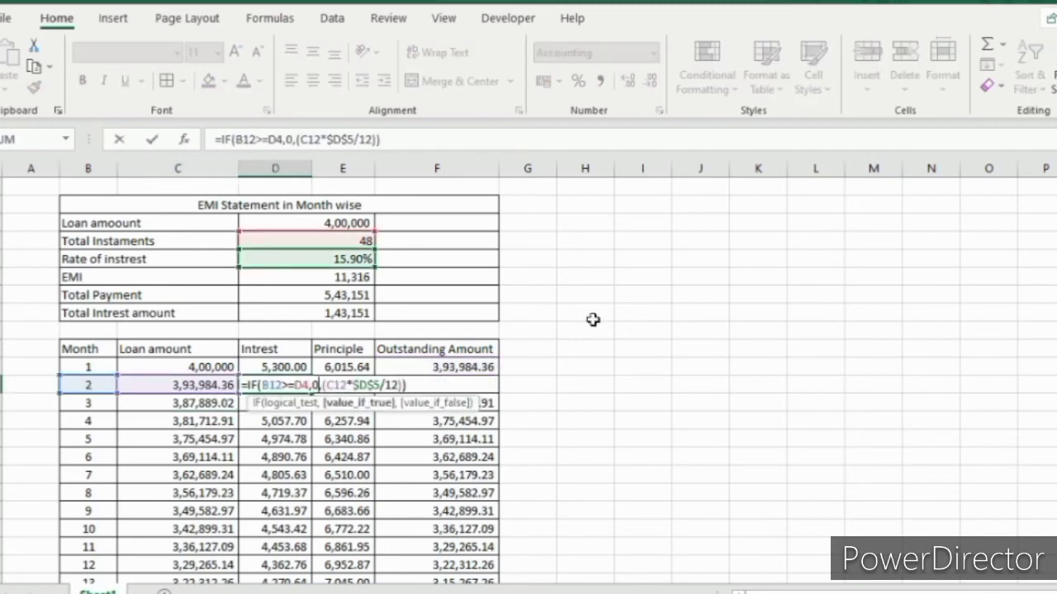
key(F4)
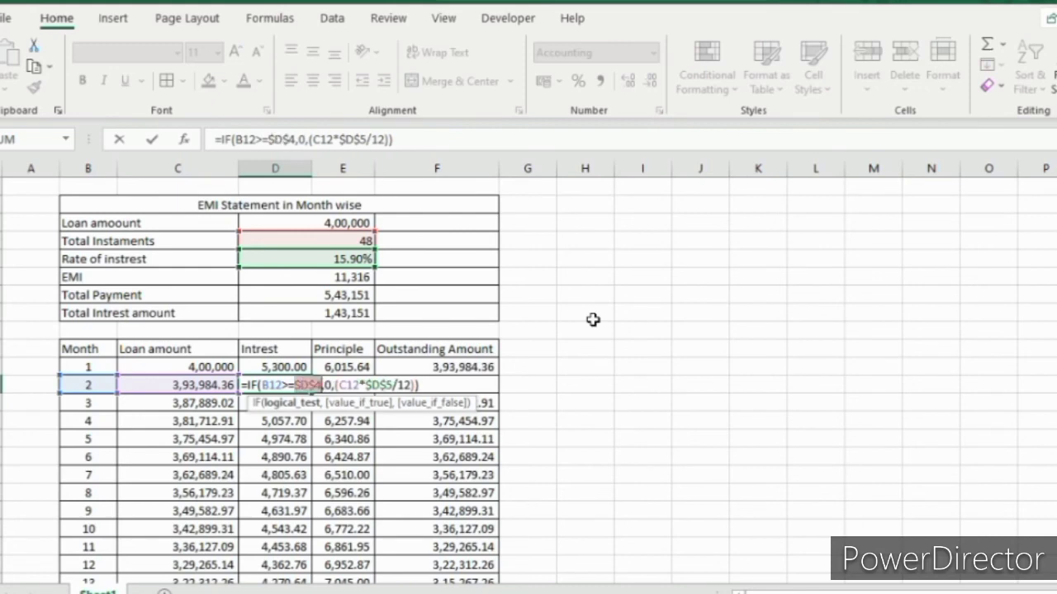
key(Return)
Step: Lock the D4 reference as $D$4 in the second month's principal formula in E12
key(Up)
key(Right)
key(F2)
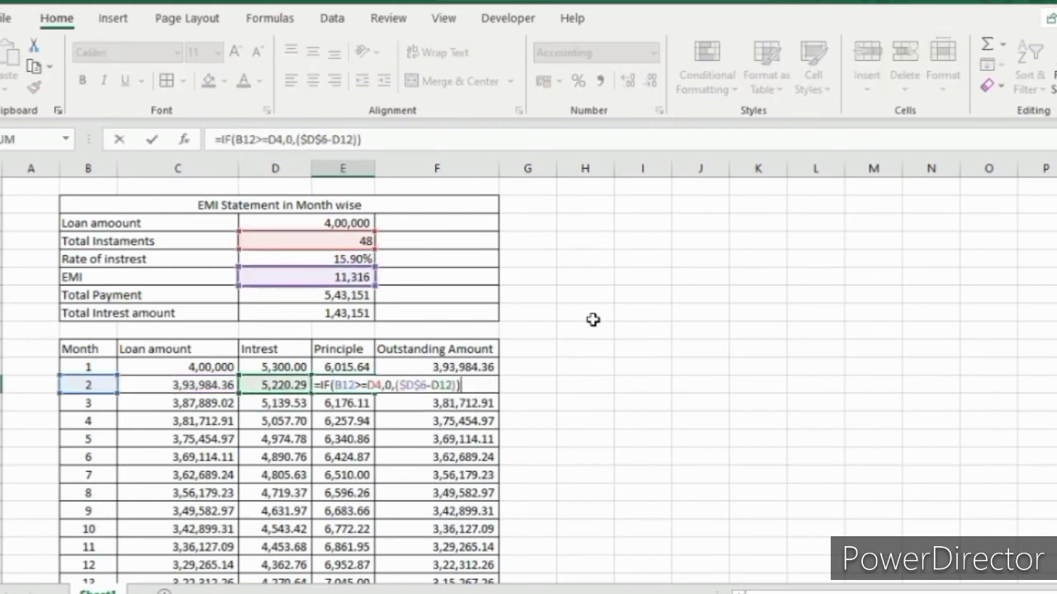
key(Left)
key(Left)
key(Left)
key(Left)
key(Left)
key(Left)
key(Left)
key(Left)
key(Left)
key(Left)
key(Left)
key(Left)
key(Left)
key(Left)
key(Left)
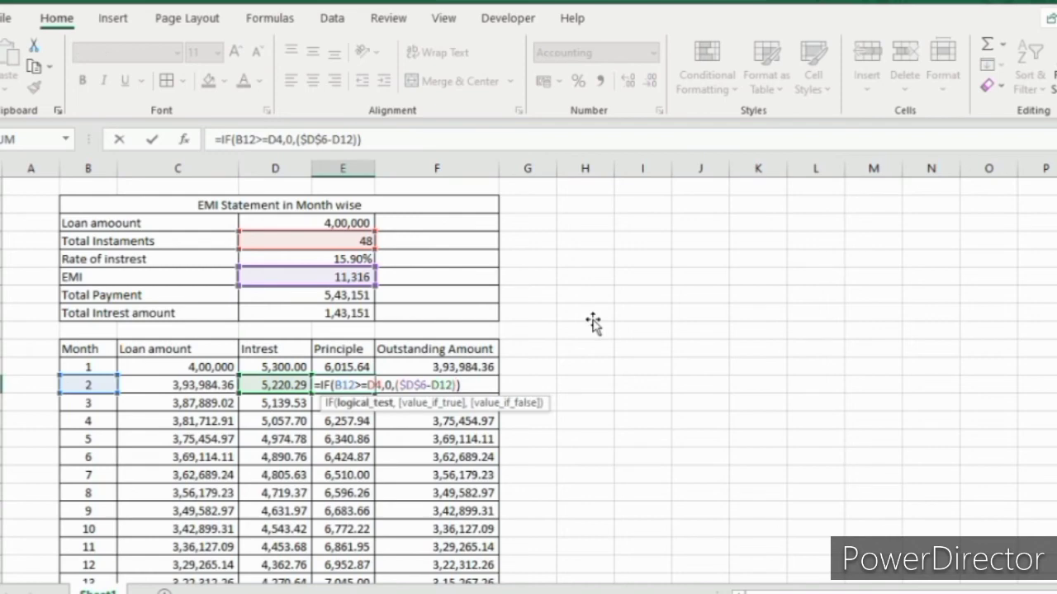
key(F4)
key(Return)
Step: Fill the month 2 formulas in C12:F12 down through the month 54 row, row 64
key(Up)
key(Left)
key(Left)
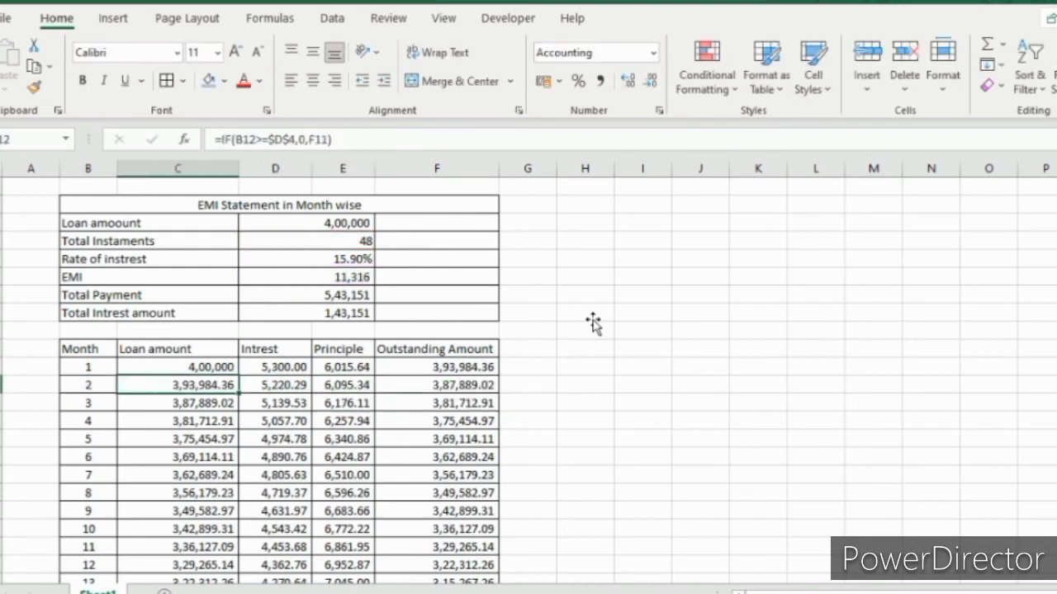
key(shift+Right)
key(shift+Right)
key(shift+Right)
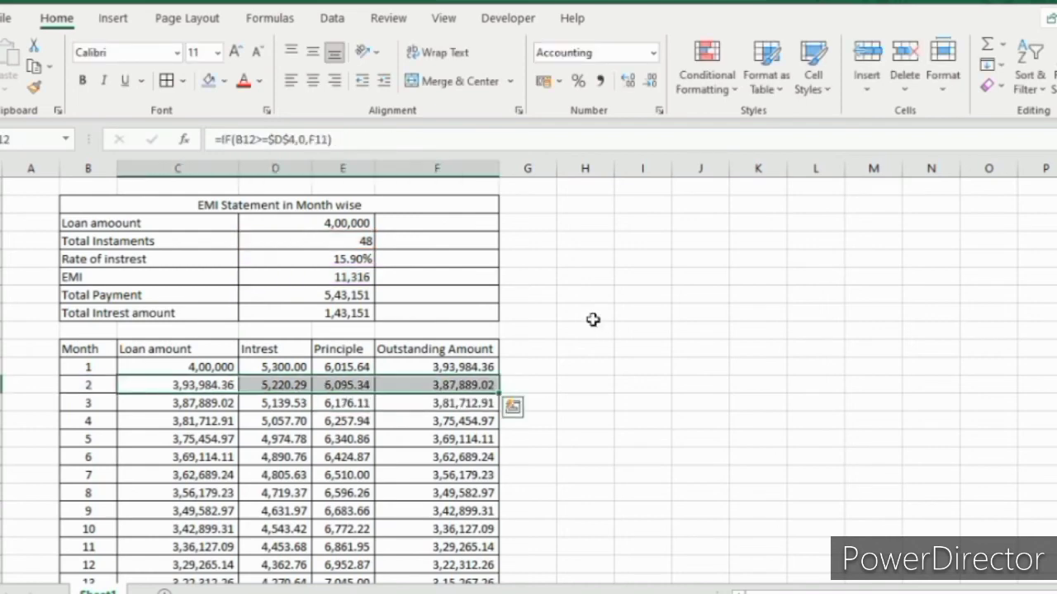
key(Down)
key(Up)
key(shift+Right)
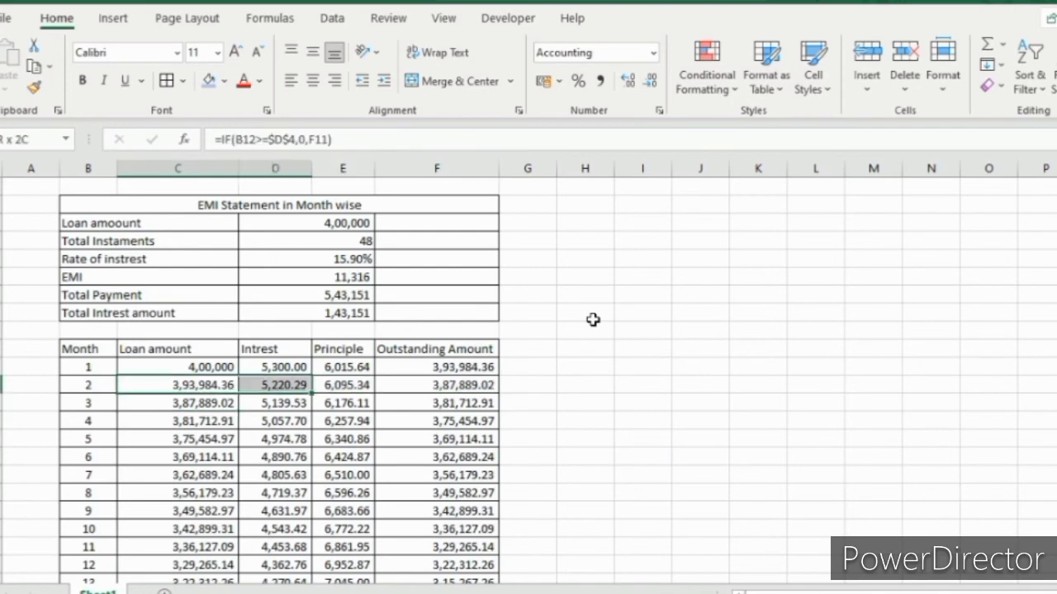
key(shift+Right)
key(shift+Right)
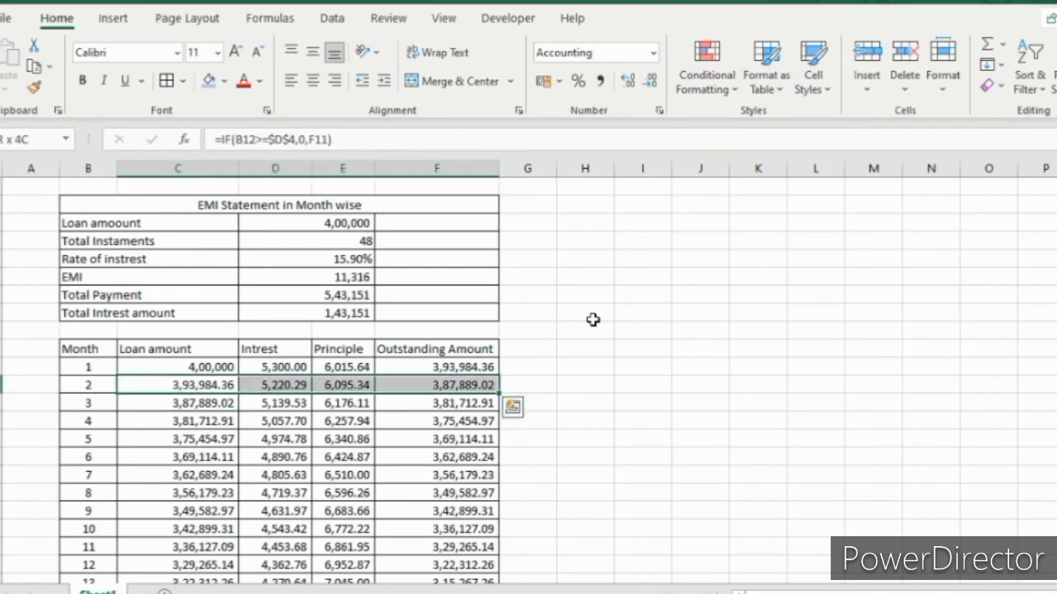
key(ctrl+shift+Down)
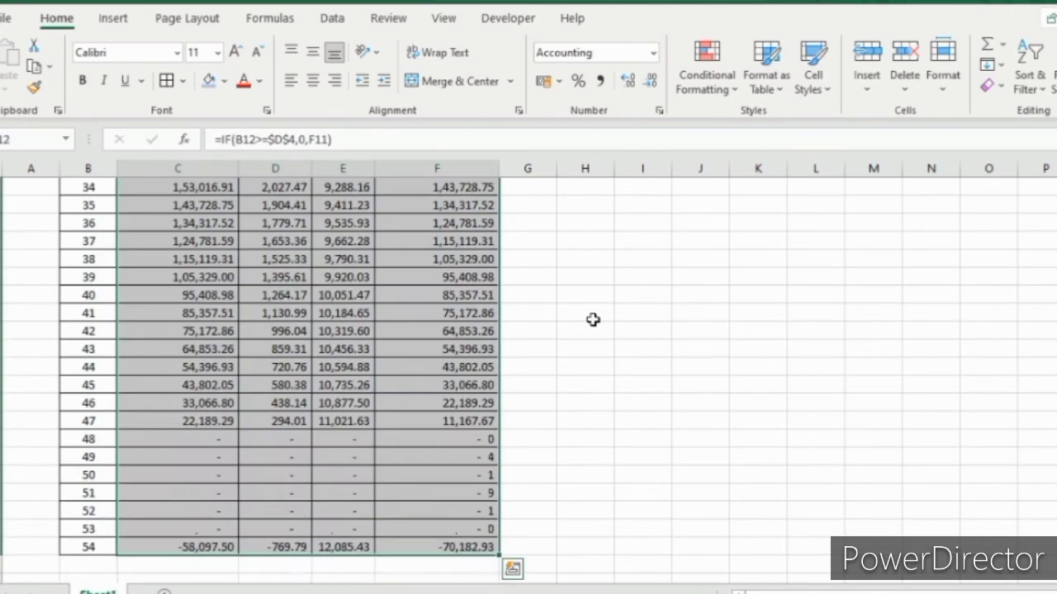
key(ctrl+d)
Step: Examine the filled statement's last rows, comparing the month 47 and month 48 loan amount cells
key(Up)
key(Up)
key(Down)
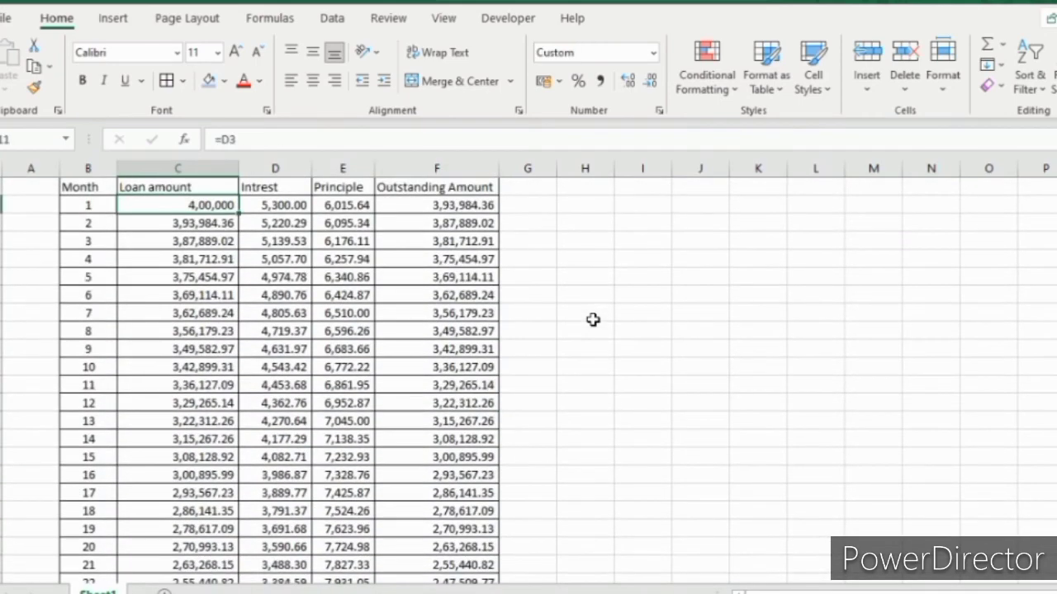
key(ctrl+Down)
key(Up)
key(Up)
key(Up)
key(Up)
key(Up)
key(Up)
key(Up)
key(Up)
key(Up)
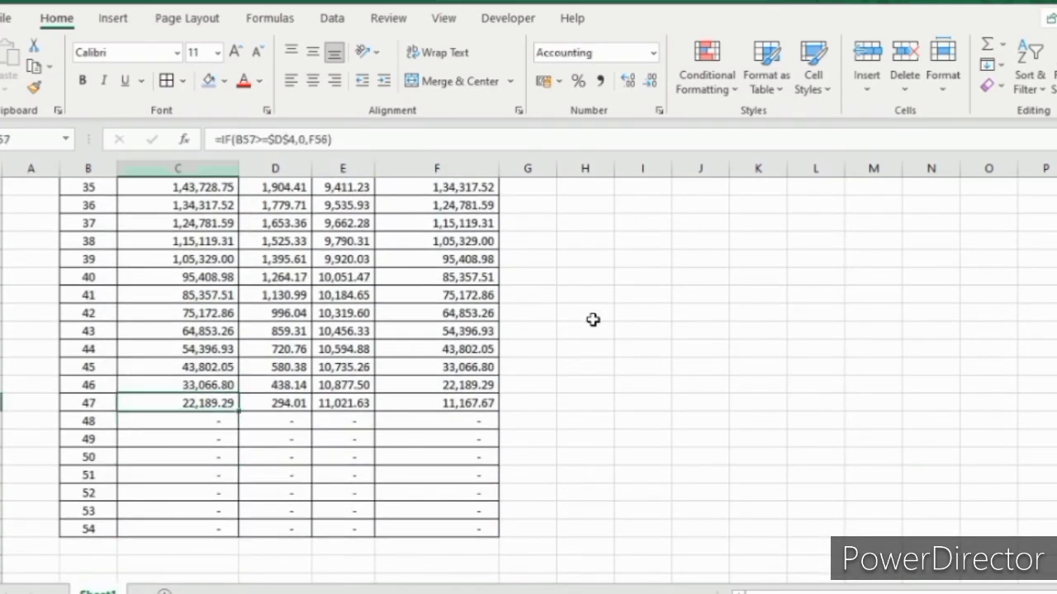
key(Down)
key(Left)
key(Right)
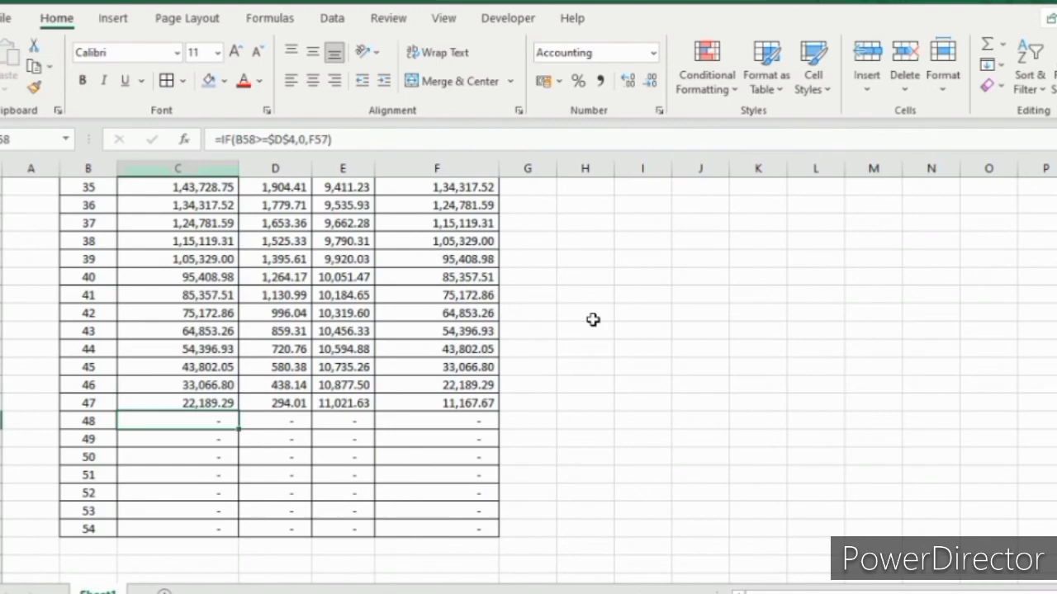
Step: Add 1 to the instalment count in the C12 loan amount condition, giving =IF(B12>=$D$4+1,0,F11)
key(ctrl+Up)
key(ctrl+Up)
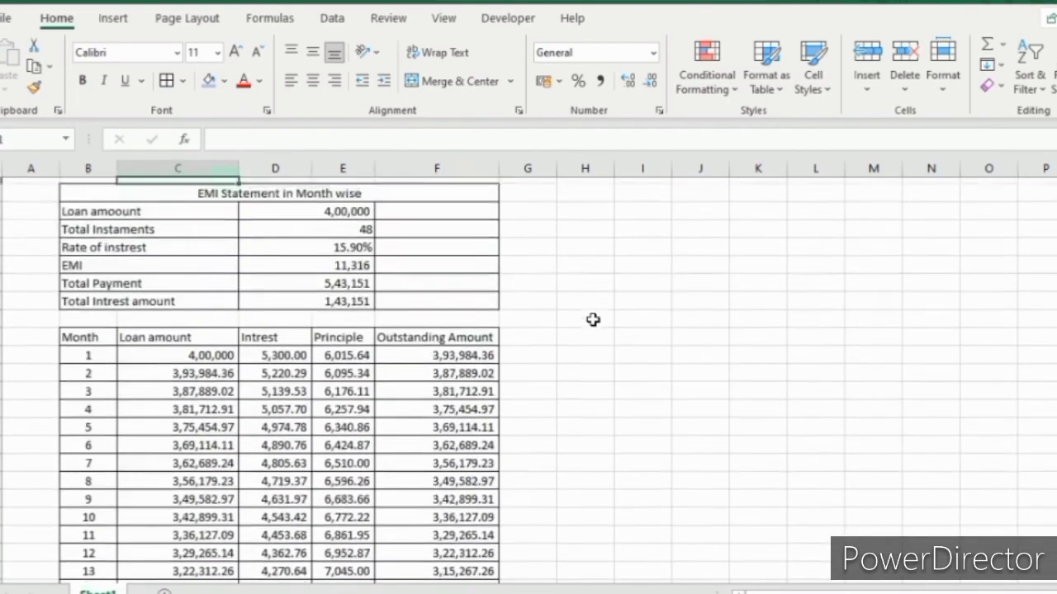
key(Down)
key(Down)
key(Down)
key(Down)
key(Down)
key(Down)
key(Down)
key(Down)
key(Down)
key(Down)
key(Down)
key(Down)
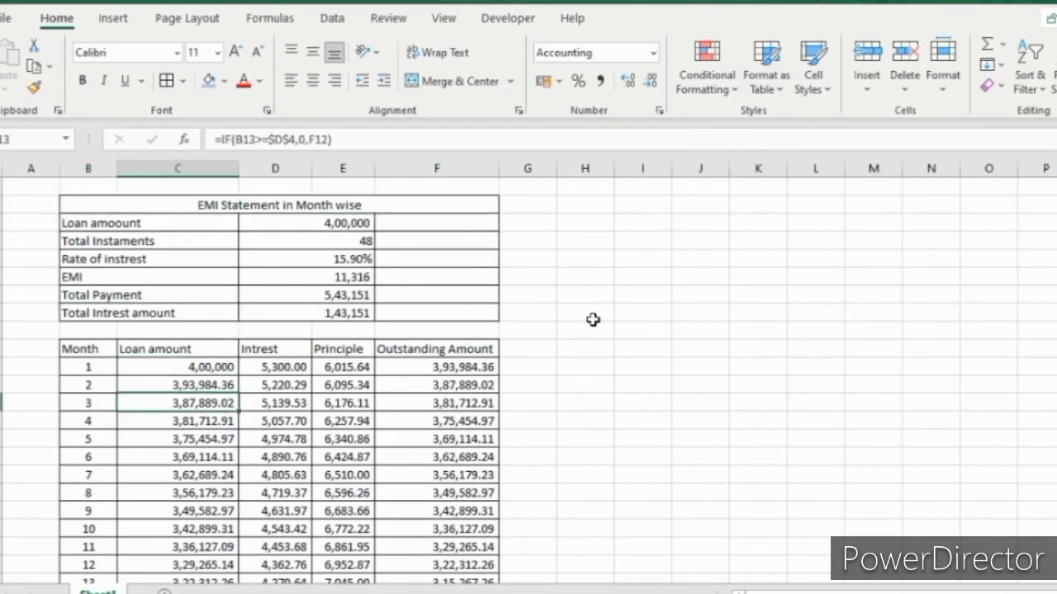
key(Up)
key(F2)
key(Left)
key(Left)
key(Left)
key(Left)
key(Left)
key(Left)
key(Left)
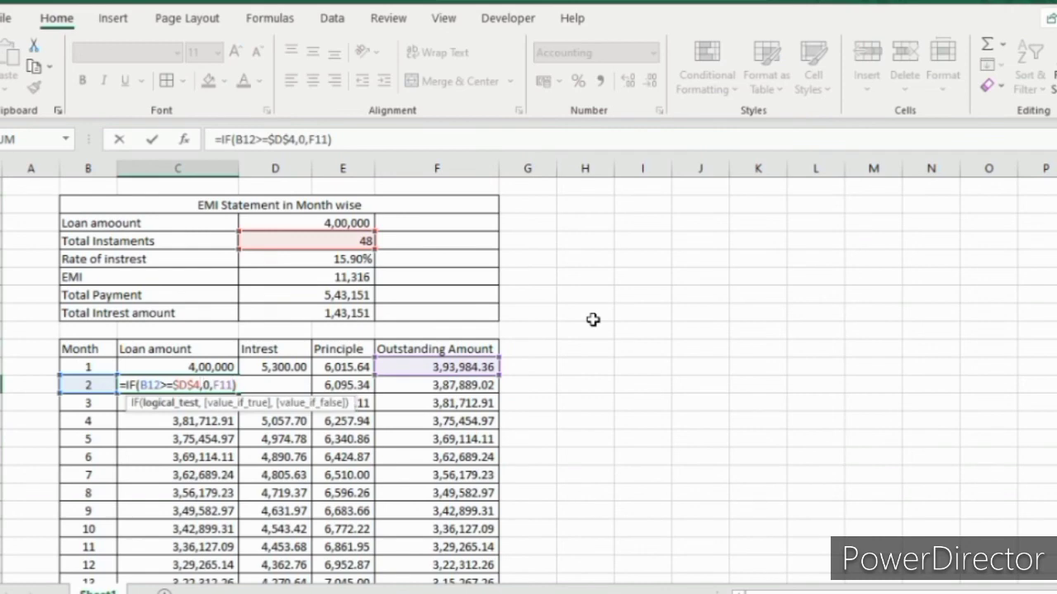
text(+1)
key(Return)
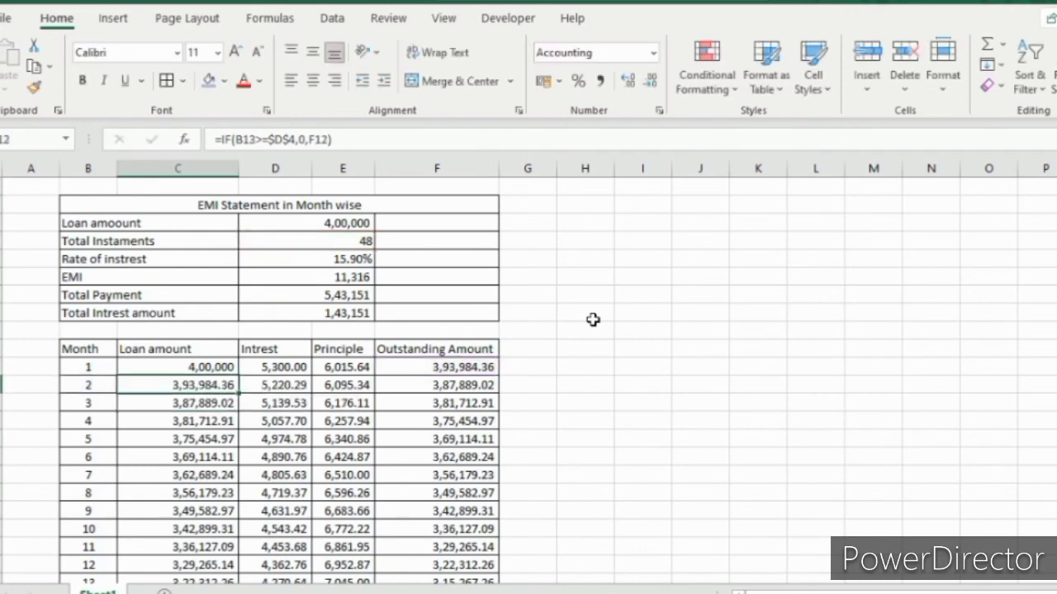
Step: Add 1 to the instalment count in the D12 interest condition, giving =IF(B12>=$D$4+1,0,(C12*$D$5/12))
key(Right)
key(F2)
key(Left)
key(Left)
key(Left)
key(Left)
key(Left)
key(Left)
key(Left)
key(Left)
key(Left)
key(Left)
key(Left)
key(Left)
key(Left)
key(Left)
key(Left)
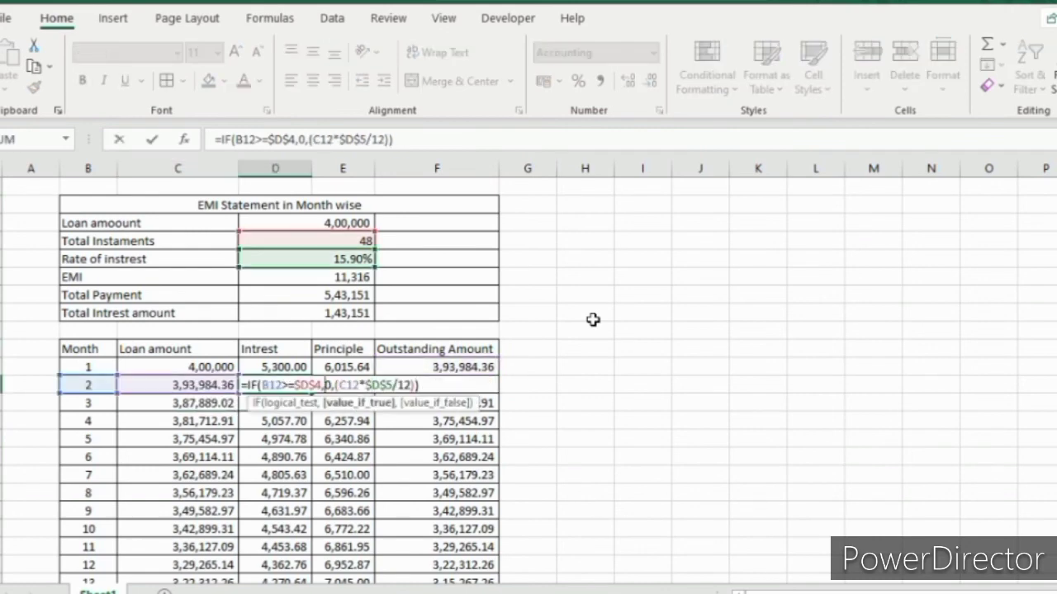
text(+1)
key(Return)
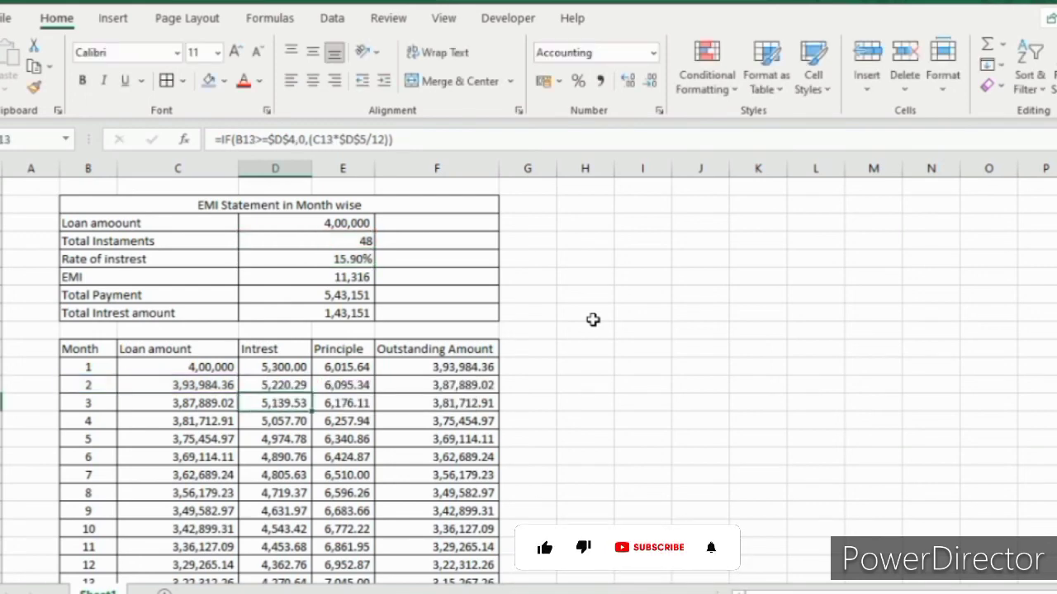
Step: Add 1 to the instalment count in the E12 principle condition, giving =IF(B12>=$D$4+1,0,($D$6-D12))
key(Up)
key(Right)
key(F2)
key(Left)
key(Left)
key(Left)
key(Left)
key(Left)
key(Left)
key(Left)
key(Left)
key(Left)
key(Left)
key(Left)
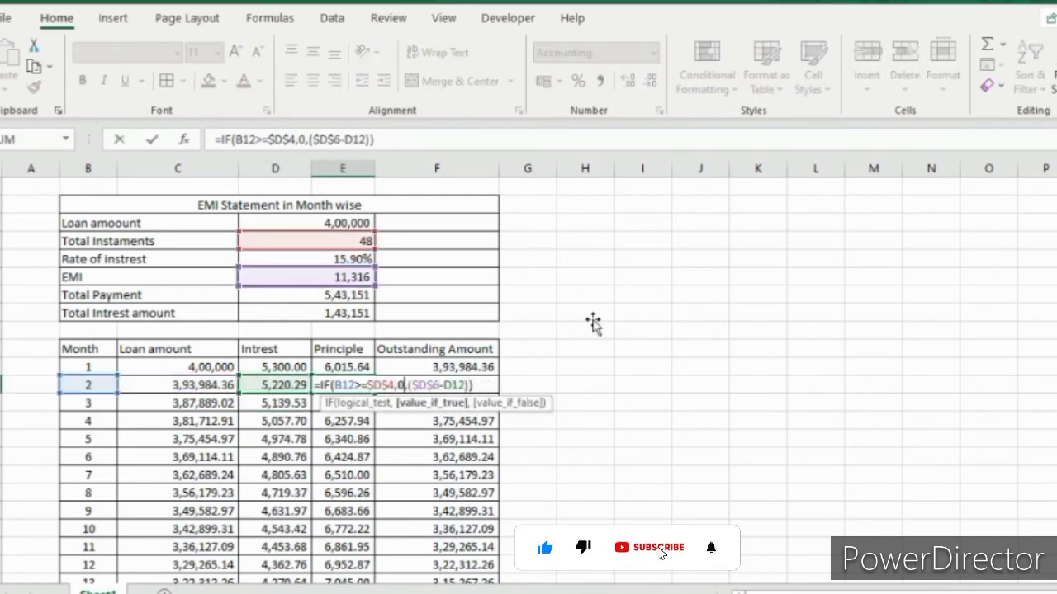
key(Left)
key(Left)
text(+)
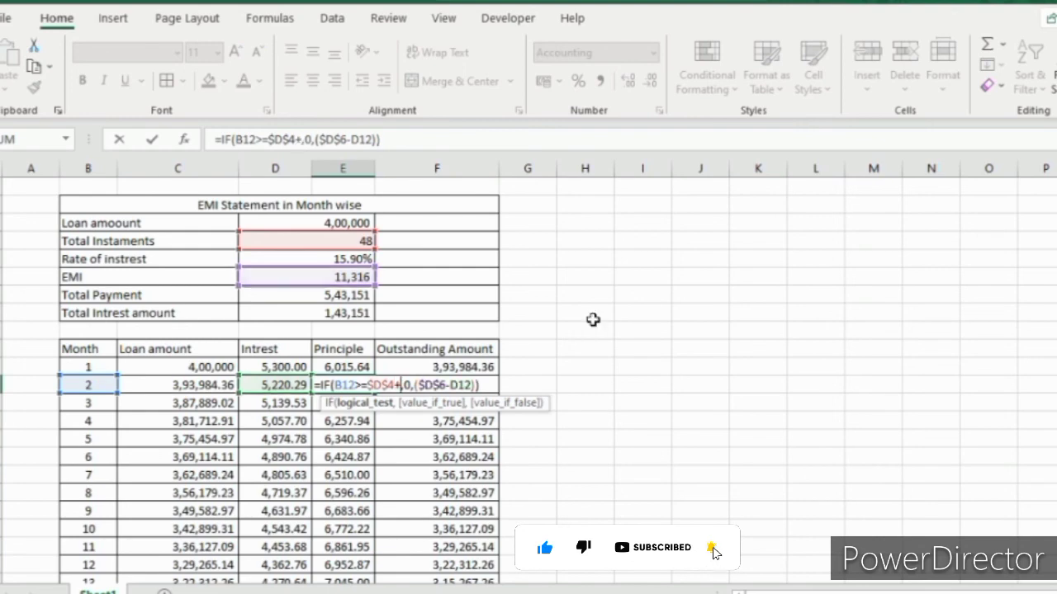
text(1)
key(Return)
Step: Fill the corrected month 2 formulas in C12:F12 down through the month 54 row and check the month 48 row
key(Up)
key(Left)
key(shift+Left)
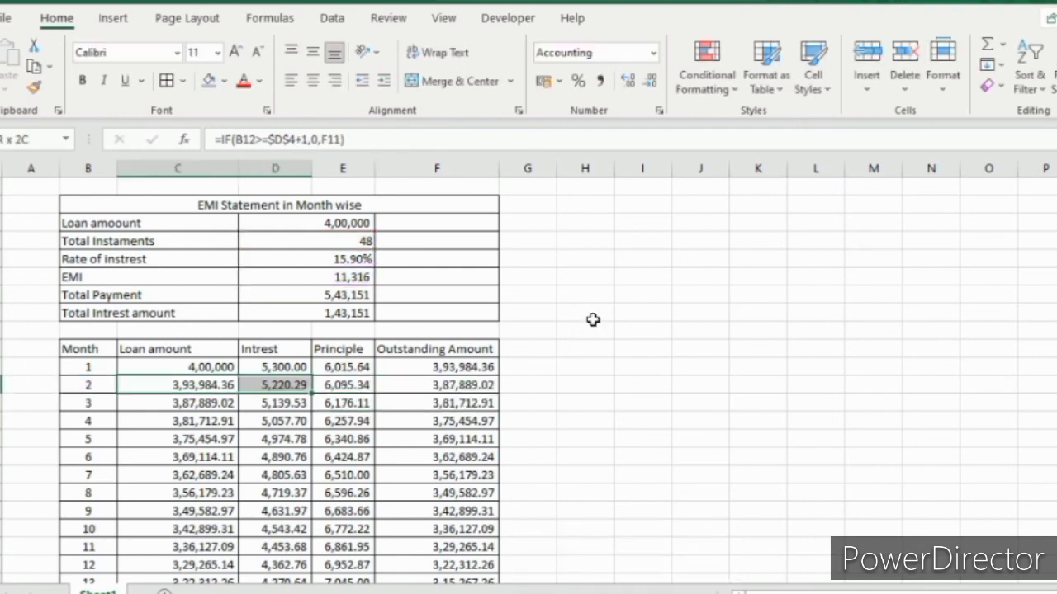
key(shift+Right)
key(shift+Right)
key(ctrl+shift+Down)
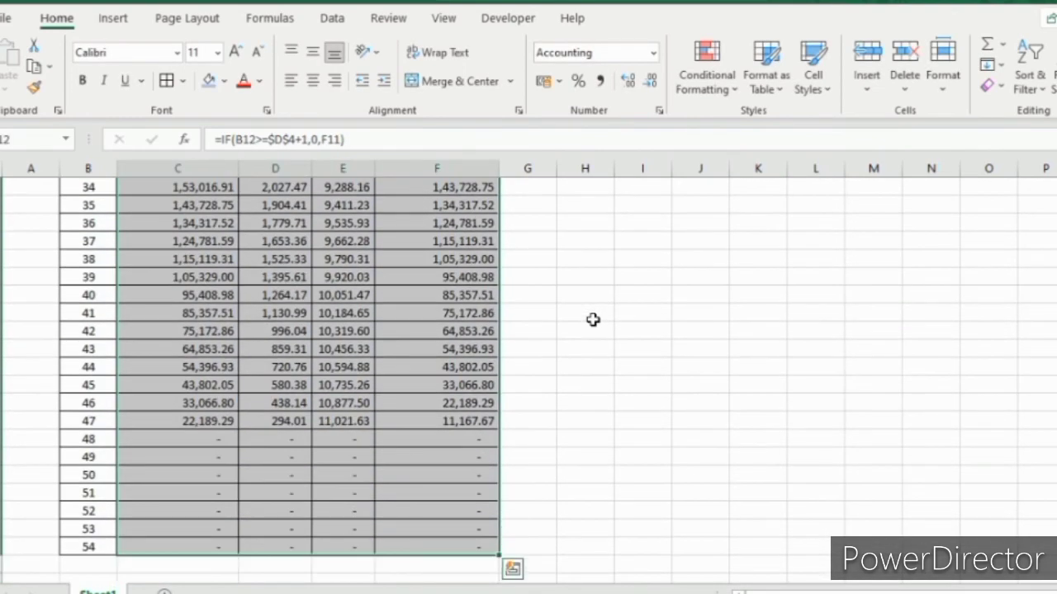
key(ctrl+d)
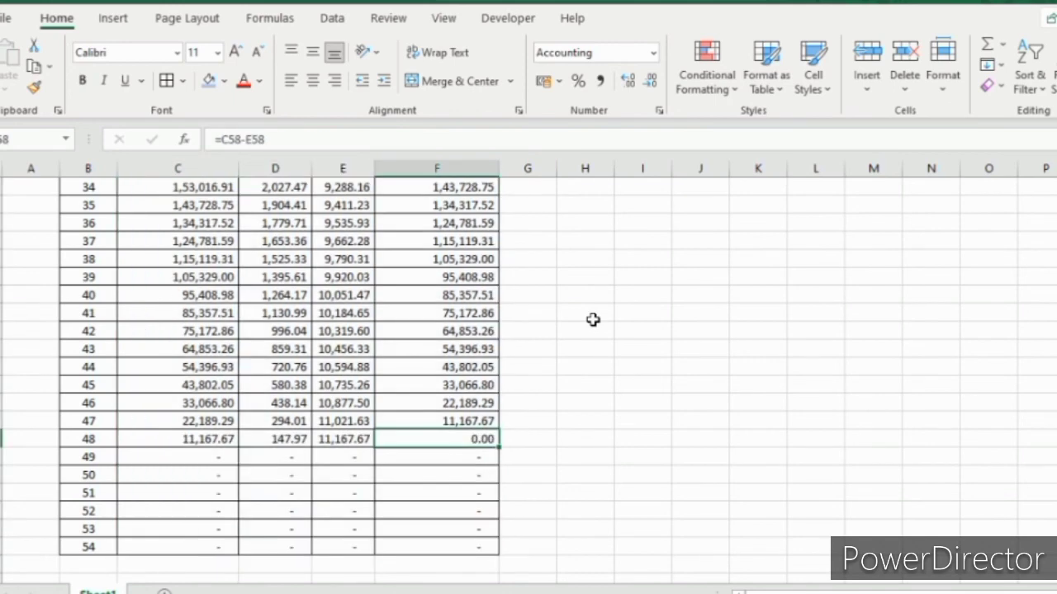
key(shift+space)
key(Left)
key(Right)
key(Left)
key(Left)
key(Left)
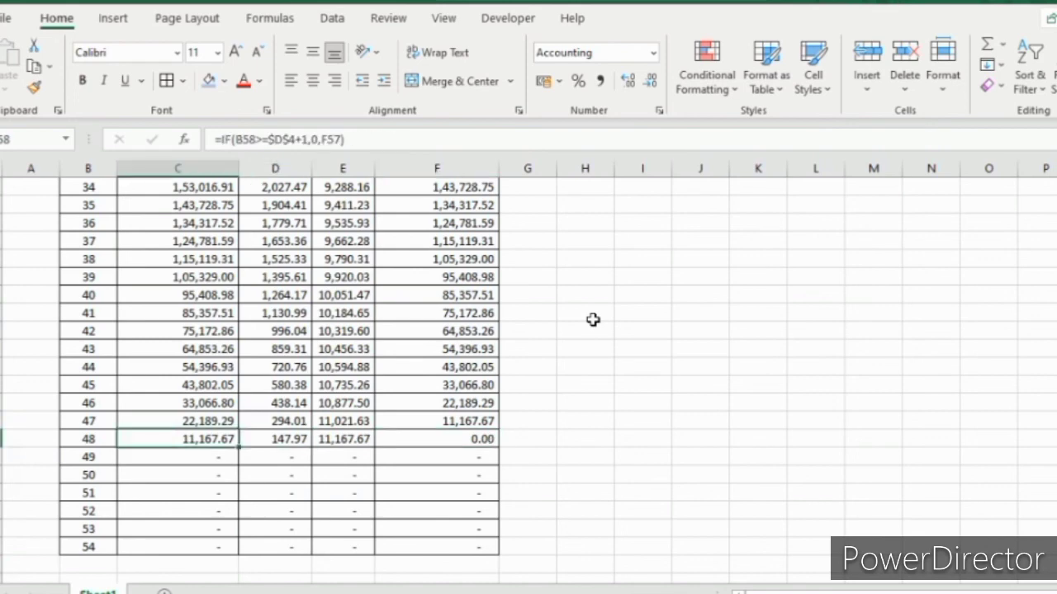
Step: Set the total instalments in D4 to 50
key(ctrl+Up)
key(ctrl+Up)
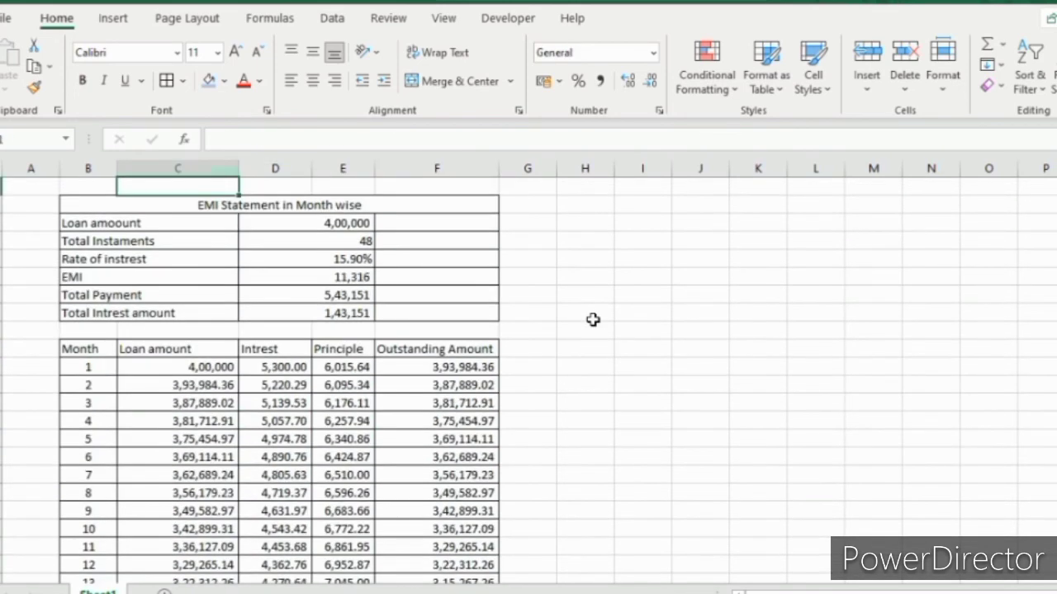
key(Down)
key(Down)
key(Down)
key(Right)
text(50)
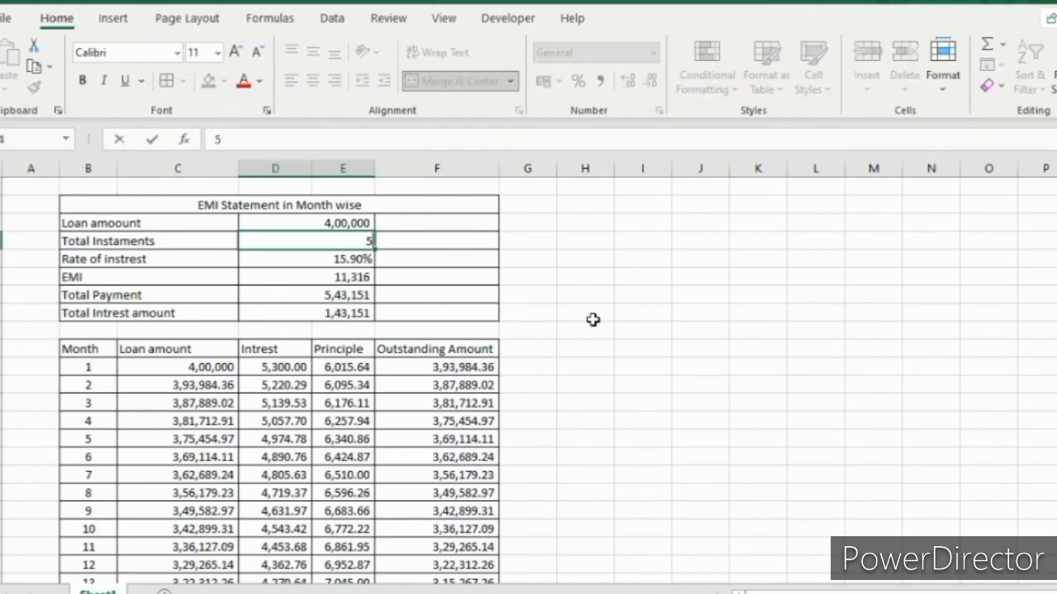
key(Return)
key(Down)
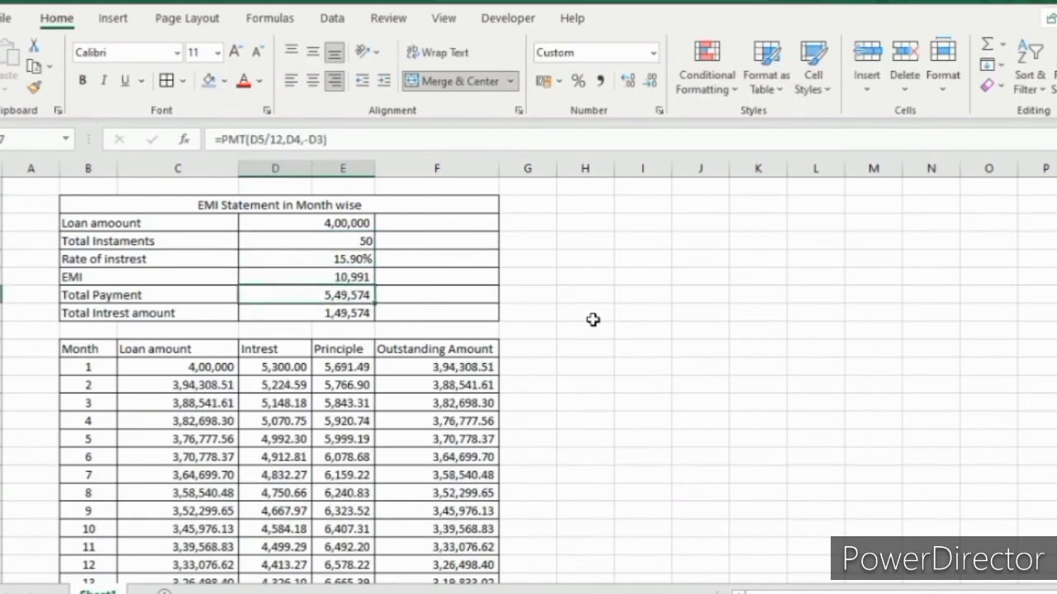
Step: Examine the statement's last rows to check the amounts around month 50
key(Down)
key(Down)
key(Down)
key(Down)
key(ctrl+Down)
key(Down)
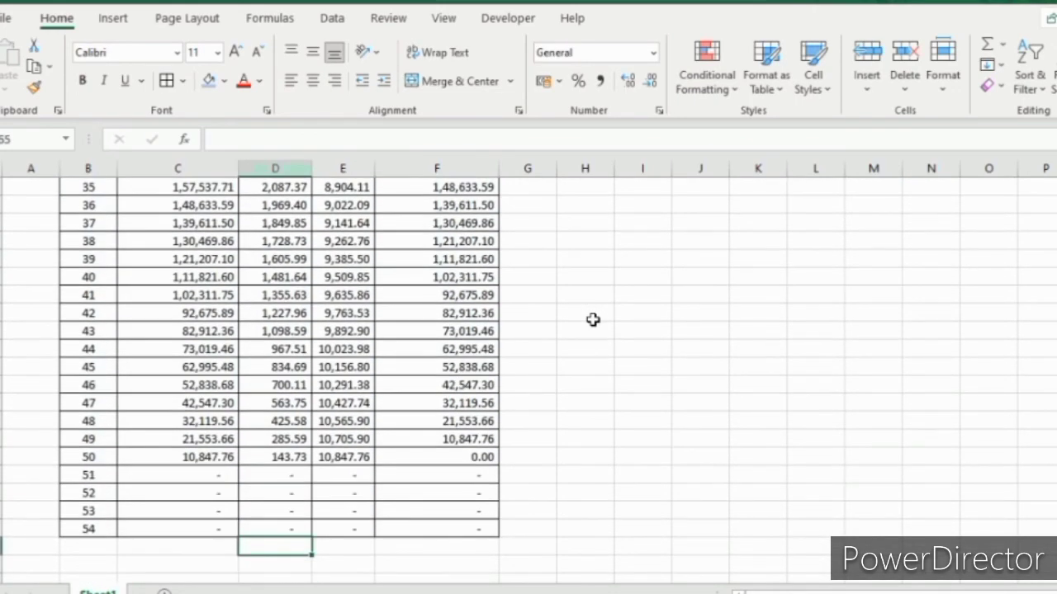
key(Up)
key(Up)
key(Up)
key(Up)
key(Up)
key(Up)
key(Up)
key(ctrl+Up)
key(ctrl+Up)
key(ctrl+Up)
key(ctrl+Up)
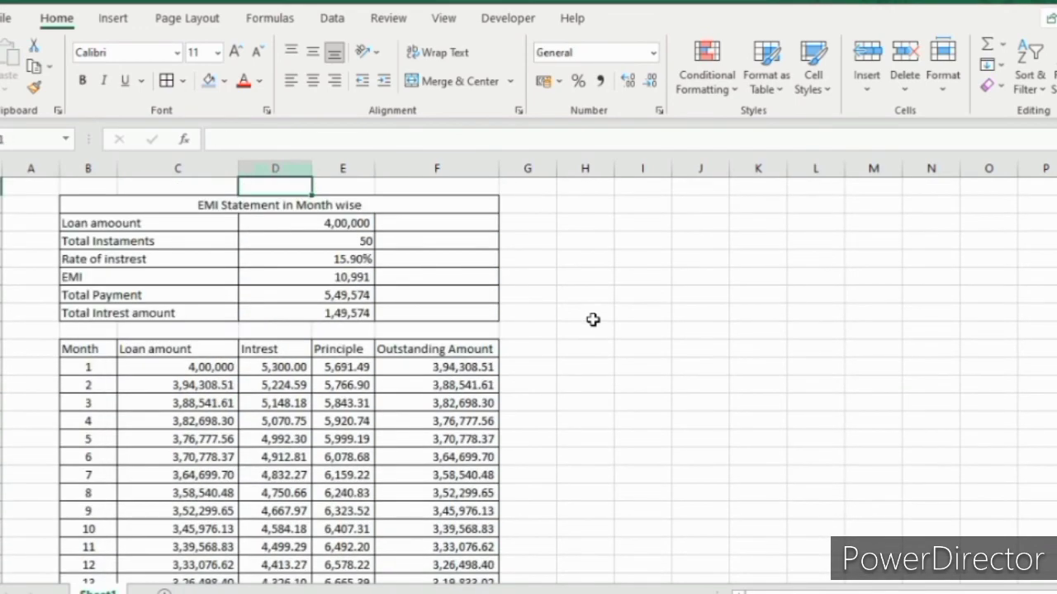
key(Down)
key(Down)
key(Down)
key(Down)
key(Down)
key(Down)
key(Down)
key(Down)
key(Down)
key(Left)
key(Left)
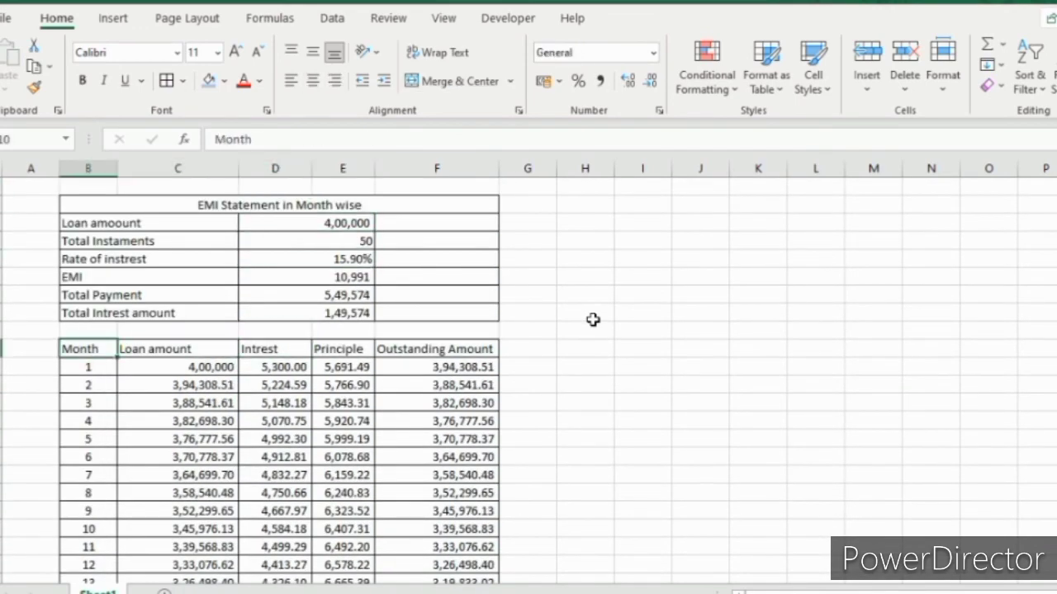
key(ctrl+shift+Right)
key(ctrl+shift+Right)
key(ctrl+Left)
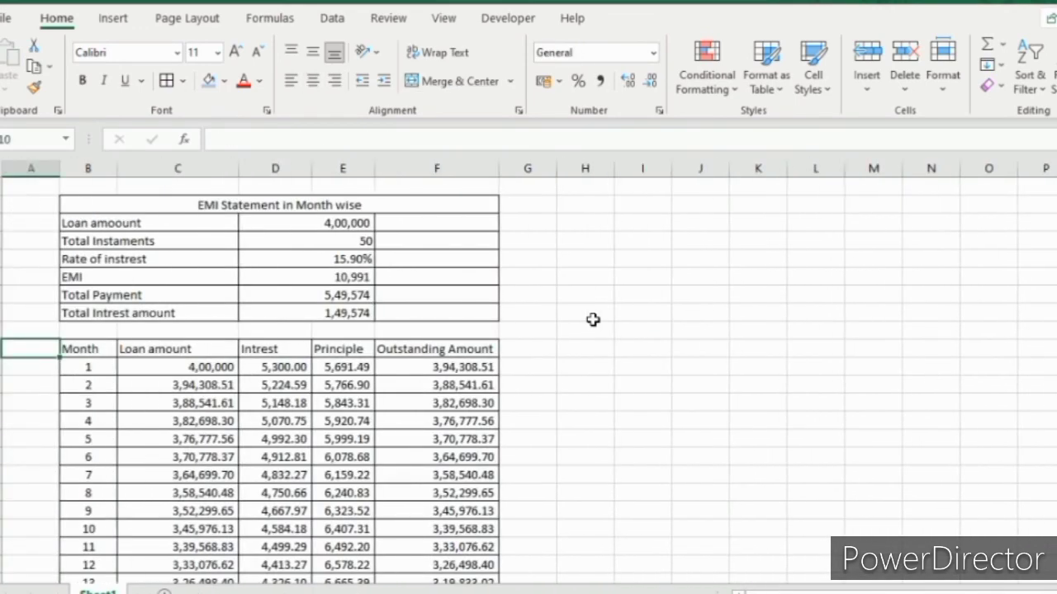
Step: Turn off the display of gridlines on the sheet
key(ctrl+a)
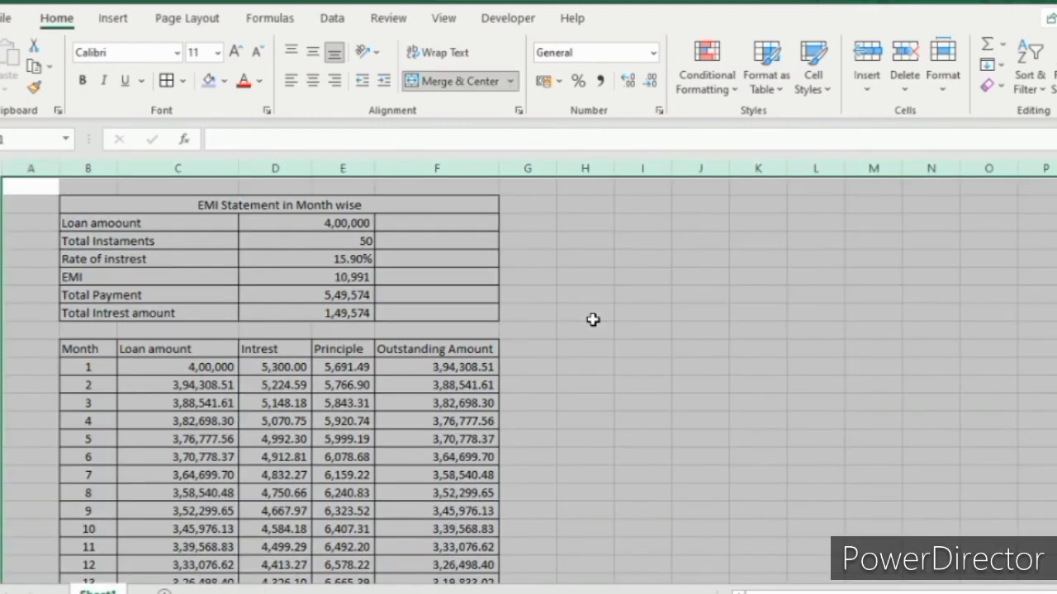
key(alt+w)
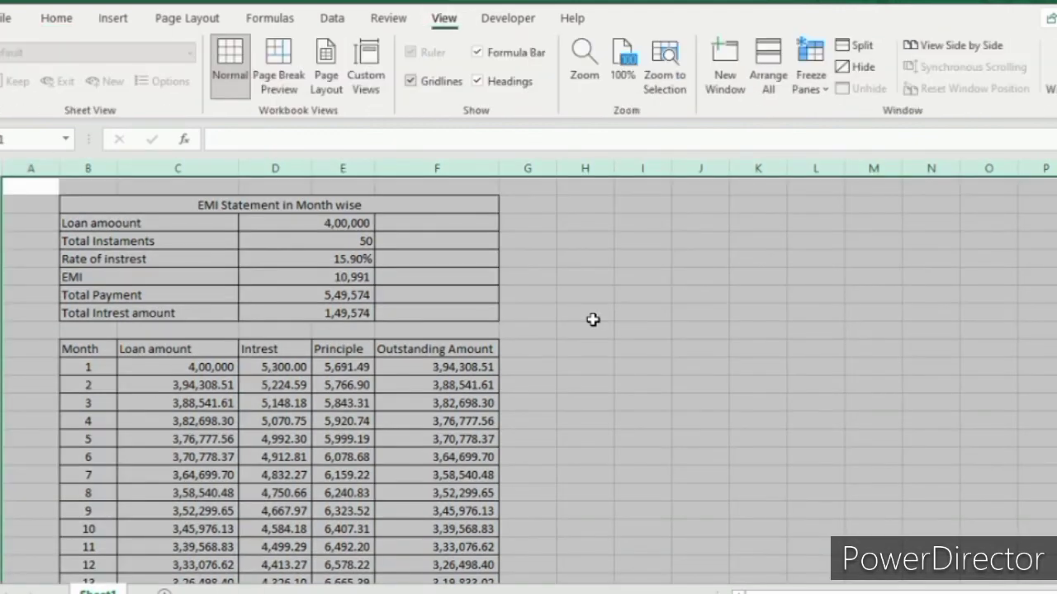
key(alt+w)
key(v)
key(g)
Step: Shade the statement's header row B10:F10, from Month to Outstanding Amount, with the light blue fill colour
click(178, 350)
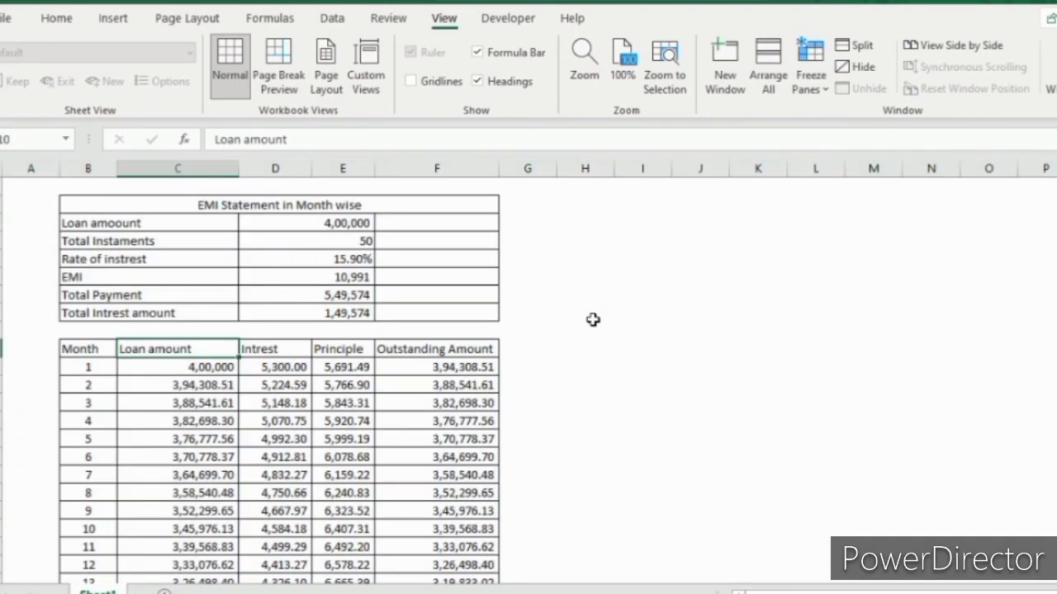
drag(88, 349, 437, 349)
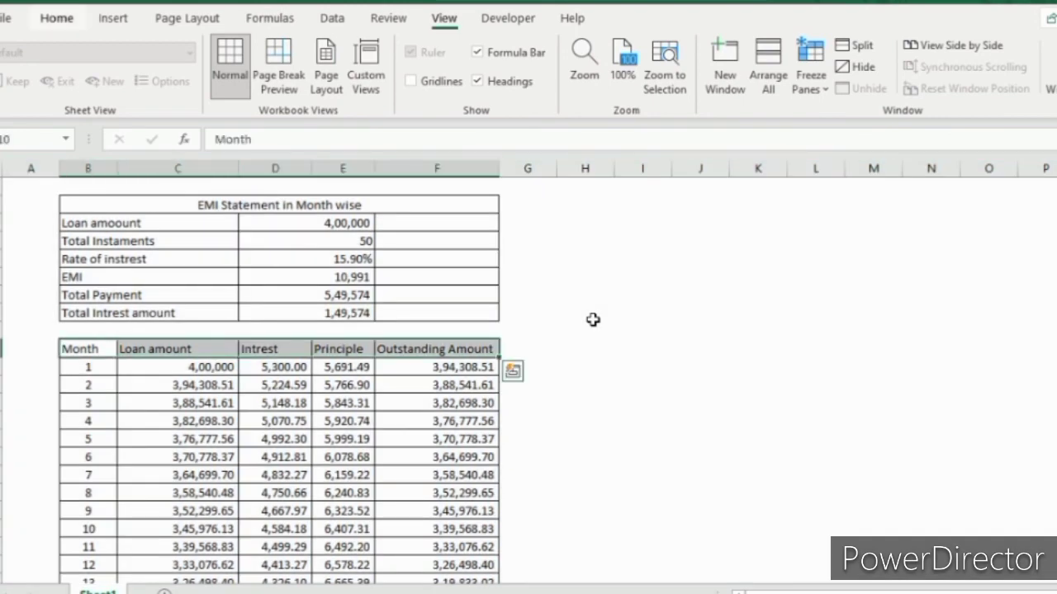
key(alt+h)
click(209, 81)
Step: Apply the same light blue fill to the merged title cell "EMI Statement in Month wise"
key(Up)
key(Up)
key(Up)
key(Up)
key(Up)
key(Up)
key(Up)
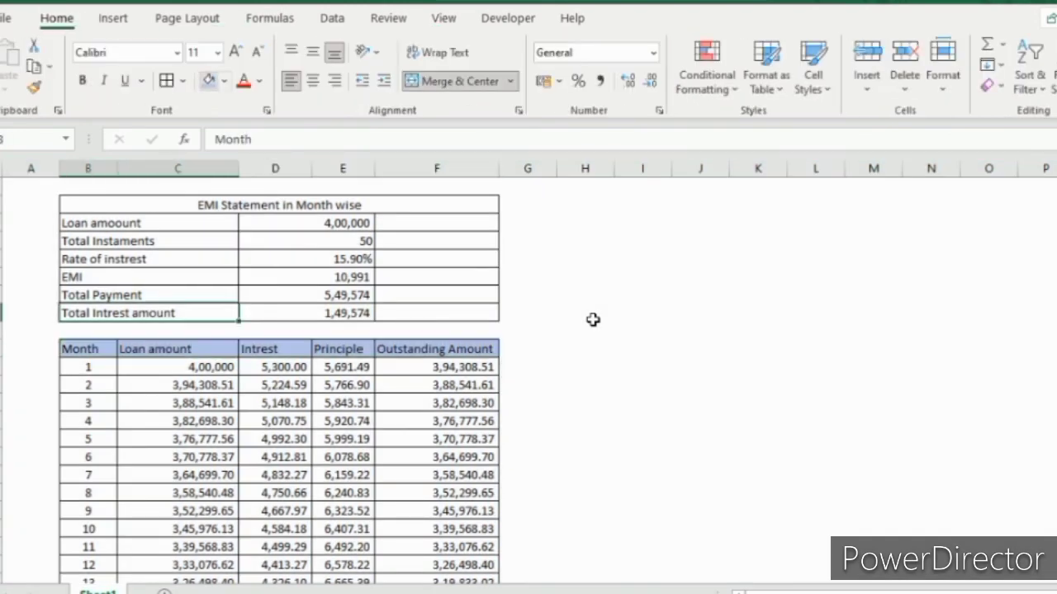
key(Up)
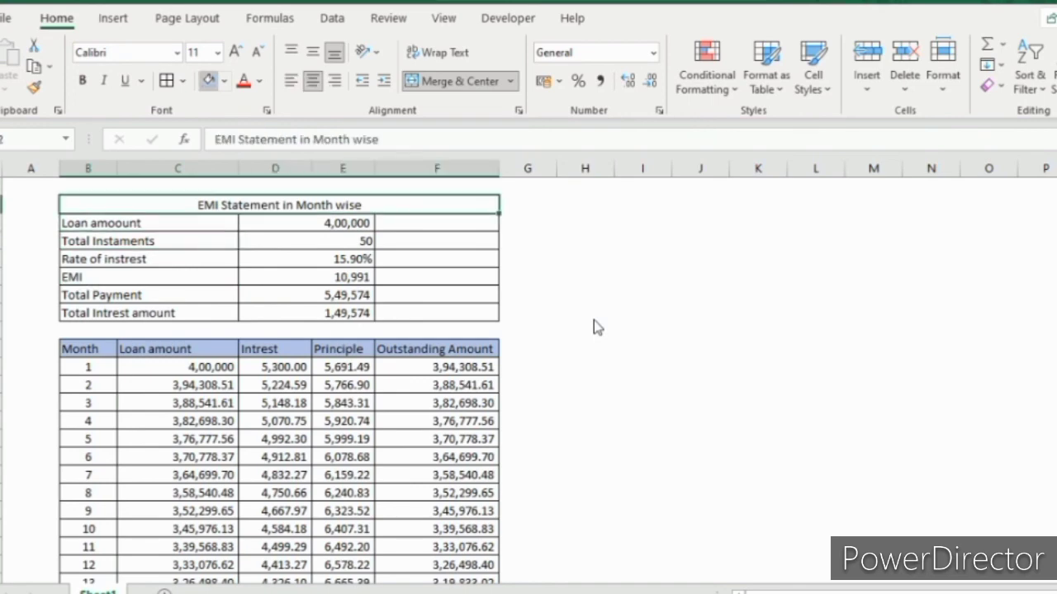
click(209, 81)
Step: Examine the bottom of the statement, looking at the interest cells from month 50 to month 54
key(Down)
key(Down)
key(Down)
key(Down)
key(Down)
key(Down)
key(Down)
key(Down)
key(Down)
key(Down)
key(Down)
key(Right)
key(Right)
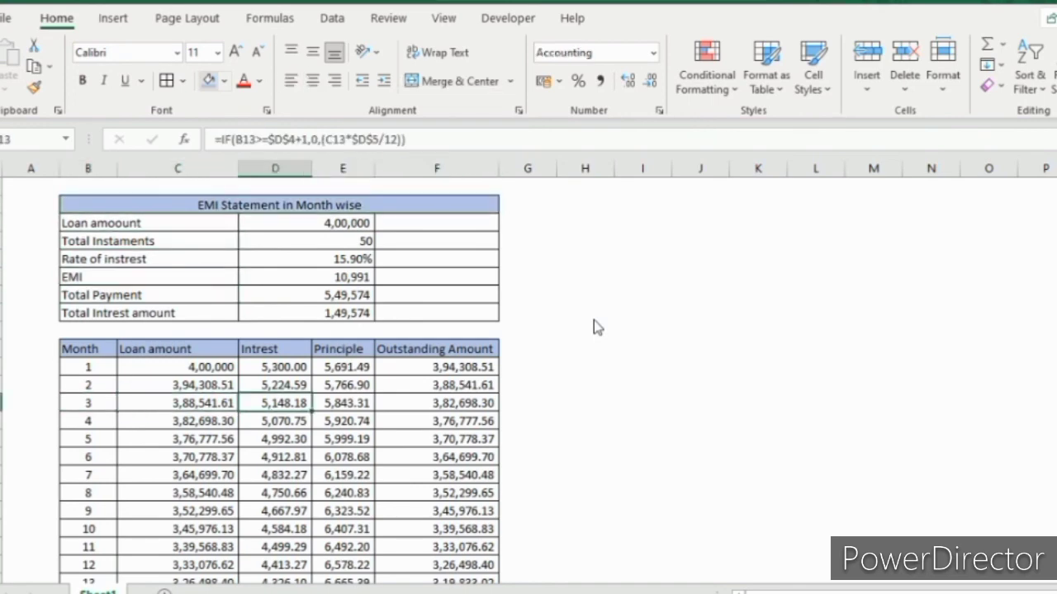
key(ctrl+Down)
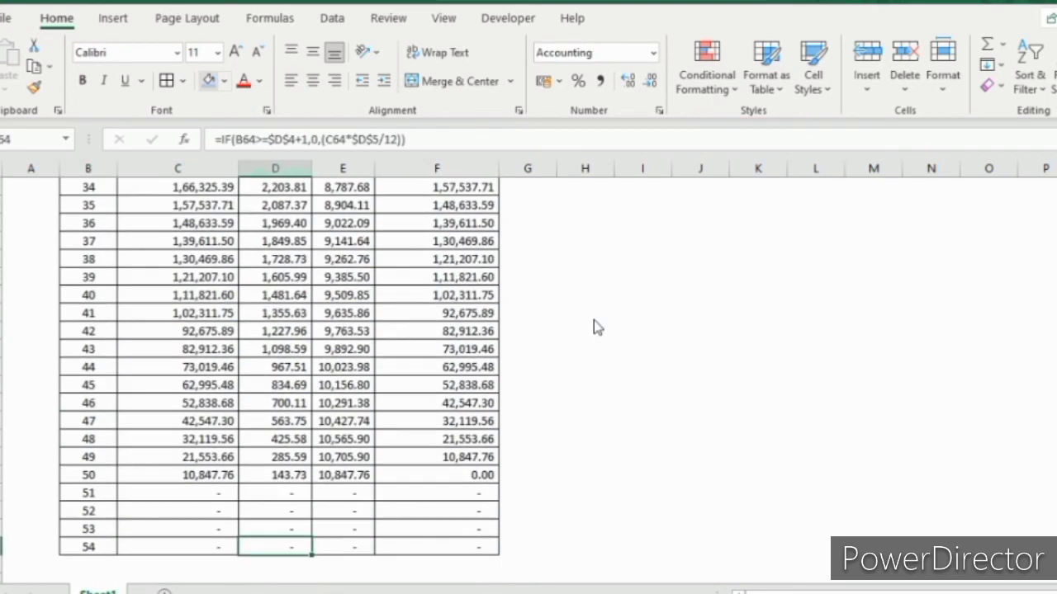
key(Up)
key(Up)
key(Up)
key(Up)
Step: Set the total instalments in D4 to 60
key(ctrl+Up)
key(ctrl+Up)
key(ctrl+Up)
key(Down)
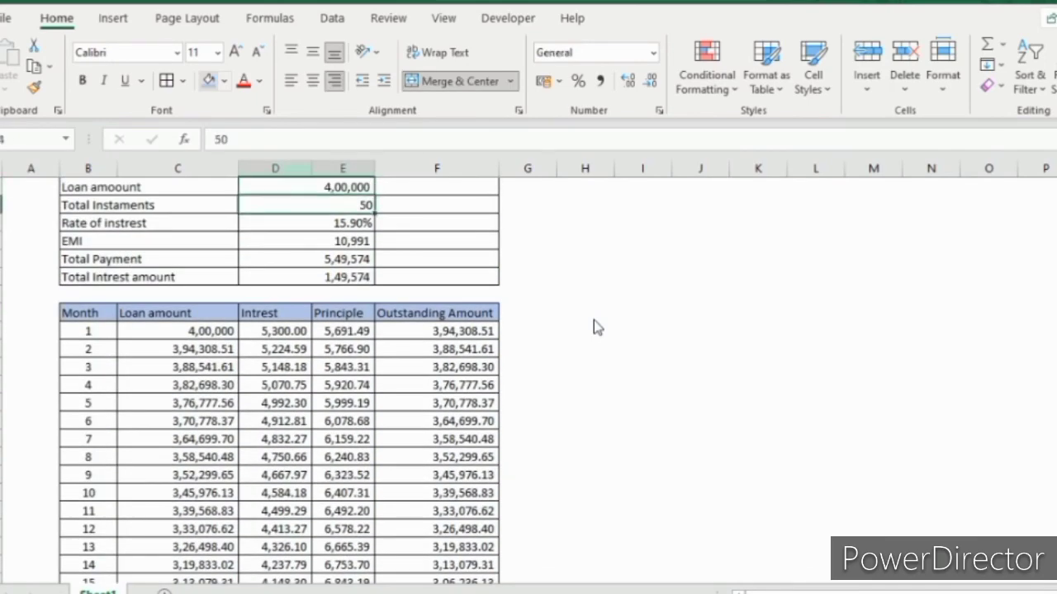
text(60)
key(Return)
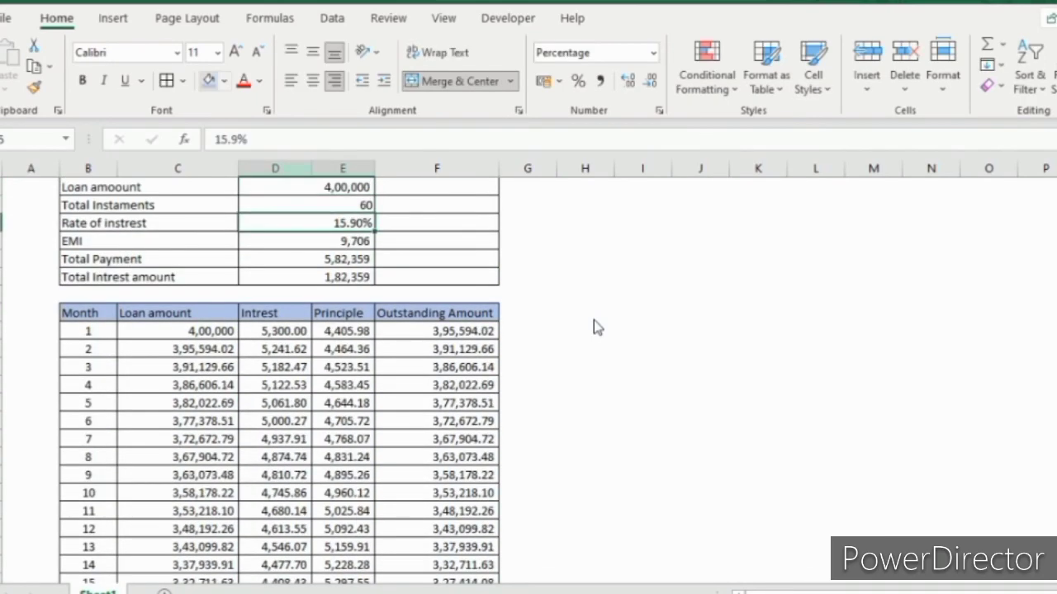
Step: Examine the end of the statement to see whether its rows cover all 60 instalments
key(Down)
key(Down)
key(Down)
key(Down)
key(Down)
key(Down)
key(Down)
key(Down)
key(Down)
key(Down)
key(Down)
key(ctrl+Down)
key(Down)
key(Down)
key(Up)
key(Up)
key(Up)
key(Left)
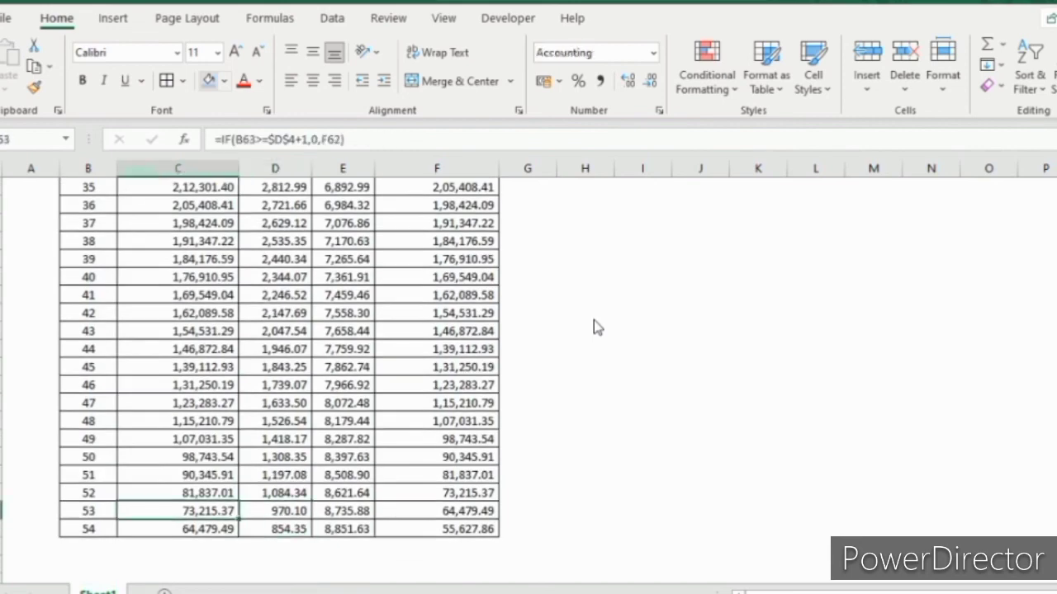
Step: Extend the statement by filling the month 54 row B64:F64 down through the month 66 row, row 76
key(Left)
key(Down)
key(shift+Right)
key(shift+Right)
key(shift+Right)
key(shift+Right)
key(shift+Down)
key(shift+Down)
key(shift+Down)
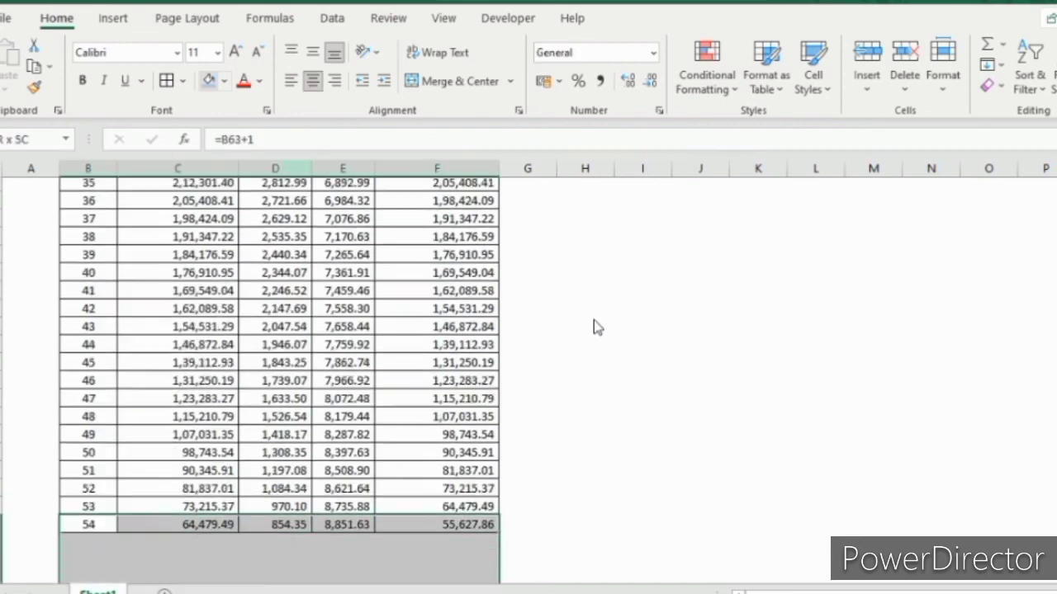
key(shift+Down)
key(shift+Down)
key(shift+Down)
key(shift+Down)
key(shift+Down)
key(shift+Down)
key(shift+Down)
key(shift+Down)
key(shift+Down)
key(ctrl+d)
key(Down)
key(Down)
key(Down)
key(Down)
key(Down)
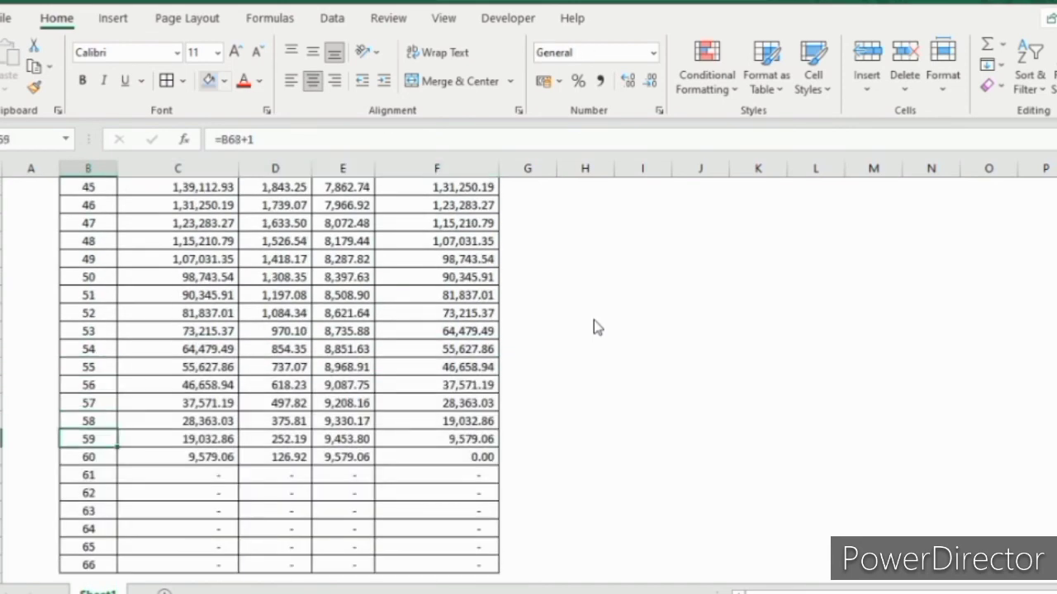
Step: Examine the end of the statement around months 60 and 61, checking the principle cell for month 60
key(Down)
key(Down)
key(Right)
key(Right)
key(Right)
key(Up)
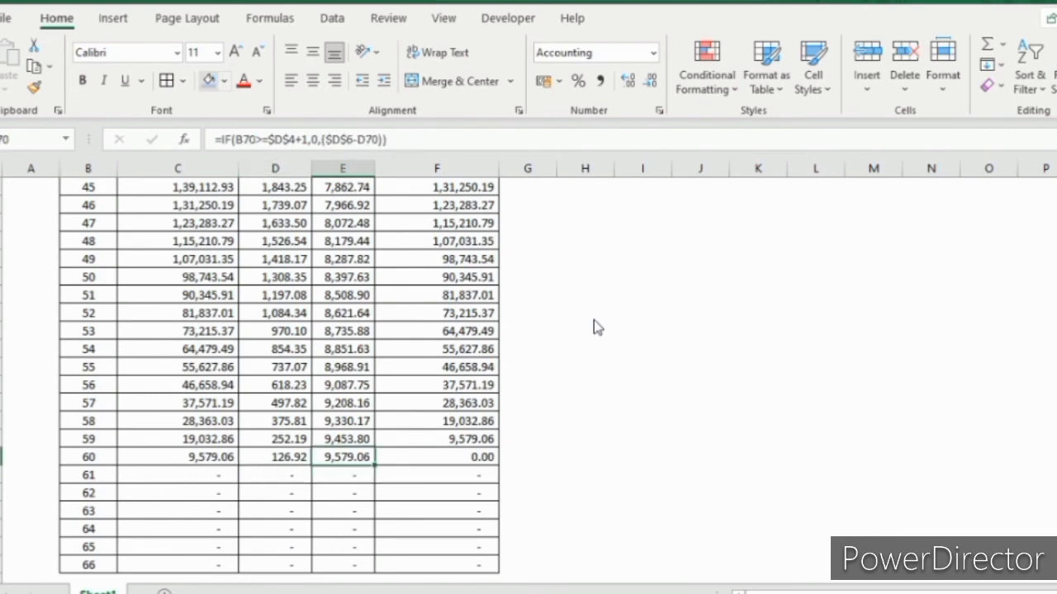
Step: Return to the loan details above the statement and select the total instalments value in D4
key(ctrl+Up)
key(ctrl+Up)
key(Down)
key(Down)
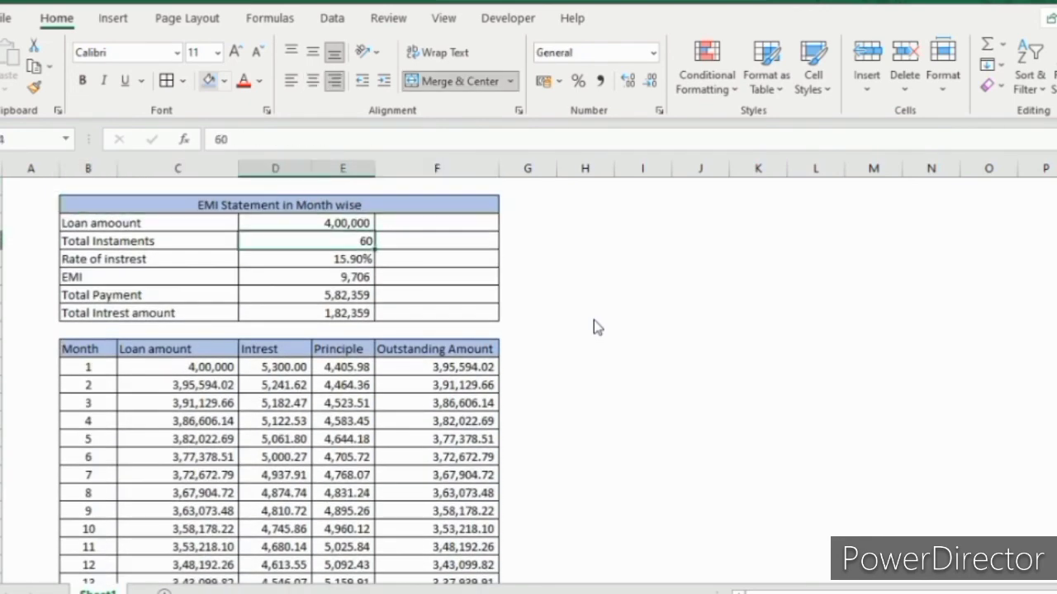